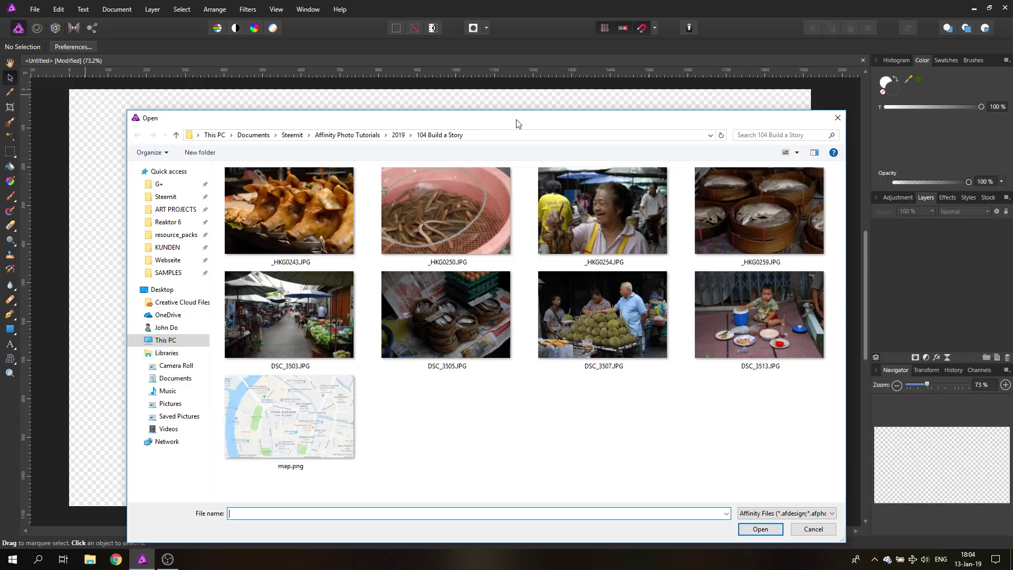
Step: Close the Open dialog without opening a file
left_click(837, 118)
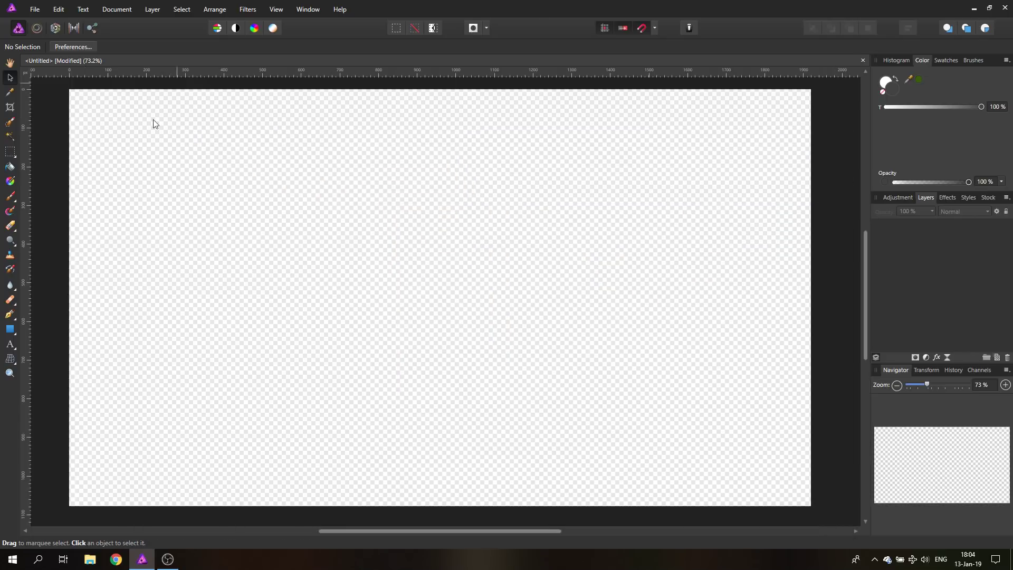
left_click(126, 10)
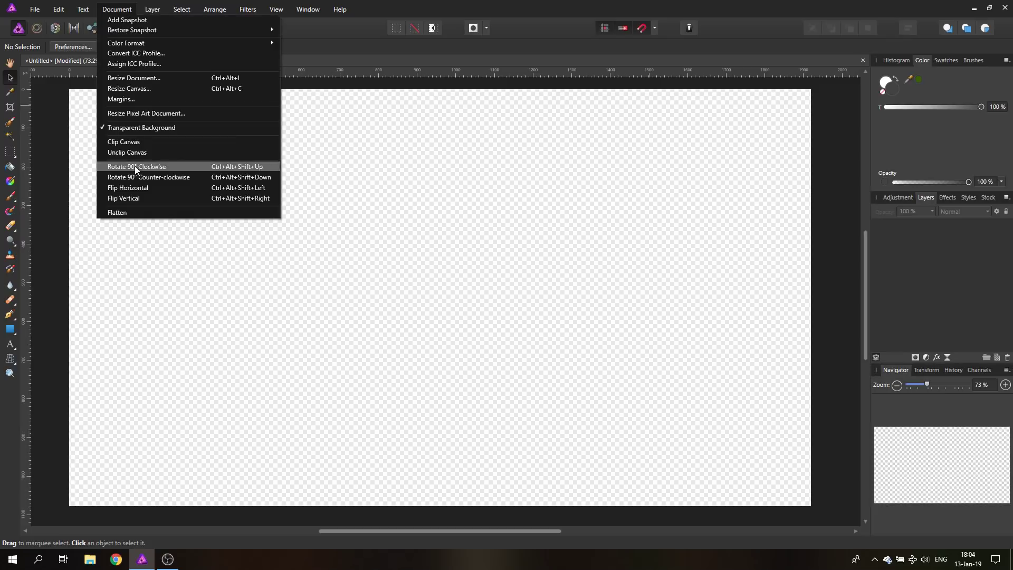
left_click(121, 9)
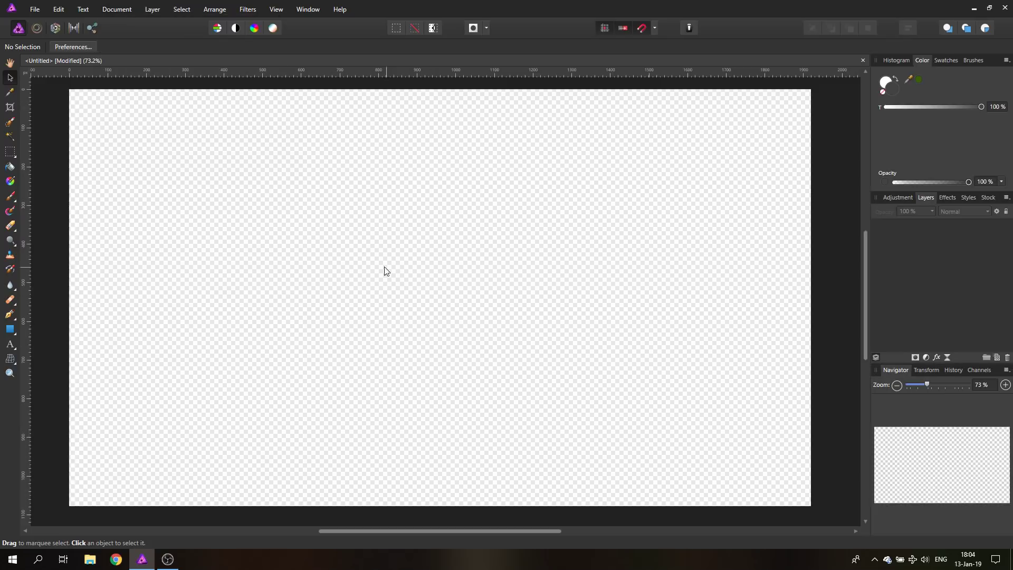
Step: Add a horizontal guide at 50 % using the Guides Manager
left_click(278, 9)
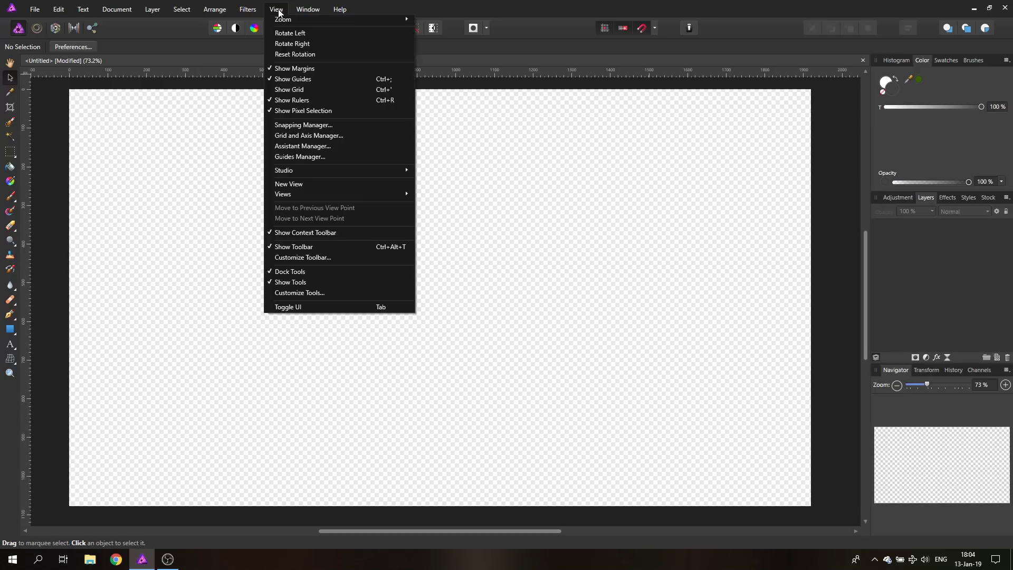
left_click(307, 157)
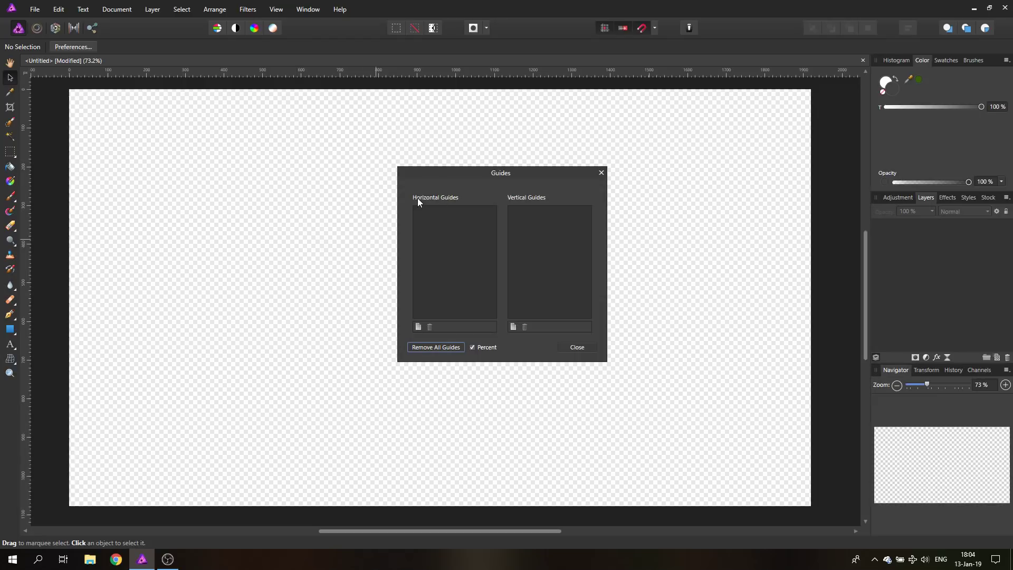
left_click(418, 327)
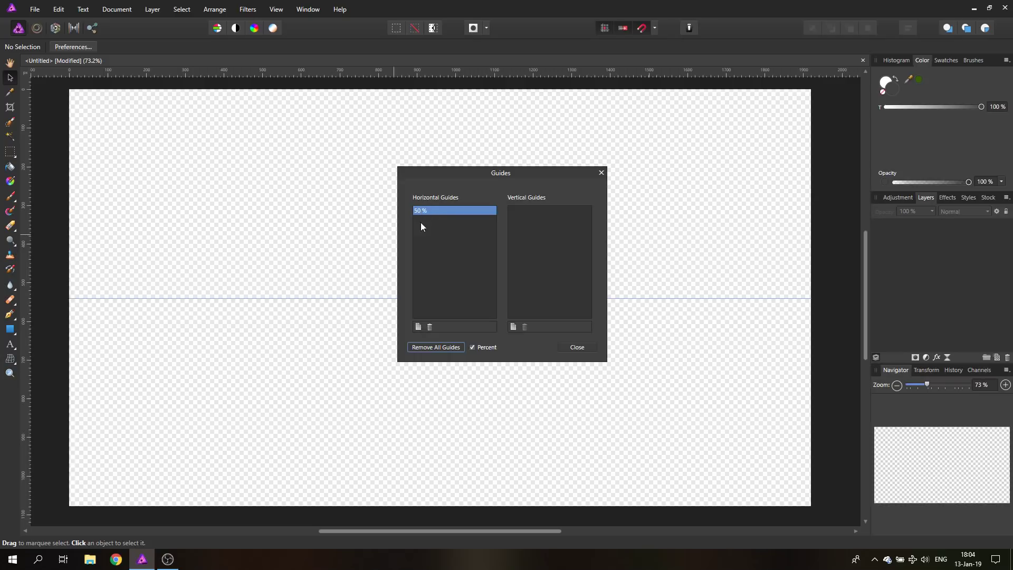
left_click(583, 347)
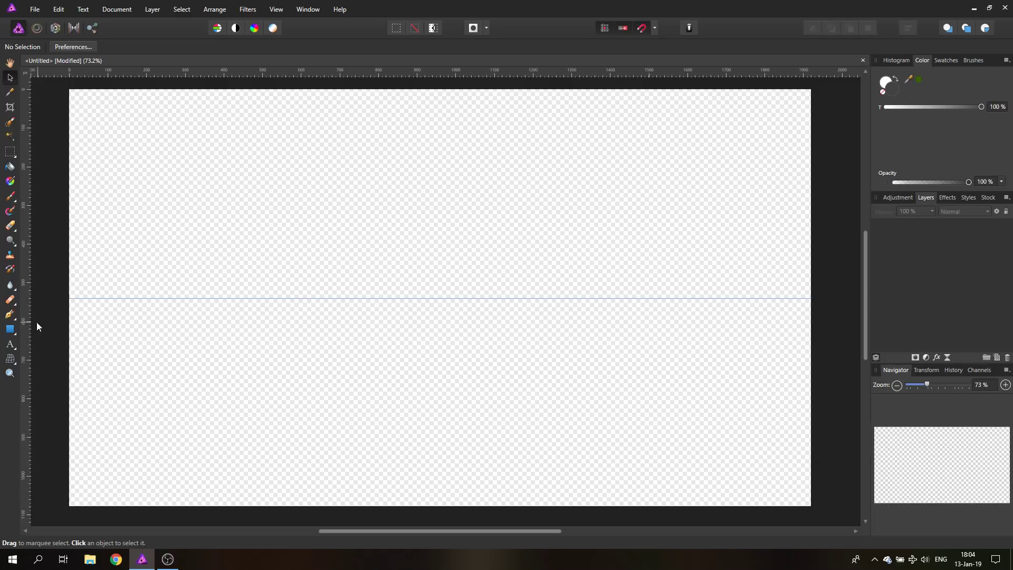
Step: Draw a tall dark grey rectangle on the left of the canvas
left_click(10, 329)
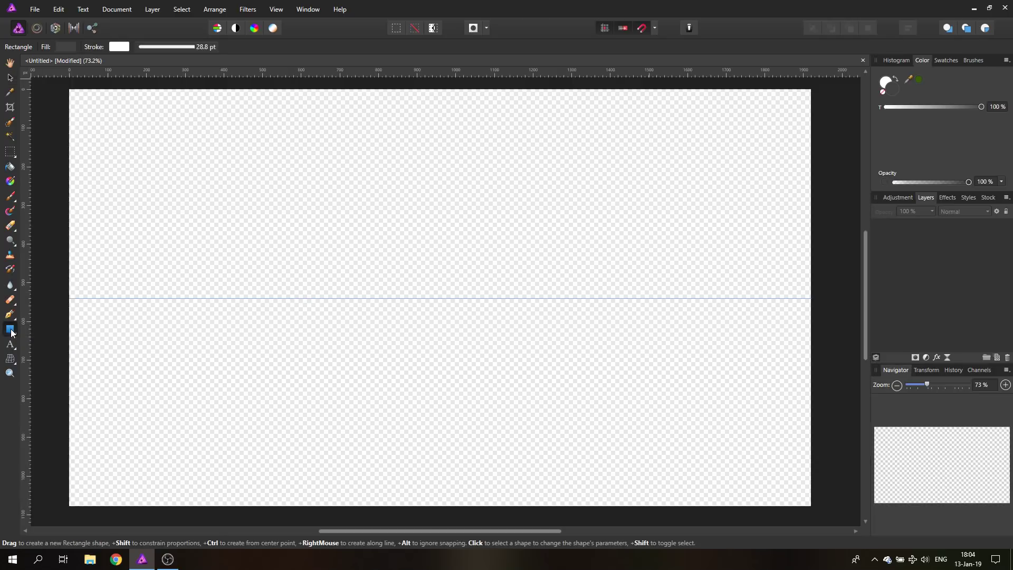
mouse_move(167, 144)
left_mouse_down()
mouse_move(233, 278)
mouse_move(335, 423)
left_mouse_up()
left_click(64, 47)
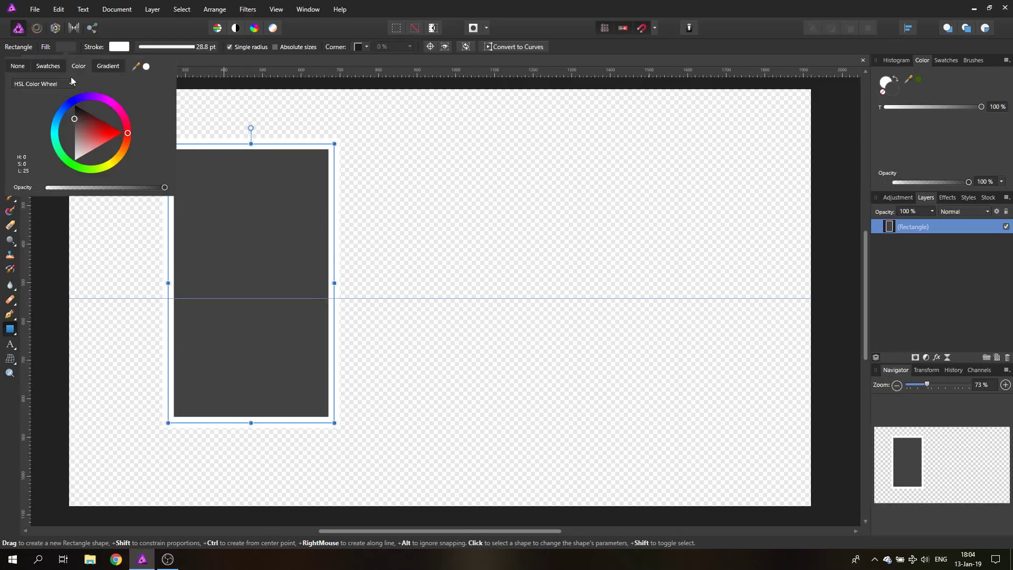
left_click(68, 47)
Step: Give the rectangle a white outline 18.8 pt wide
left_click(118, 47)
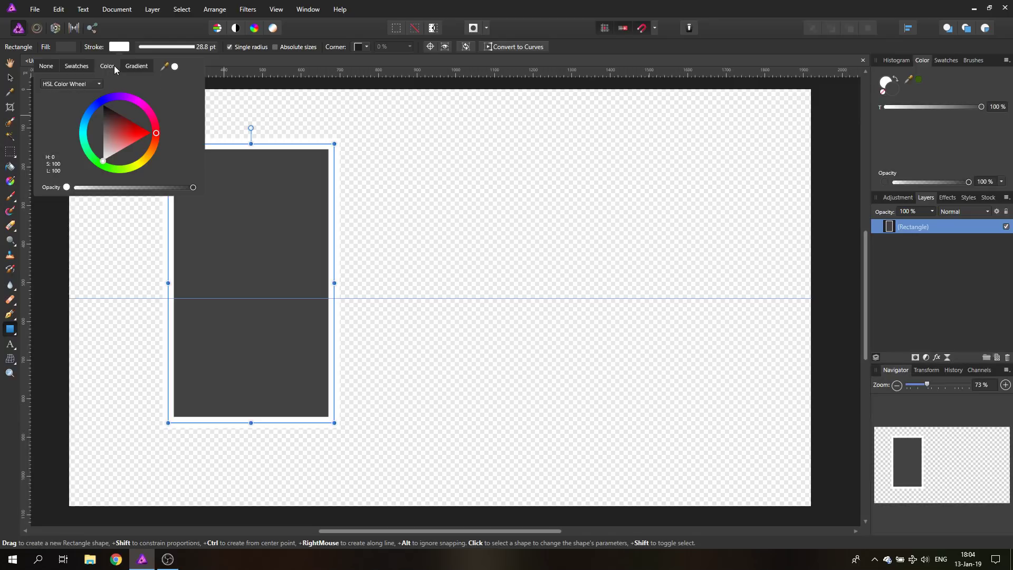
left_click(69, 83)
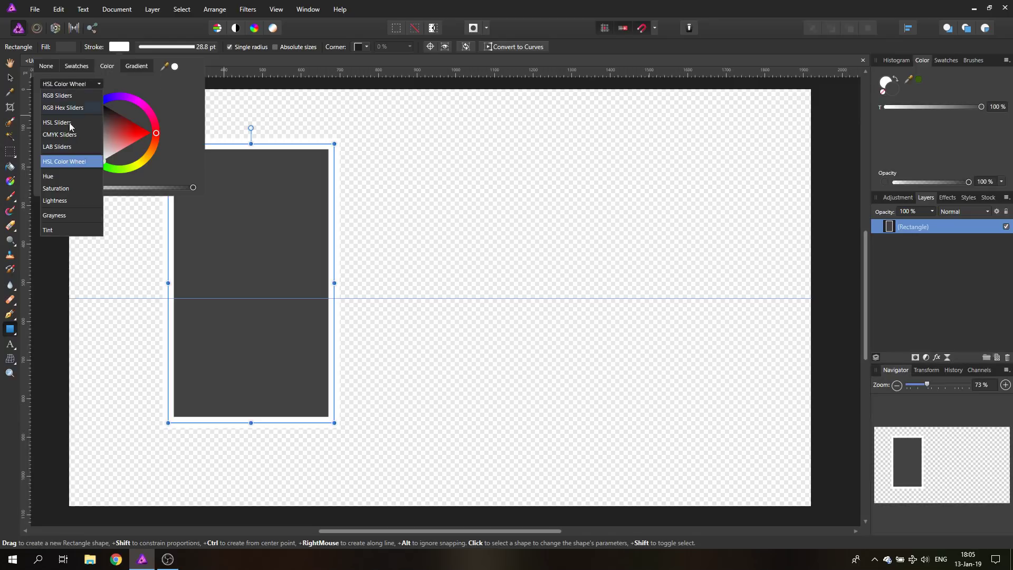
left_click(82, 78)
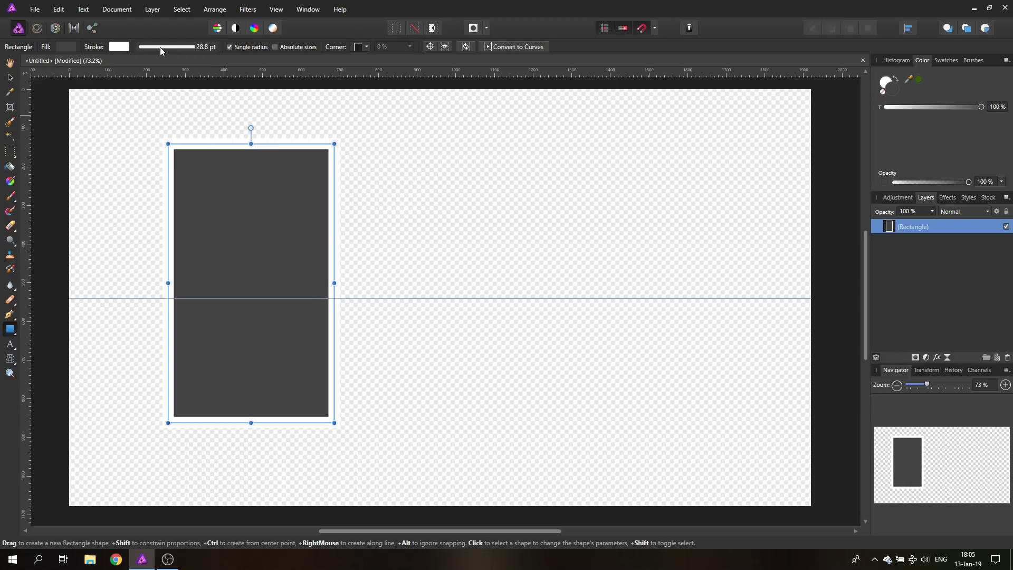
left_click(179, 47)
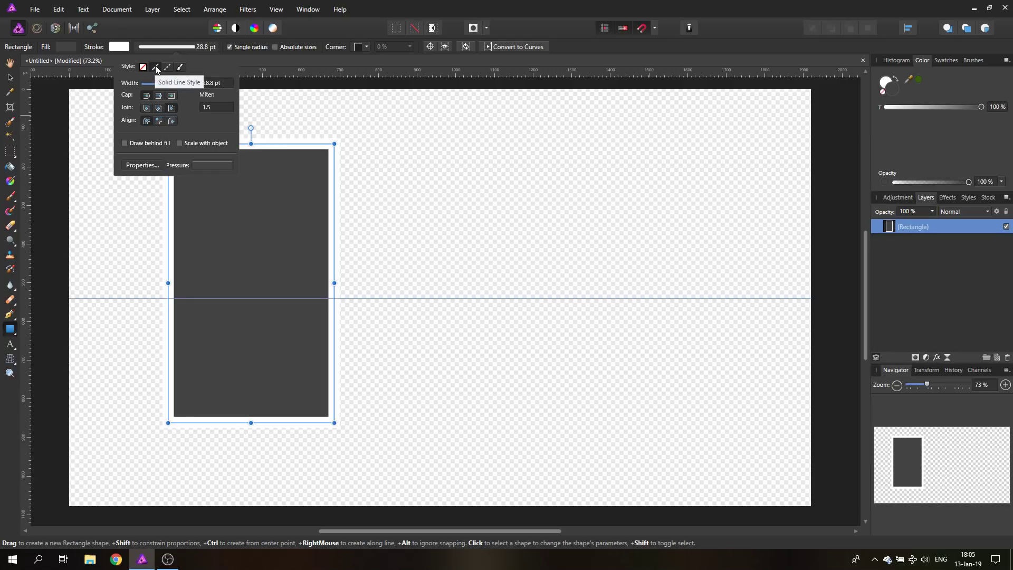
left_click_drag(177, 83, 171, 83)
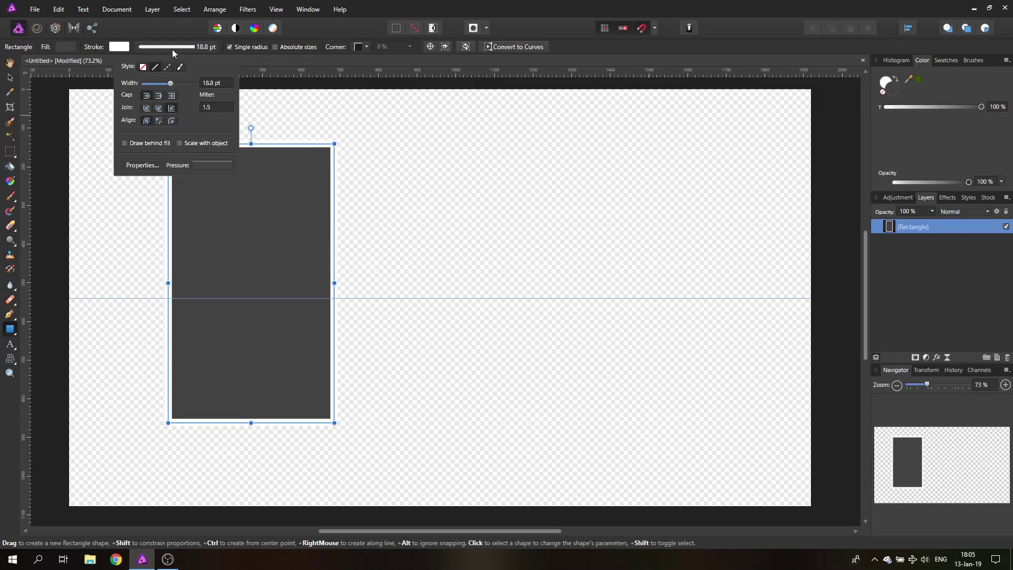
Step: Move the rectangle top-left, widen it, shear it right and extend it past the left edge
left_click(10, 78)
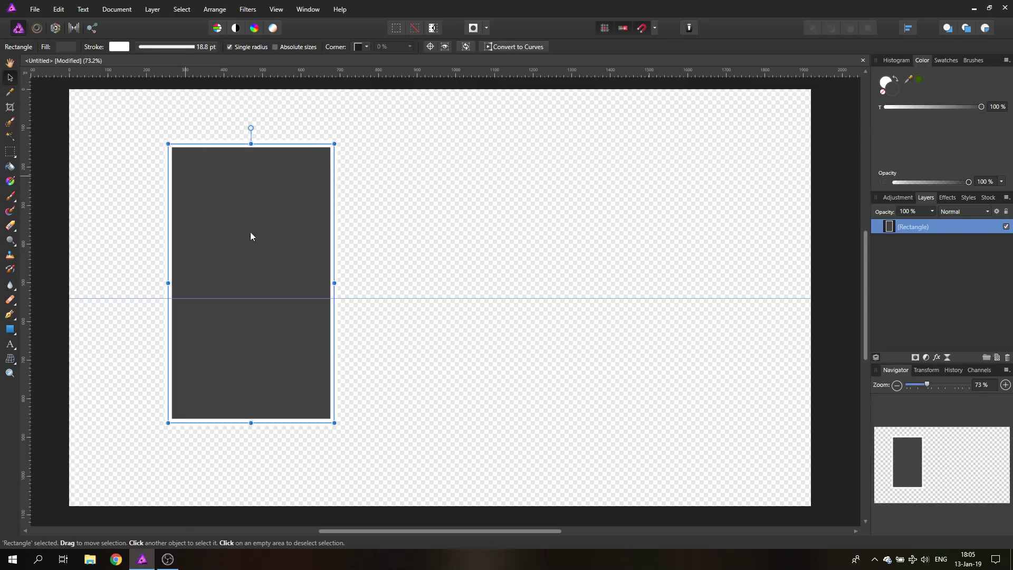
left_click_drag(261, 251, 148, 126)
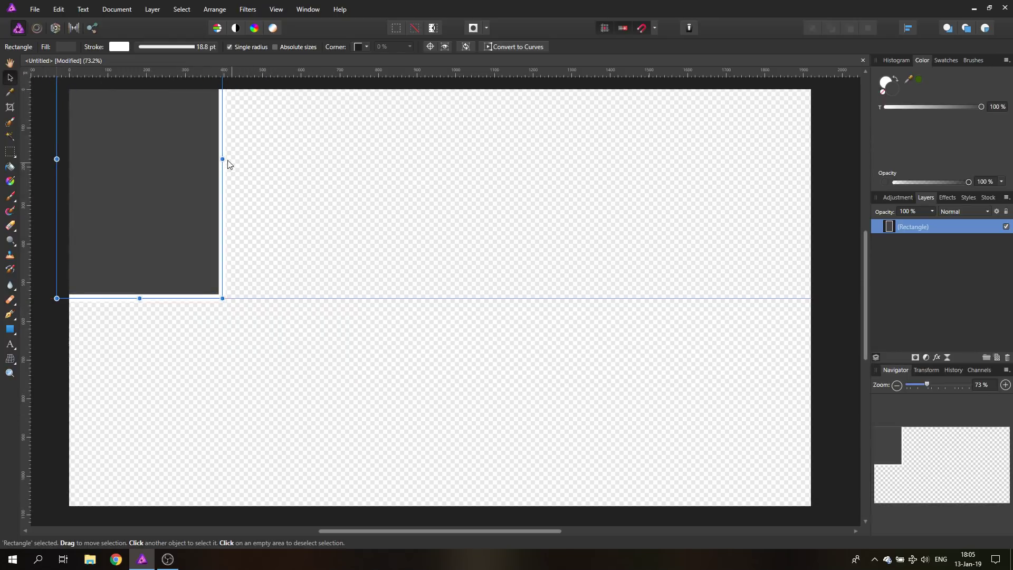
left_click_drag(224, 159, 261, 161)
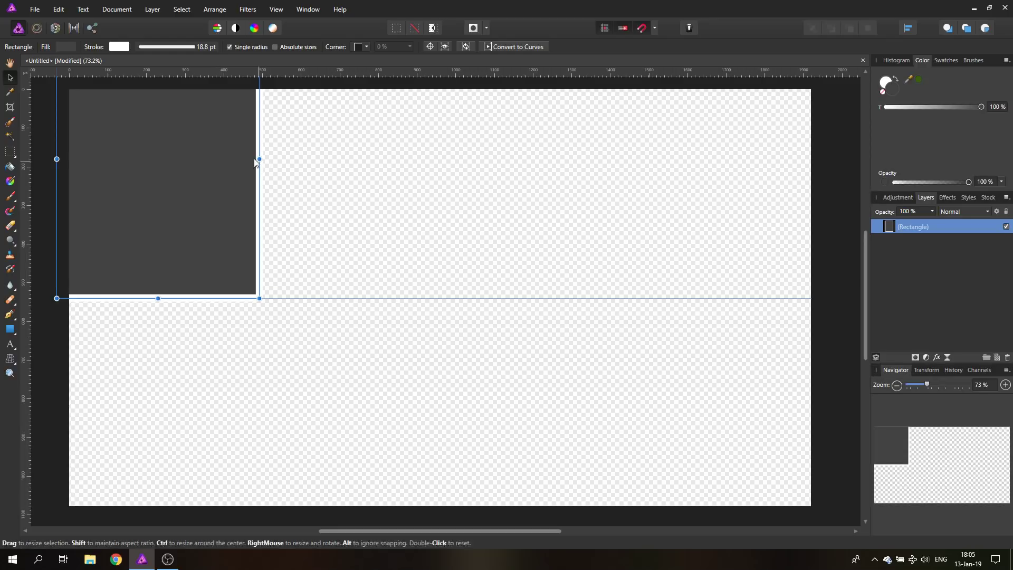
left_click_drag(255, 161, 340, 161)
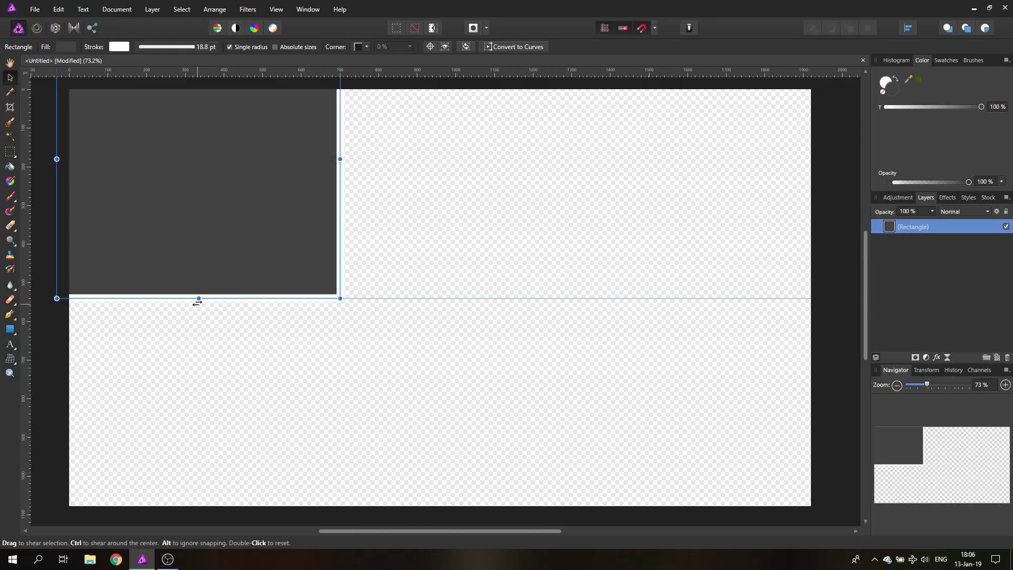
left_click_drag(201, 300, 248, 305)
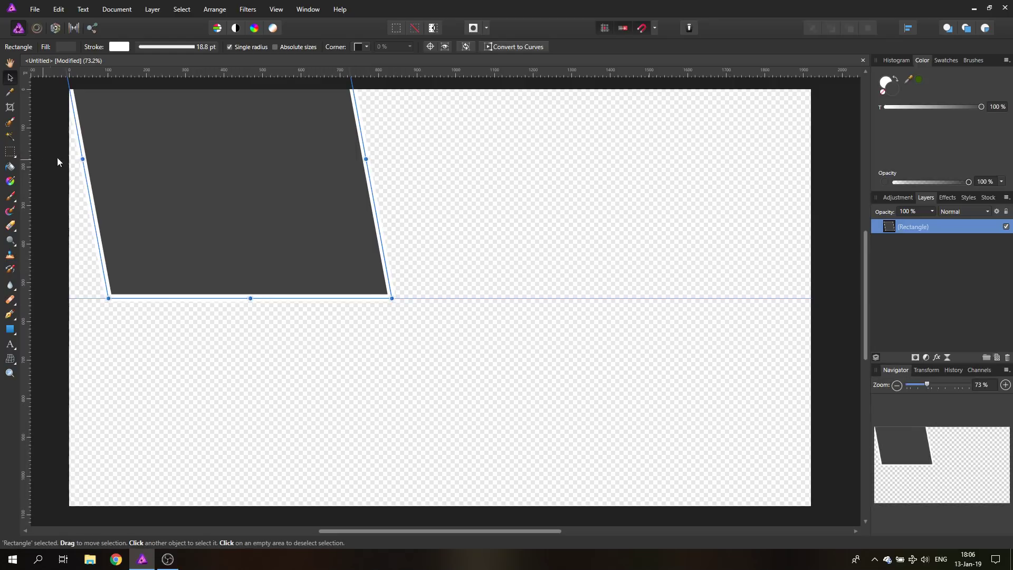
left_click_drag(83, 159, 34, 159)
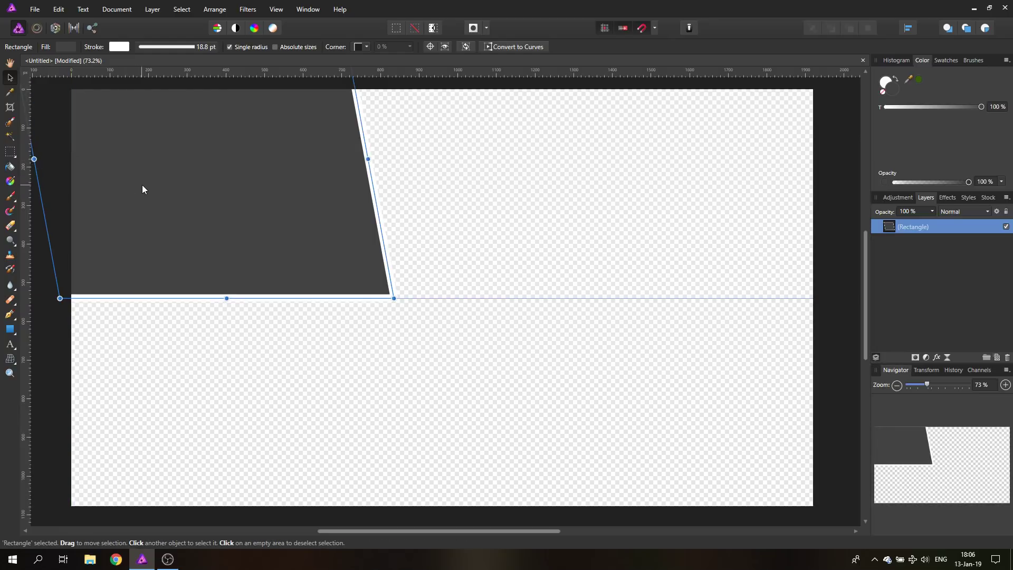
Step: Duplicate the slanted panel to build the upper row of panels
left_click_drag(179, 201, 457, 180)
key("ctrl+j")
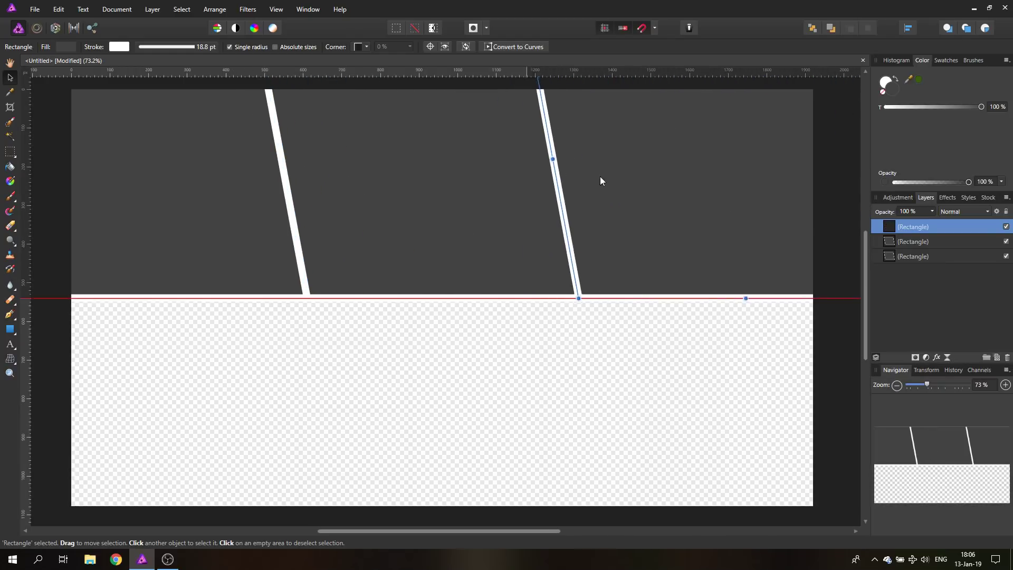
left_click_drag(597, 177, 590, 176)
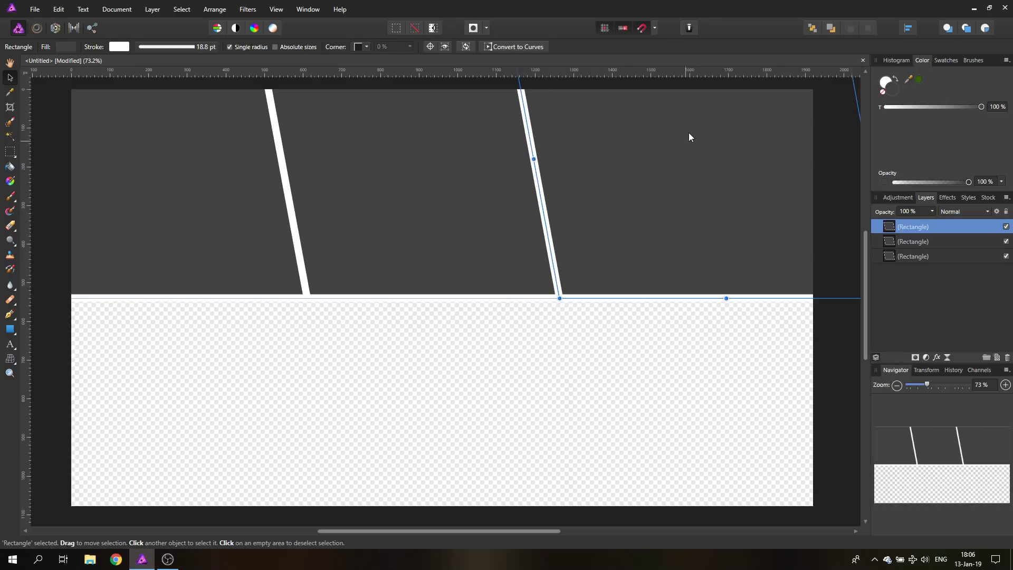
Step: Copy panels below the guide to form a lower row of three, stretching the last past the right edge
key("ctrl+j")
left_click_drag(656, 177, 127, 396)
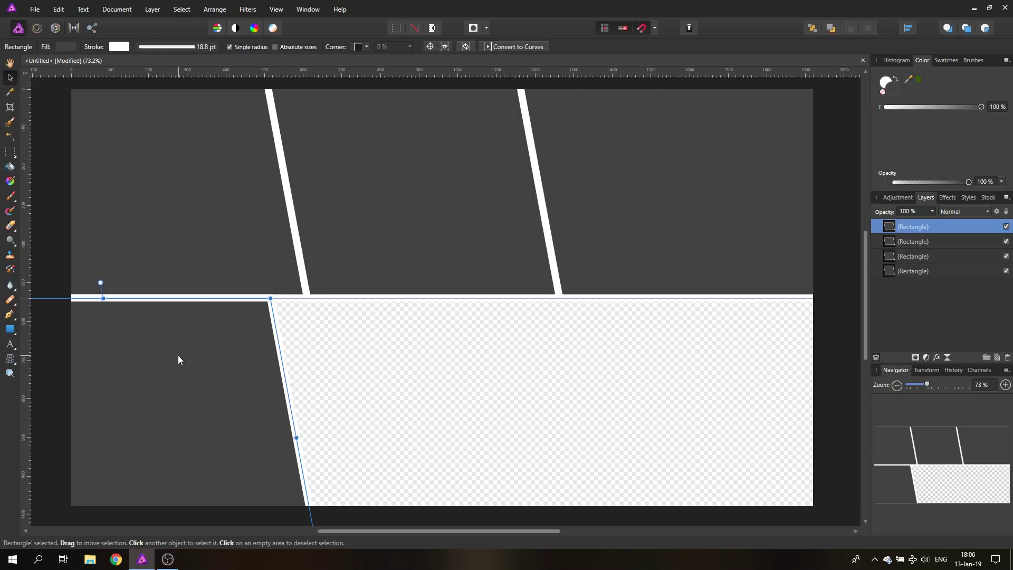
left_click_drag(176, 362, 390, 364)
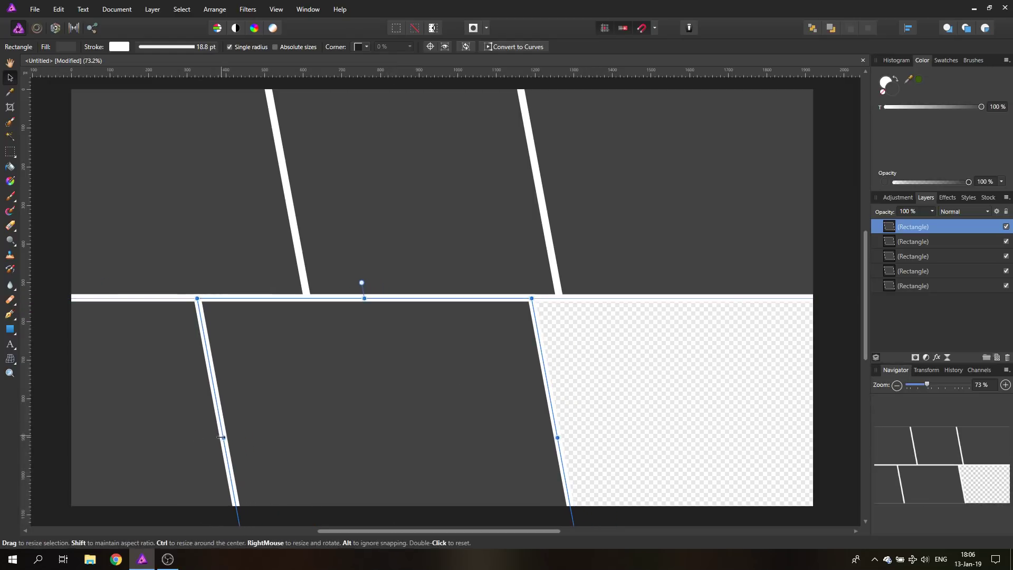
left_click_drag(221, 438, 286, 437)
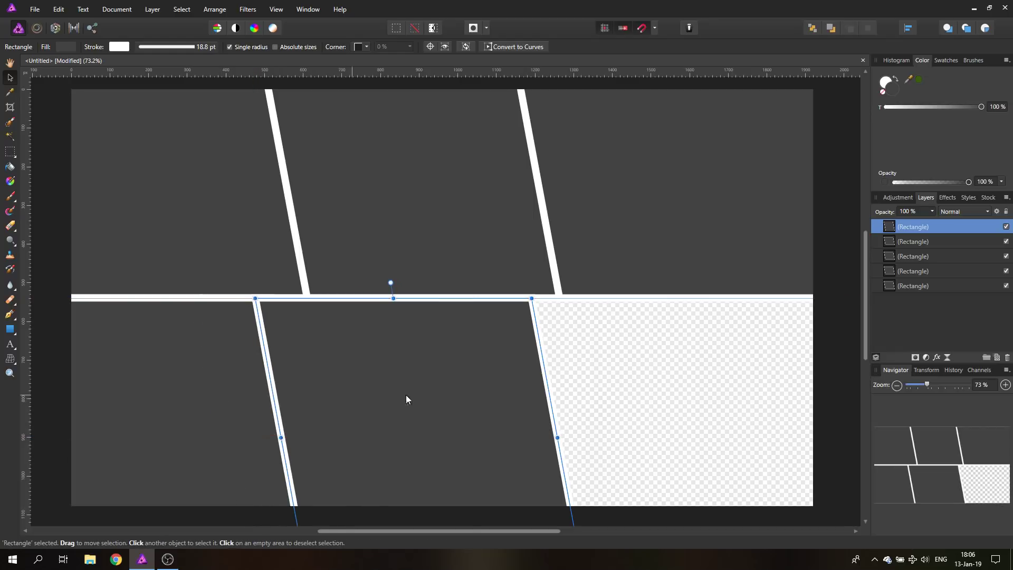
left_click_drag(457, 399, 595, 390)
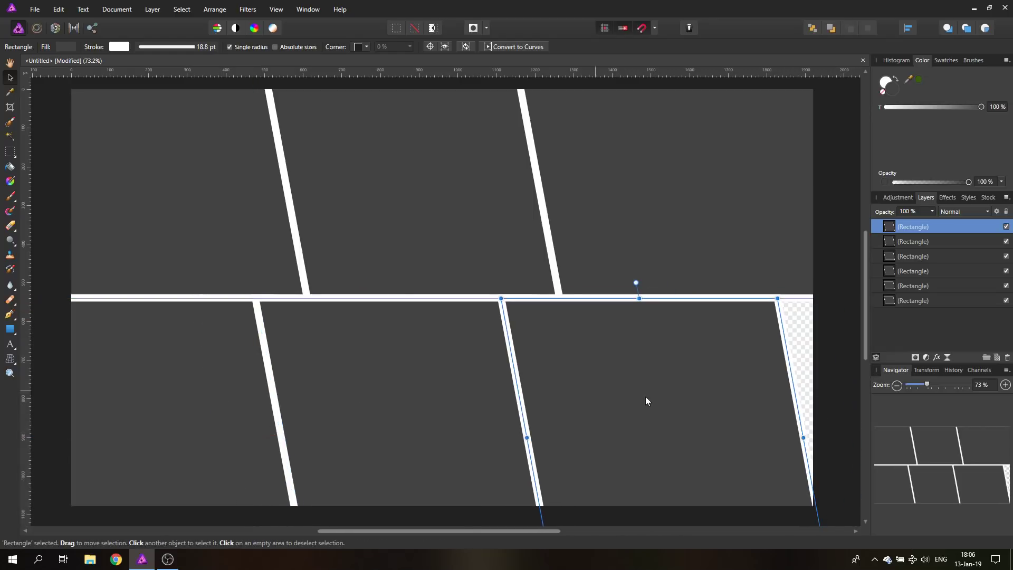
left_click_drag(803, 437, 849, 434)
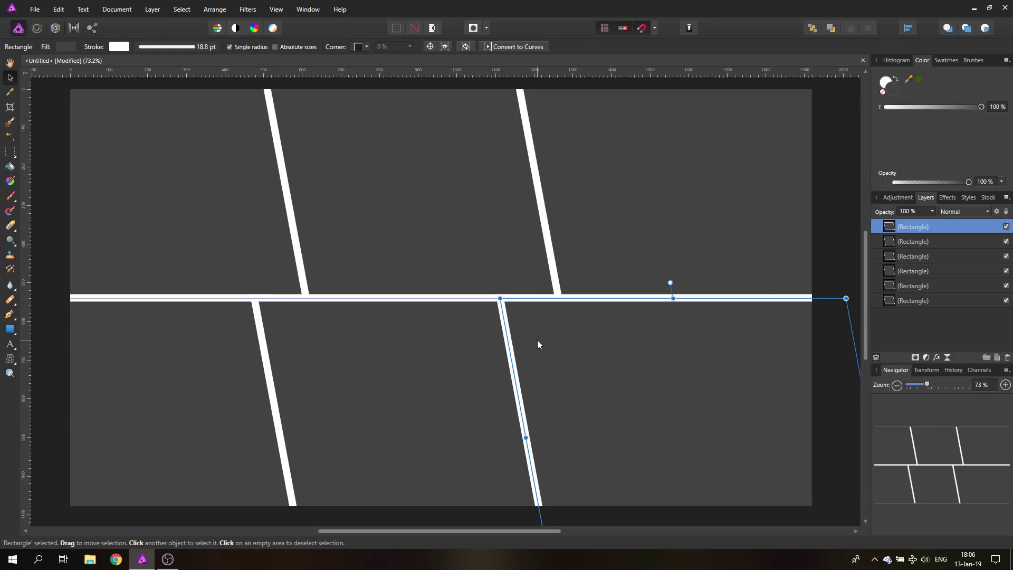
left_click_drag(530, 347, 626, 347)
Step: Widen the lower-middle panel to 932 px
left_click(467, 366)
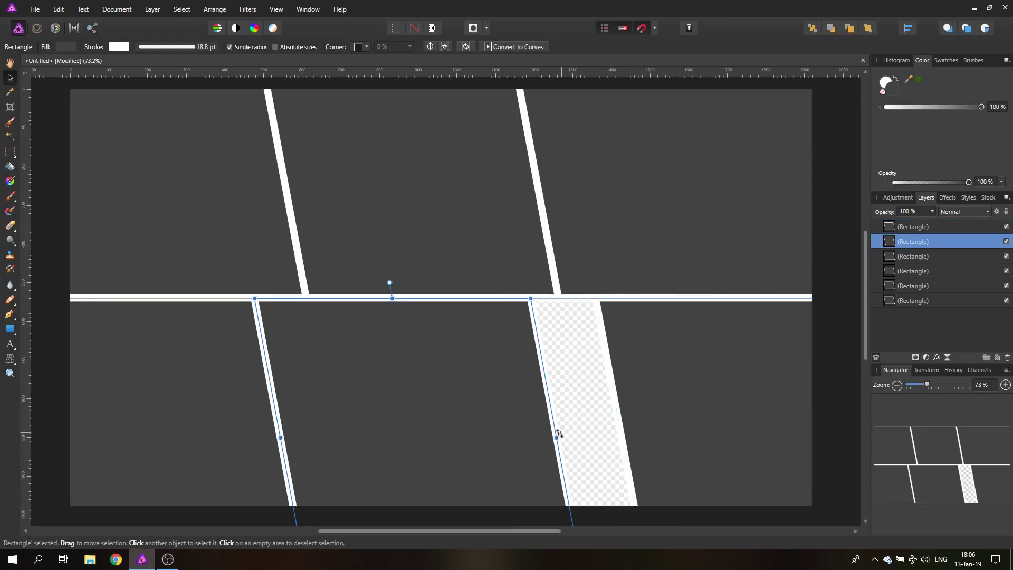
left_click_drag(552, 438, 641, 437)
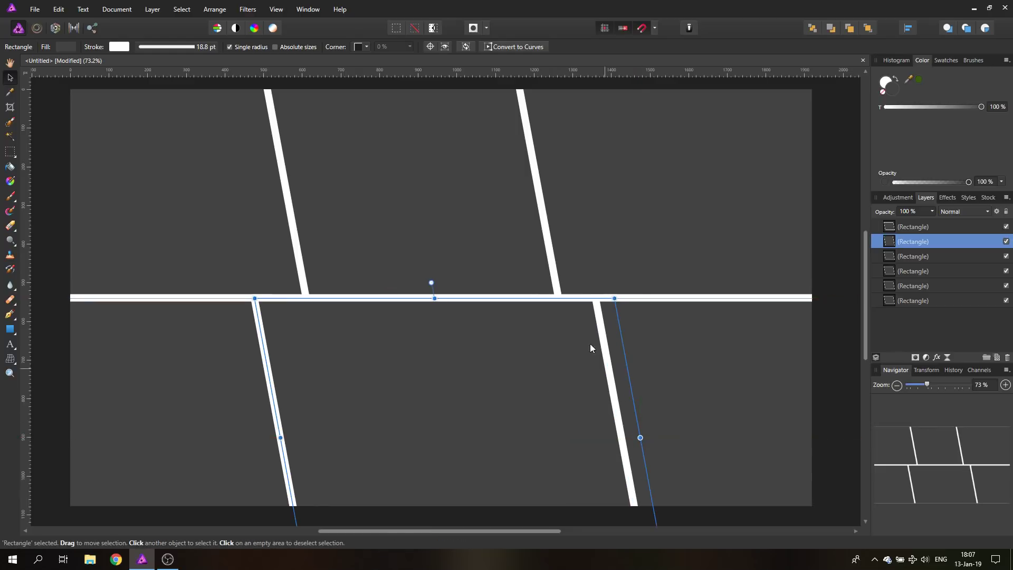
left_click(202, 205)
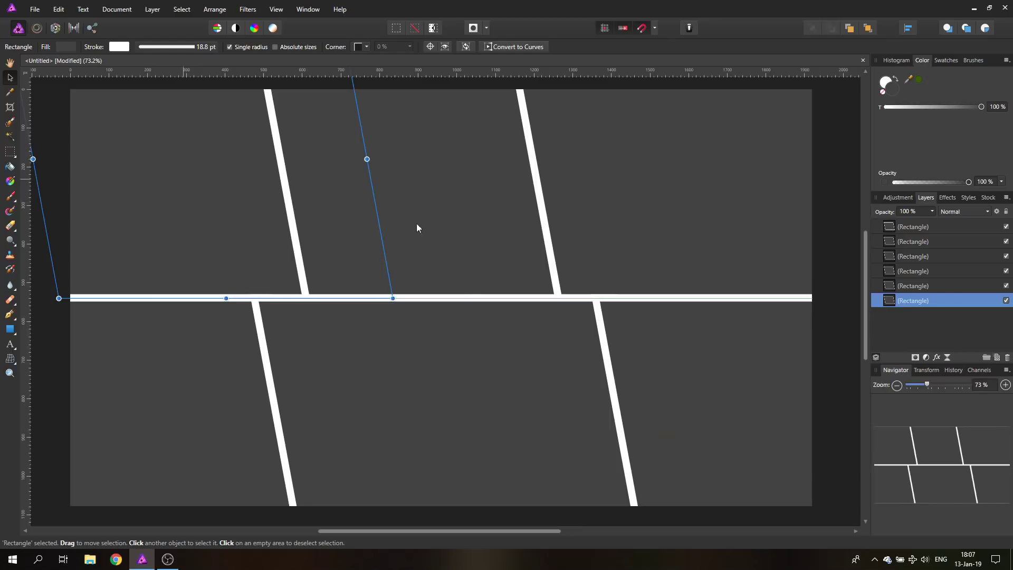
Step: Rename the upper-row rectangle layers 1, 2 and 3
double_click(932, 301)
type("1")
key("Return")
left_click(479, 216)
double_click(921, 285)
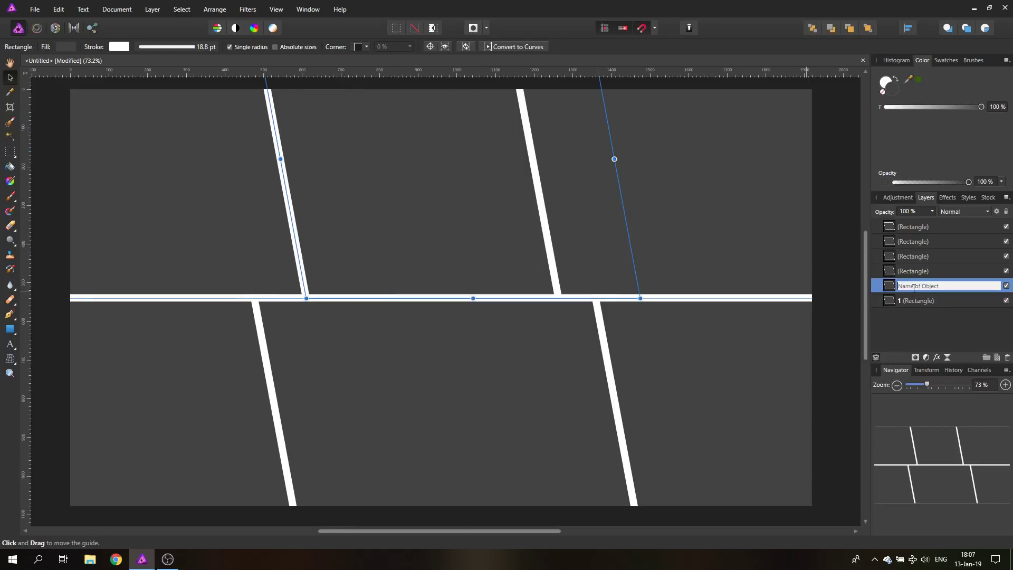
type("2")
key("Return")
left_click(773, 235)
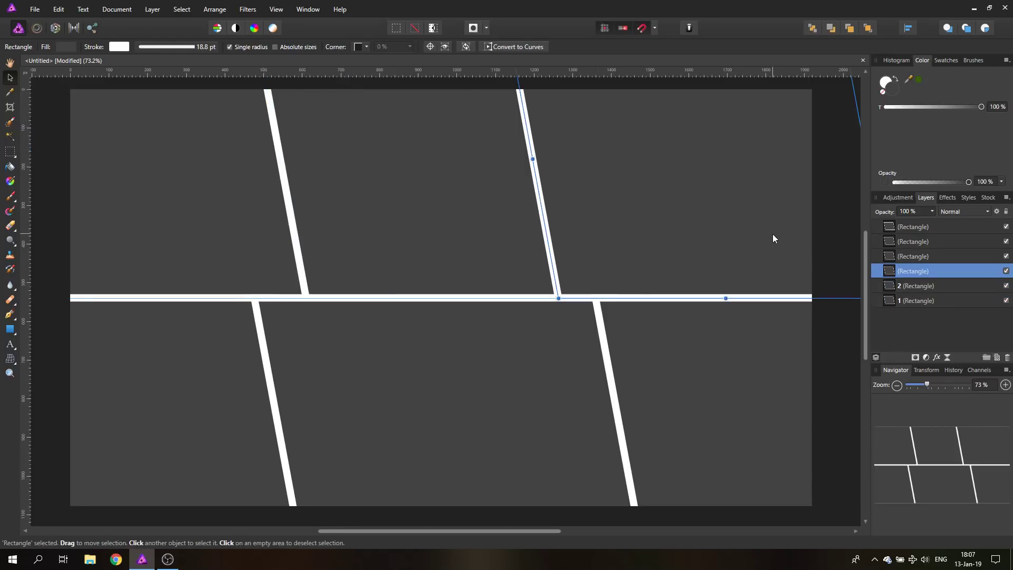
double_click(913, 271)
type("3")
key("Return")
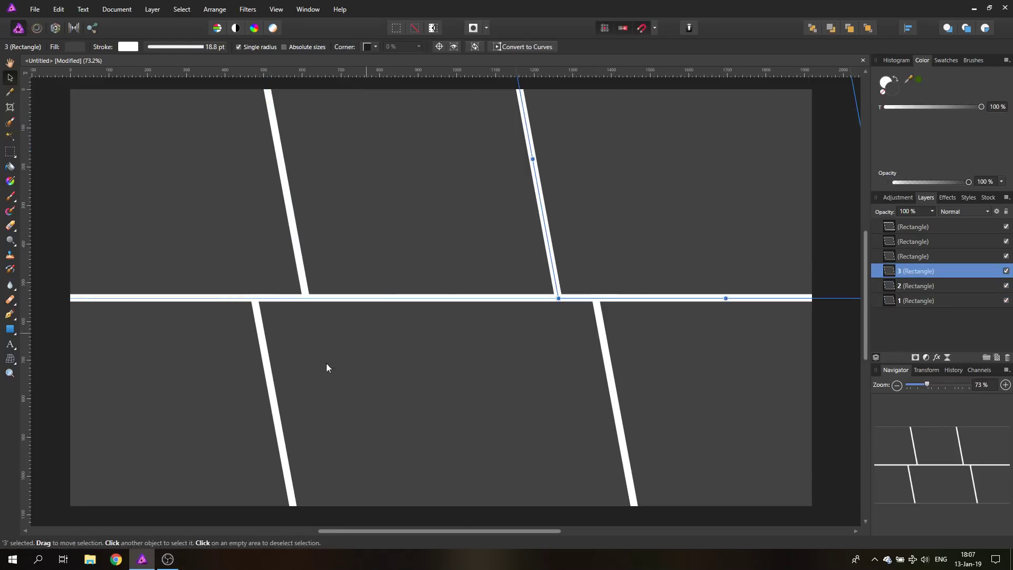
Step: Rename the lower-row rectangle layers 4, 5 and 6
left_click(193, 375)
double_click(912, 256)
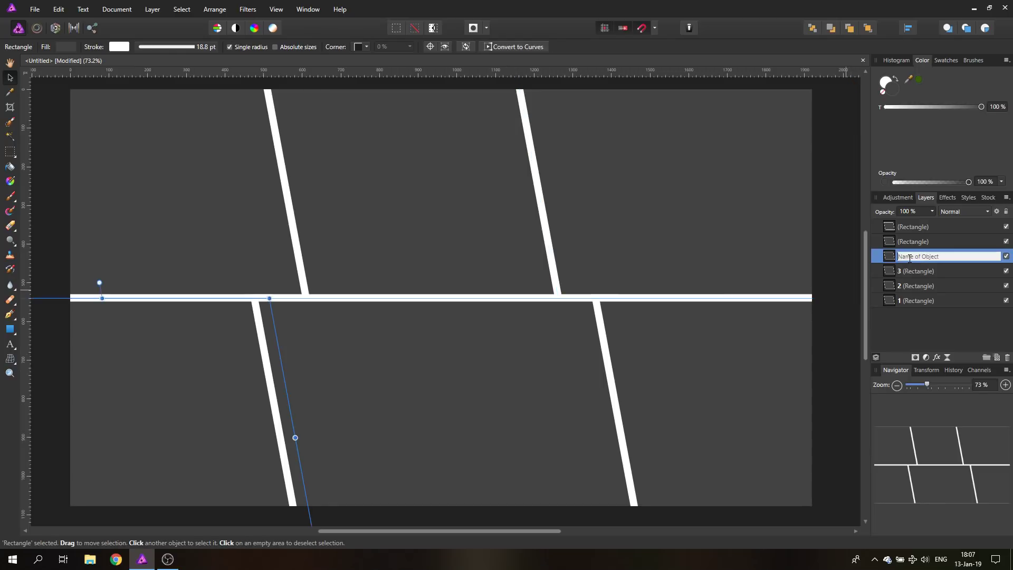
key("Escape")
left_click(434, 404)
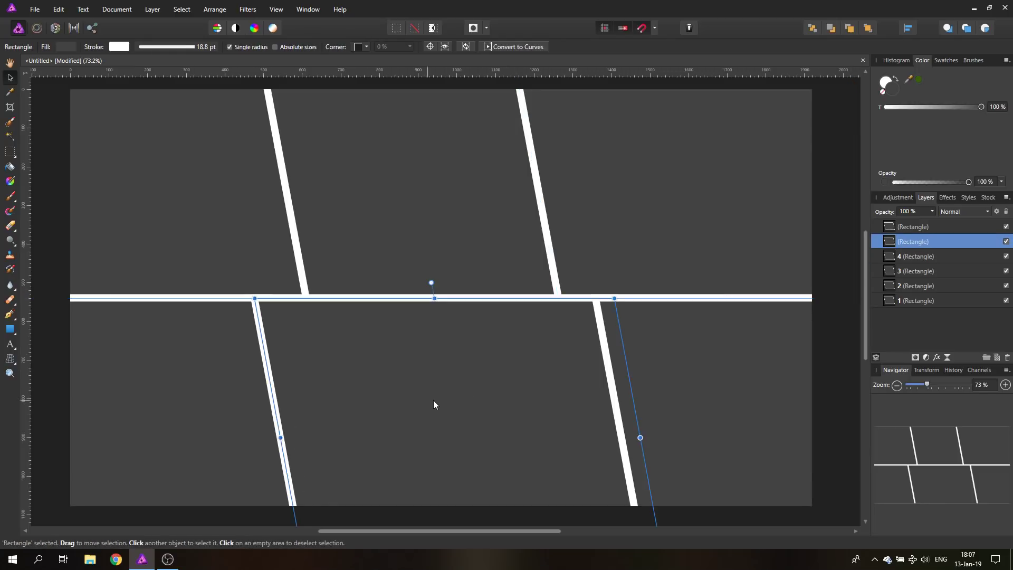
double_click(927, 242)
type("5")
key("Return")
left_click(811, 366)
double_click(909, 228)
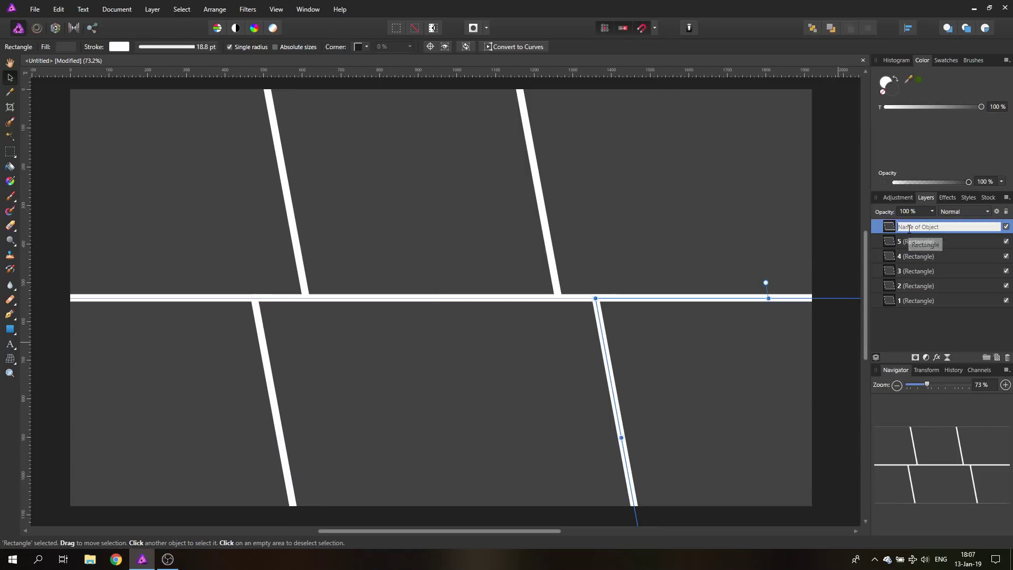
type("6")
key("Return")
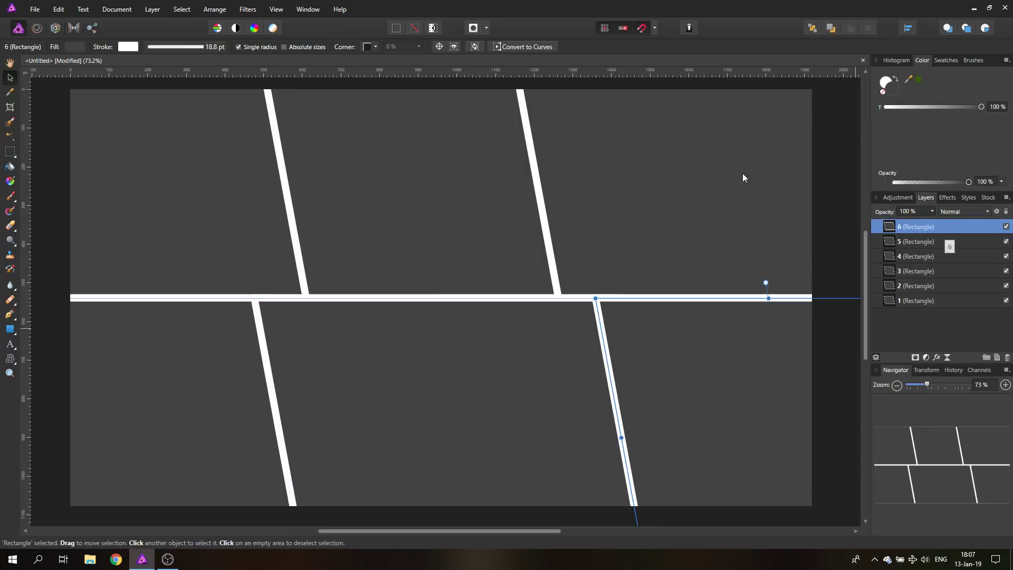
Step: Place _HKG0243, _HKG0254, DSC_3503, DSC_3505, DSC_3507 and DSC_3513, then drag them to the canvas centre
left_click(33, 11)
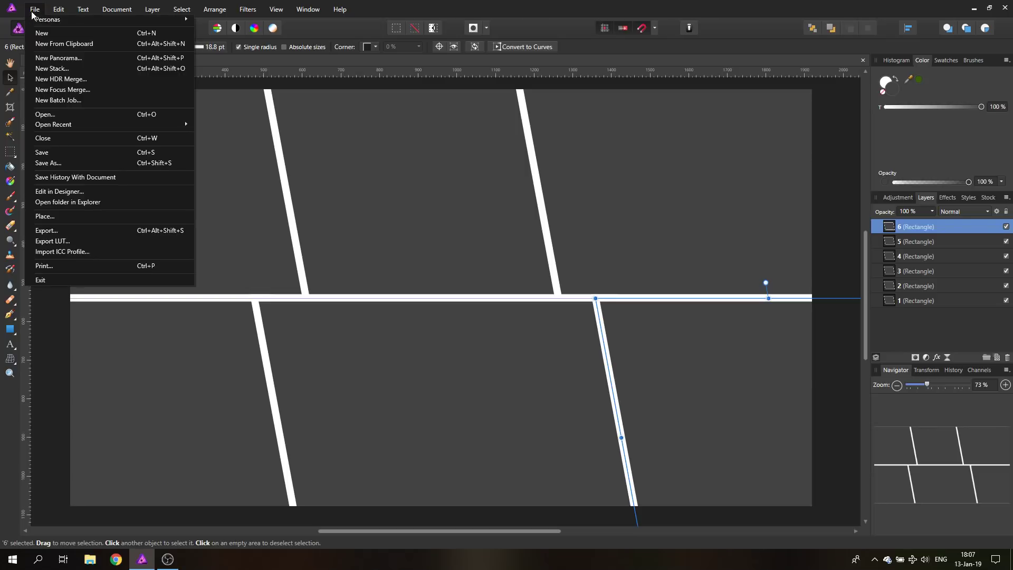
left_click(52, 215)
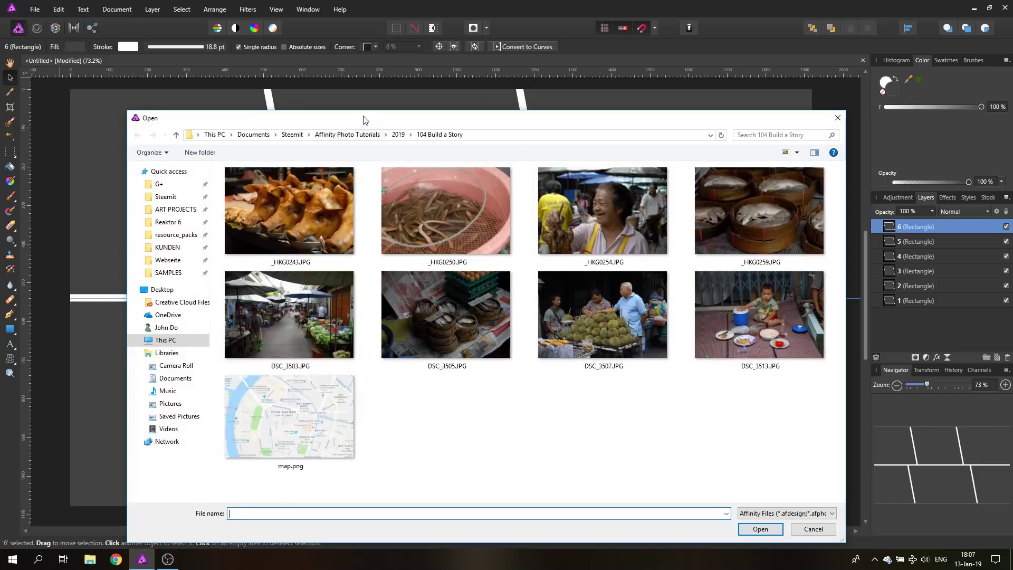
left_click_drag(365, 118, 332, 108)
left_click(297, 202)
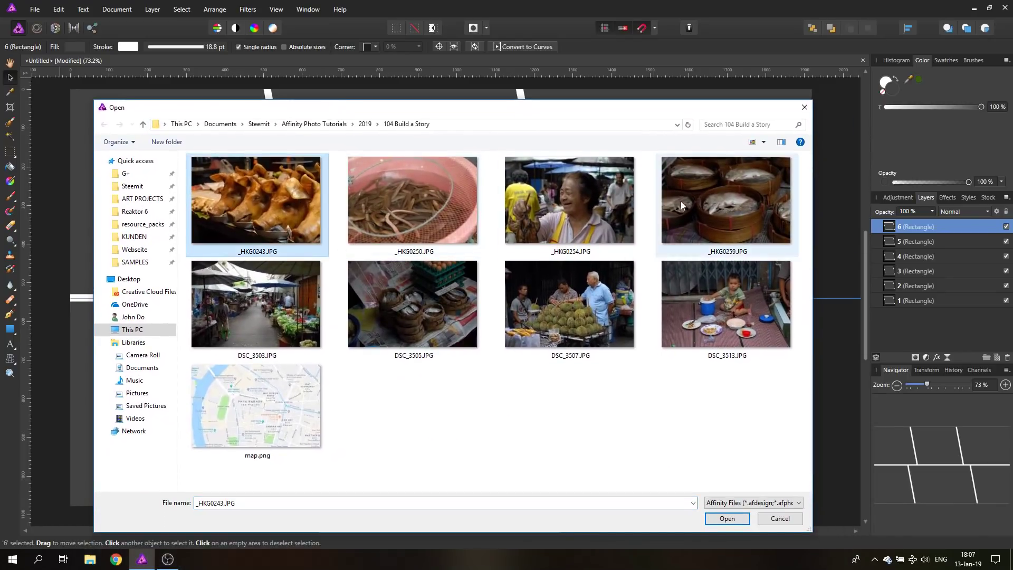
left_click(258, 303)
left_click(433, 304, "ctrl")
left_click(602, 317, "ctrl")
left_click(739, 322, "ctrl")
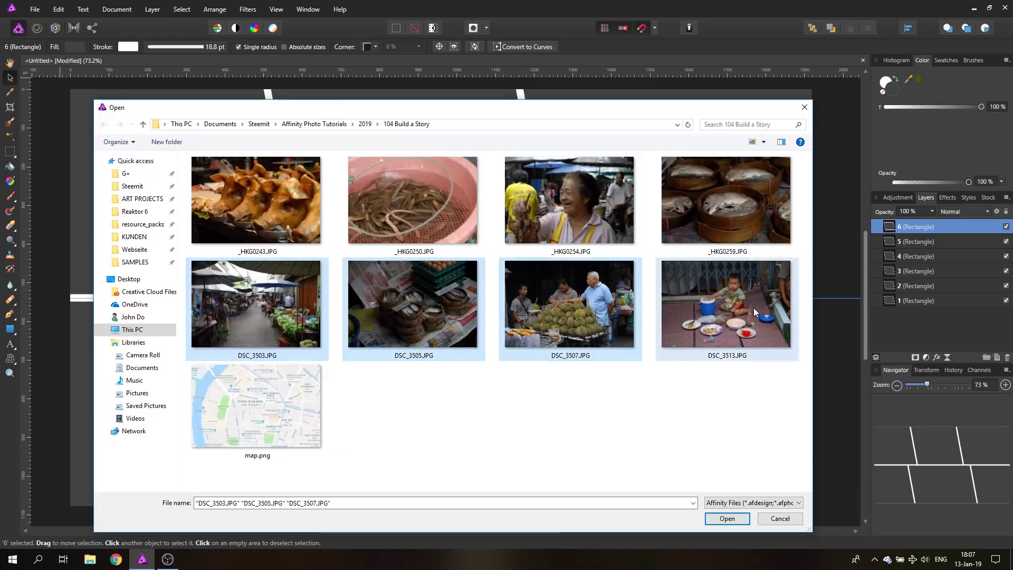
left_click(590, 214, "ctrl")
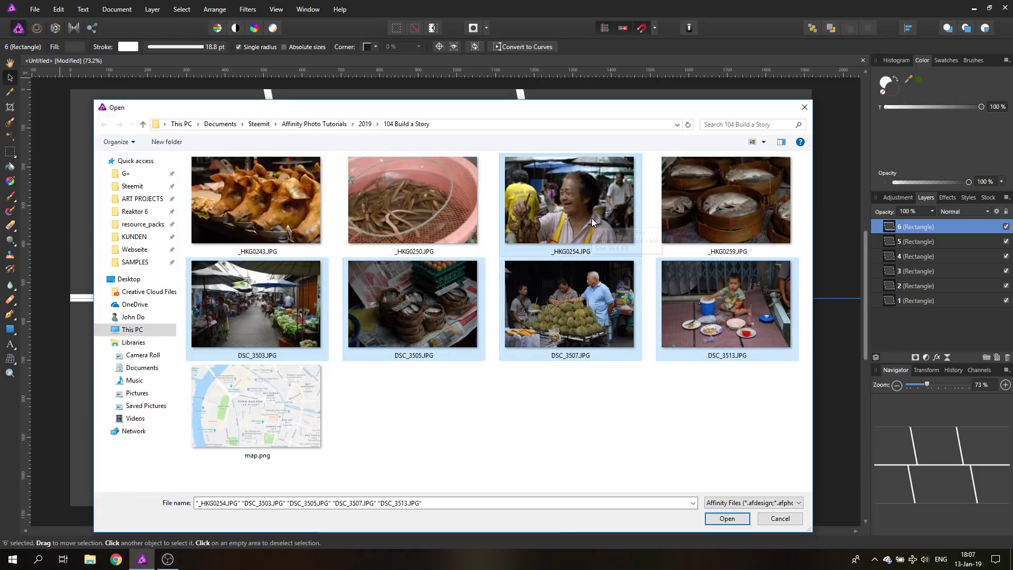
left_click(299, 220, "ctrl")
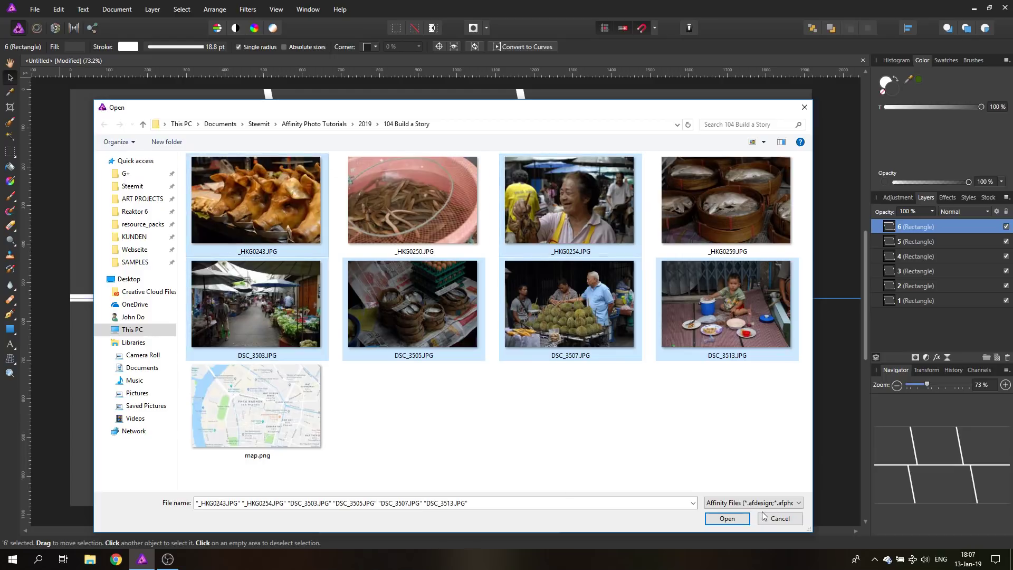
left_click(727, 518)
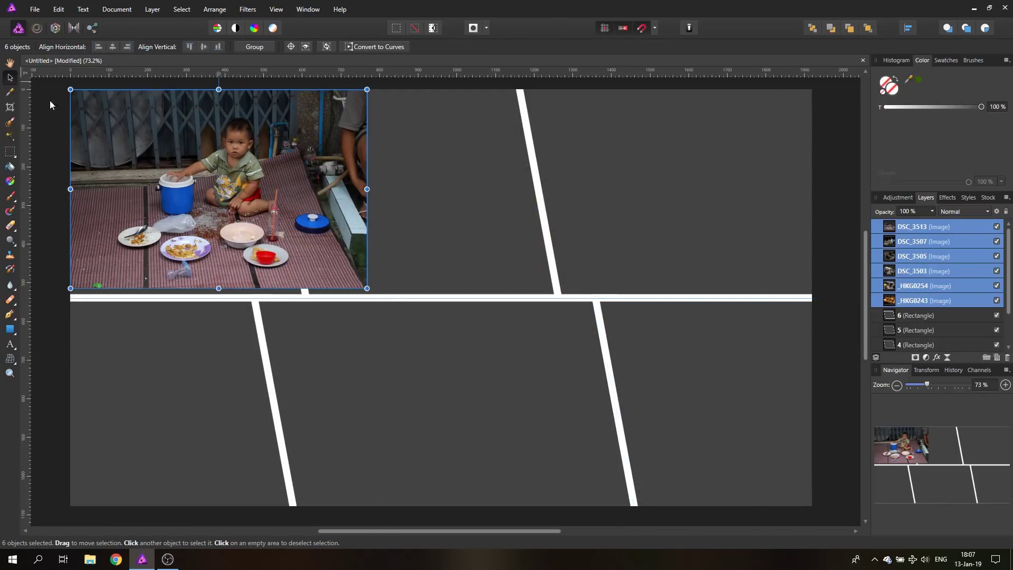
left_click_drag(243, 173, 318, 284)
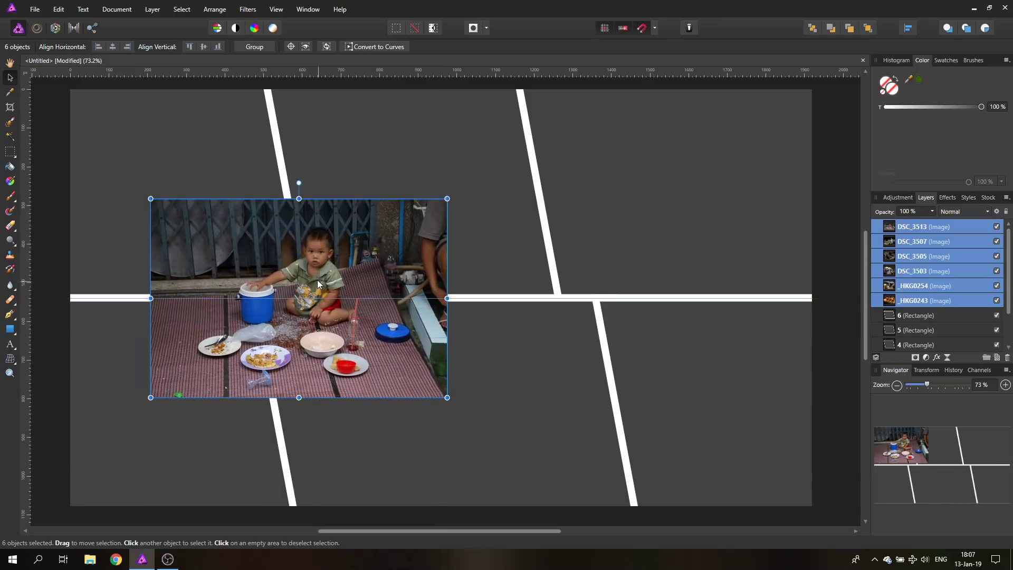
Step: Move and resize the child photo DSC_3513 over the lower-right panel
left_click(895, 228)
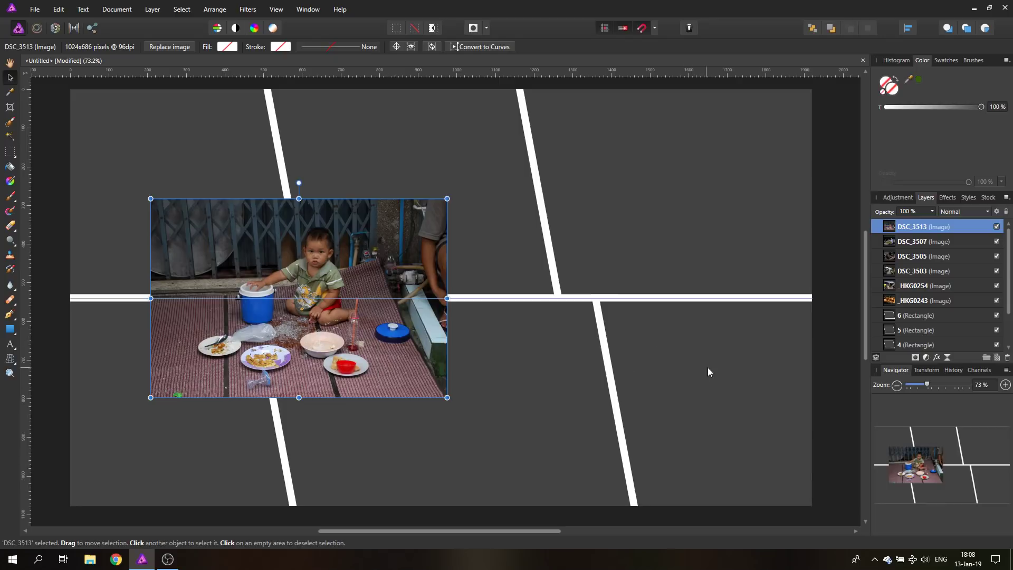
left_click_drag(346, 273, 695, 335)
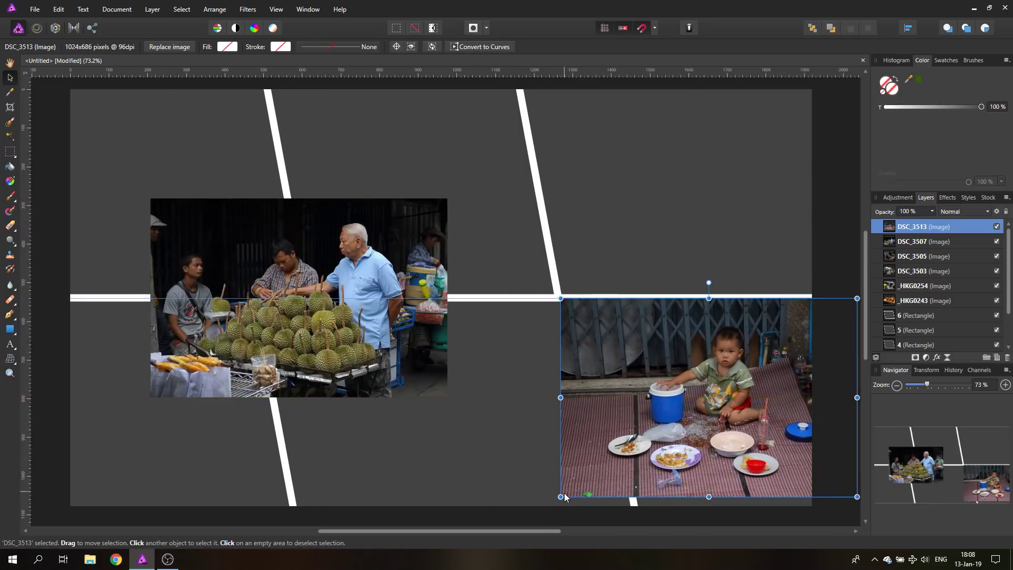
left_click_drag(560, 496, 535, 513)
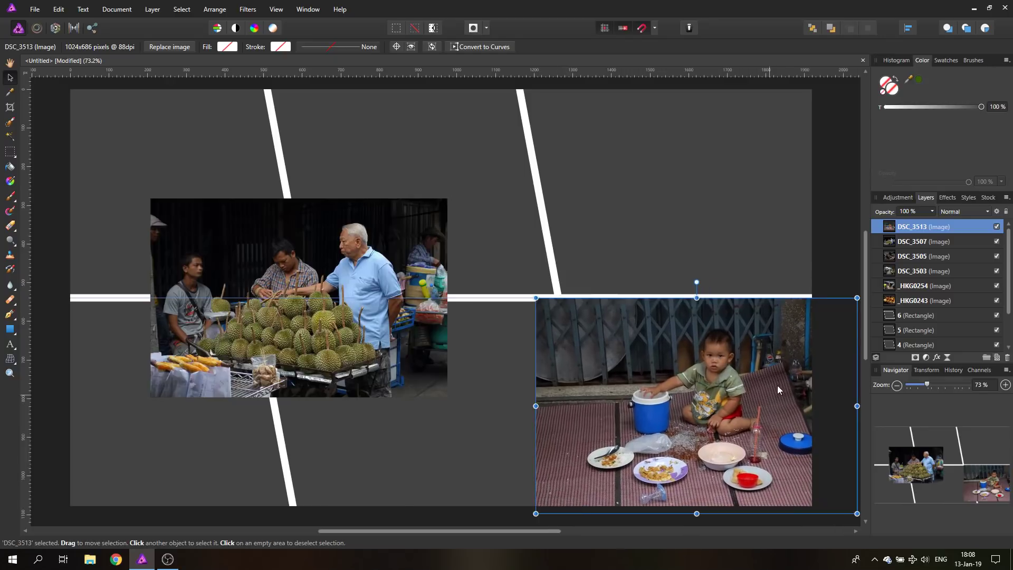
scroll(920, 285, "down", 1)
scroll(933, 277, "up", 1)
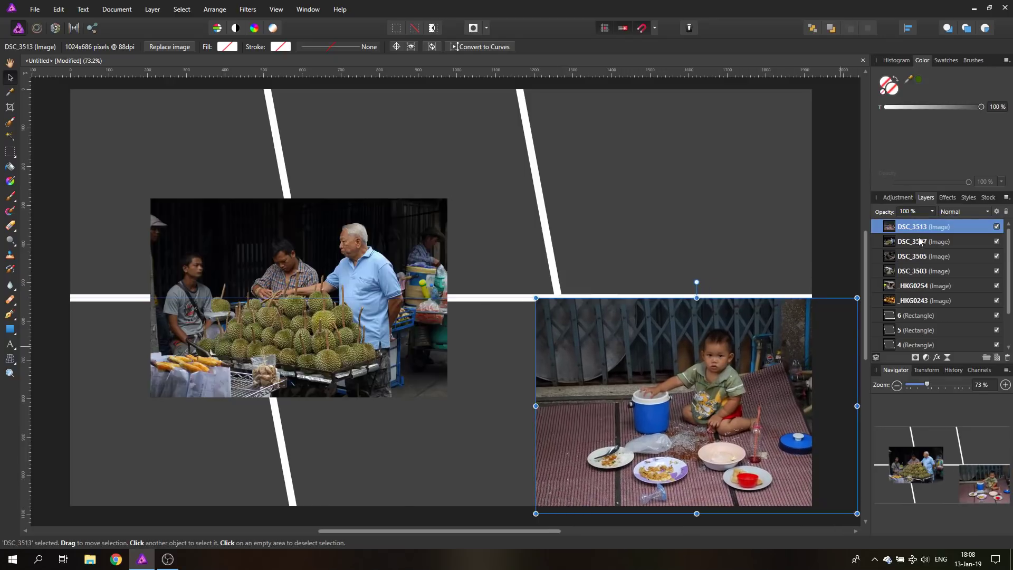
Step: Clip DSC_3513 into rectangle 6 in the Layers panel
left_click_drag(930, 252, 929, 318)
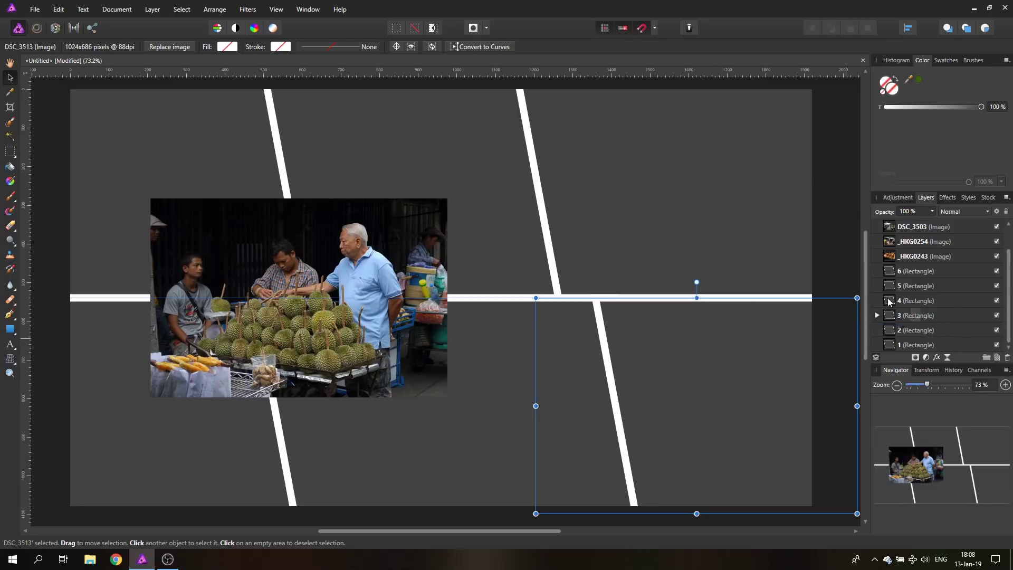
left_click(921, 301)
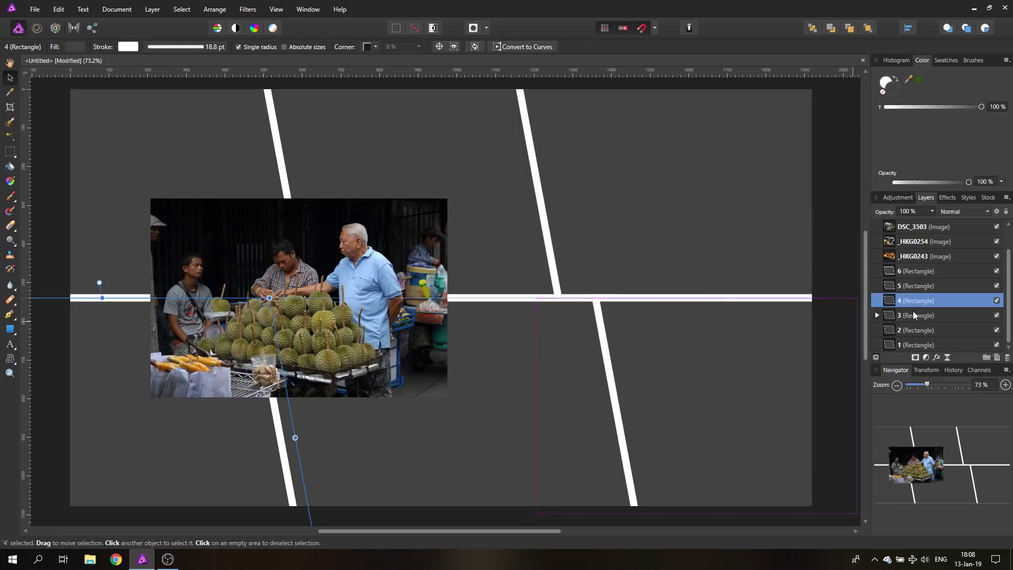
left_click(912, 312)
left_click(914, 328)
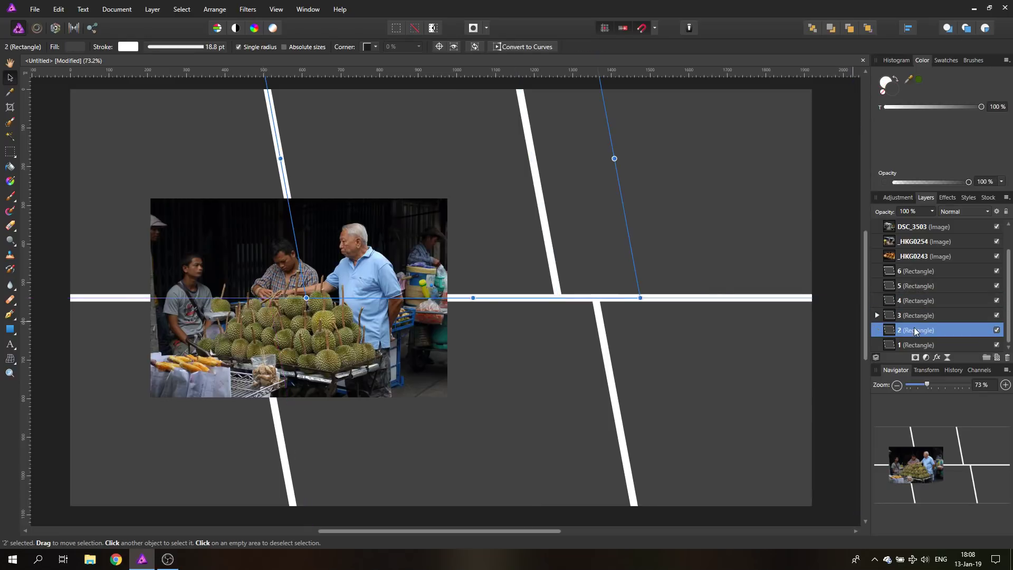
left_click(916, 270)
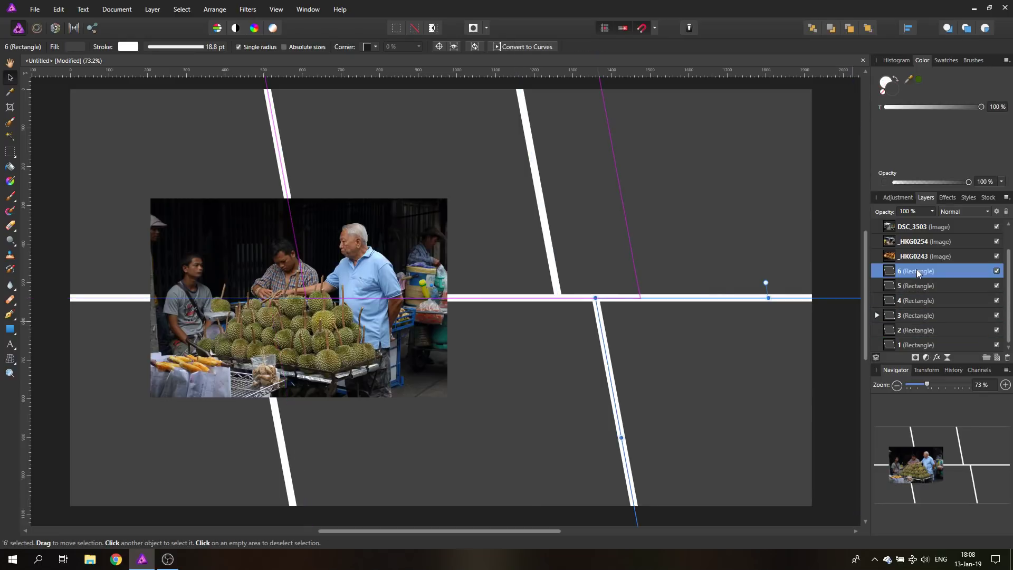
left_click(878, 315)
left_click_drag(913, 328, 917, 272)
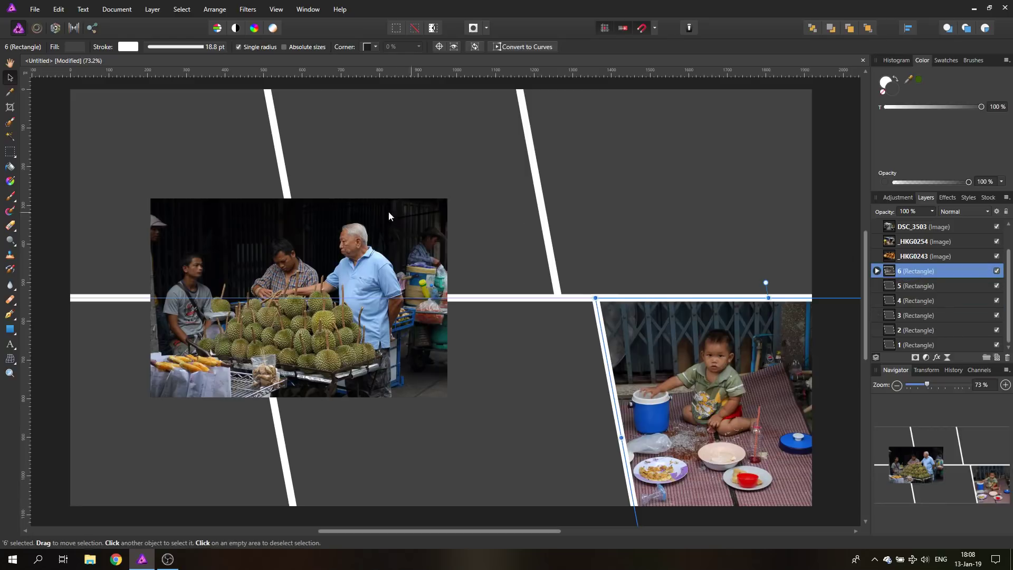
left_click(380, 235)
Step: Clip the enlarged durian photo DSC_3507 into panel 3, then move and enlarge the fish-basket photo
left_click_drag(380, 246, 778, 125)
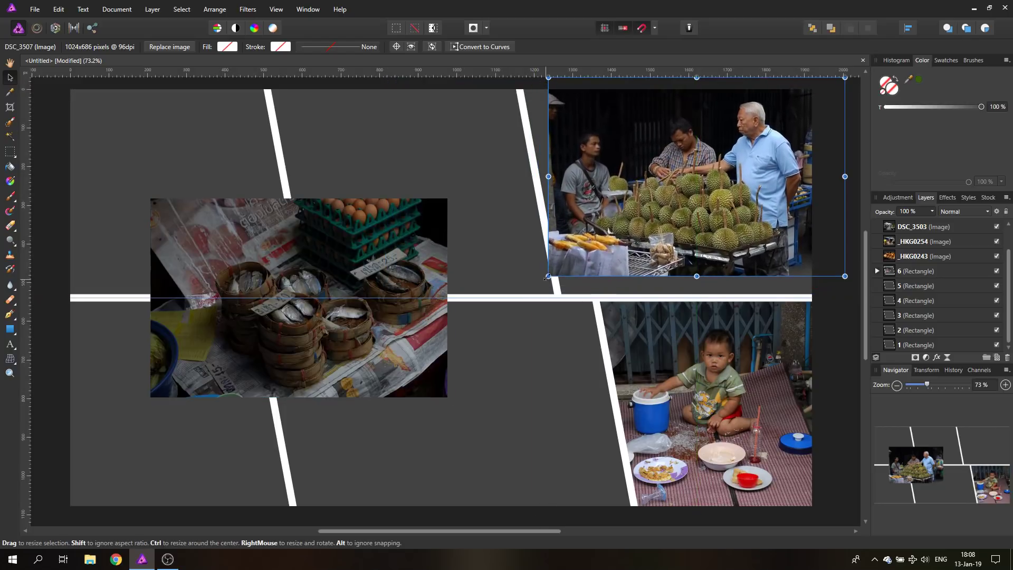
left_click_drag(549, 276, 491, 314)
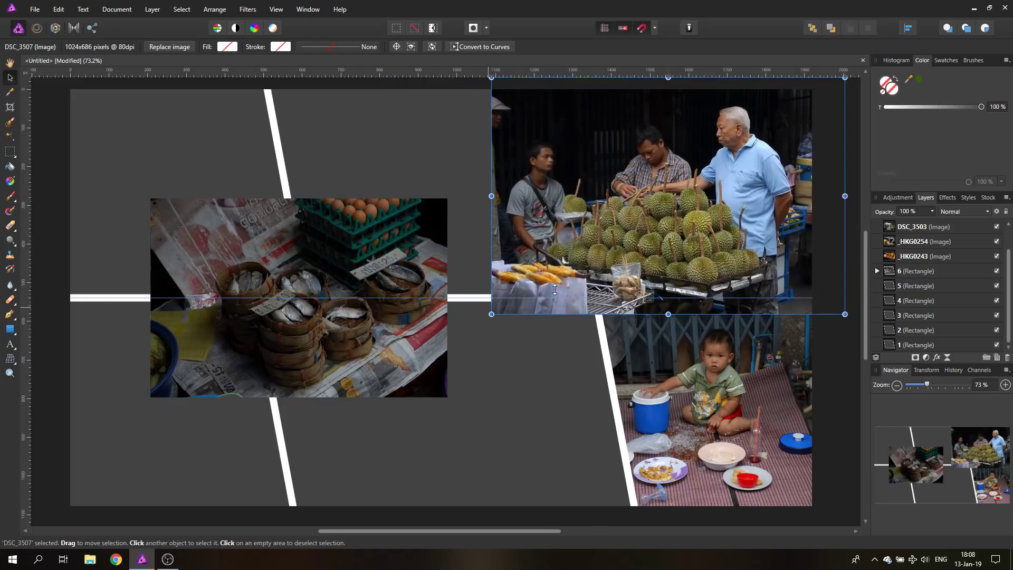
left_click(914, 315)
scroll(947, 289, "up", 2)
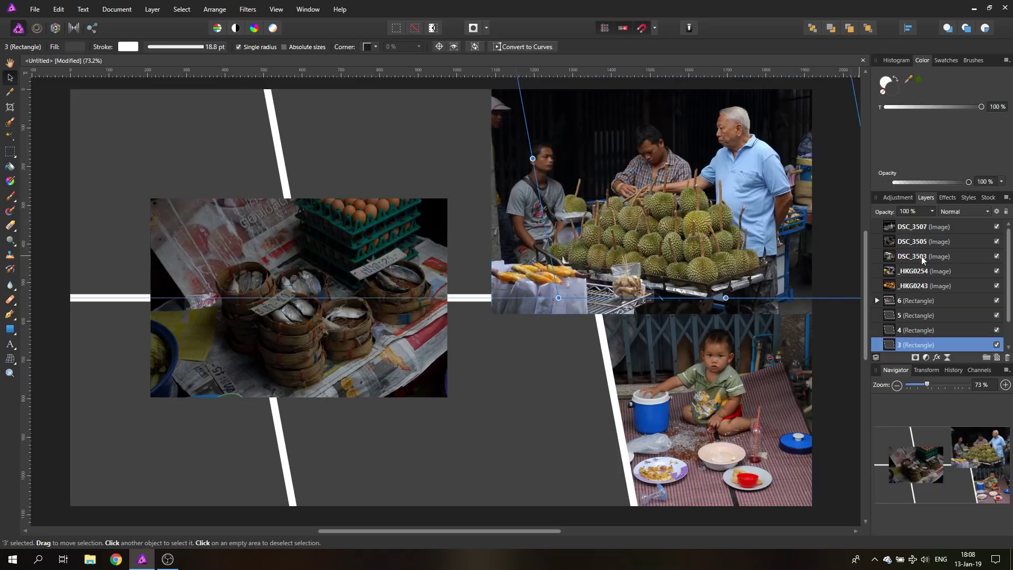
left_click_drag(915, 228, 928, 319)
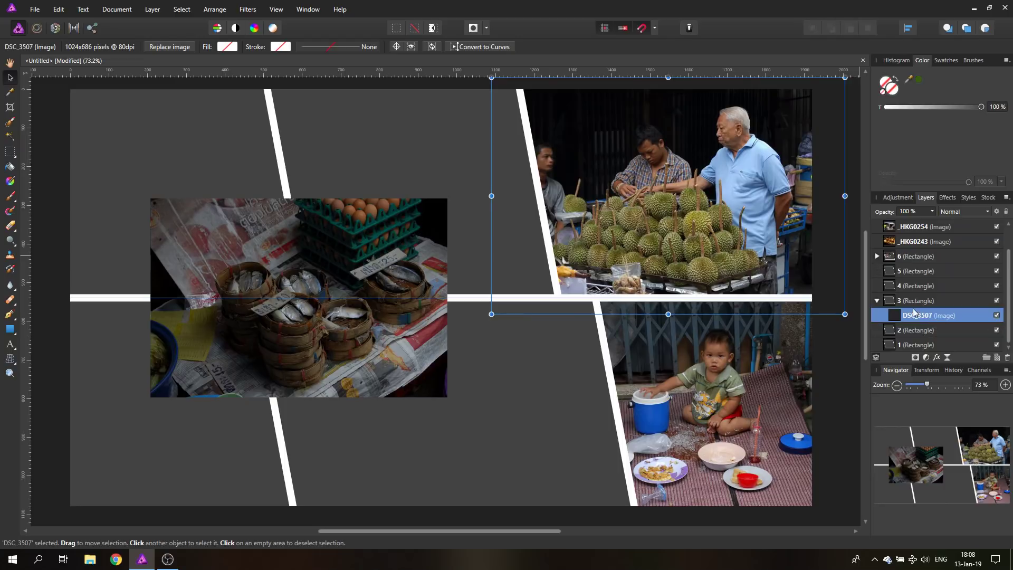
left_click_drag(355, 265, 228, 356)
left_click_drag(321, 490, 358, 513)
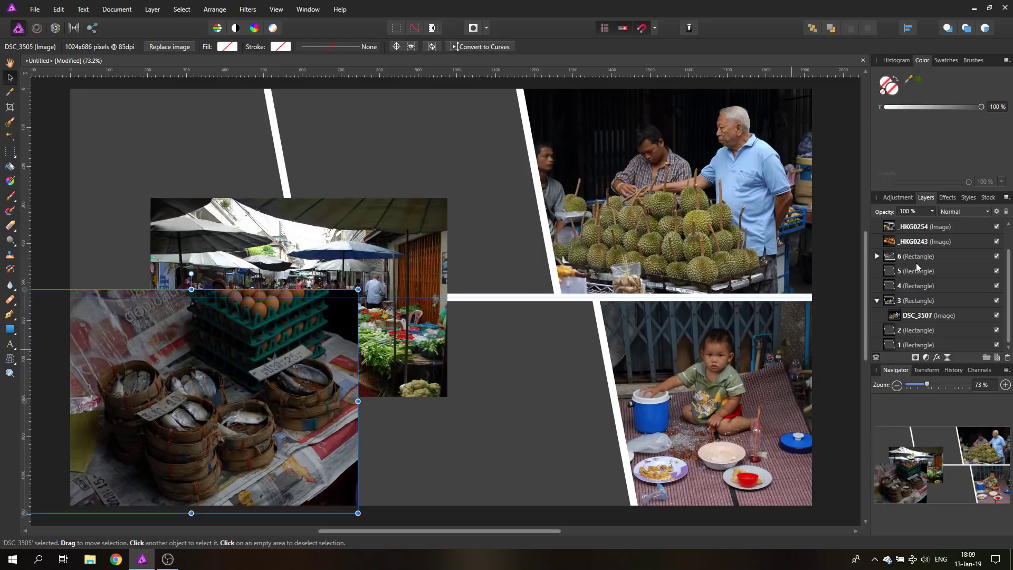
Step: Clip the fish-basket photo DSC_3505 into rectangle 4
left_click(907, 332)
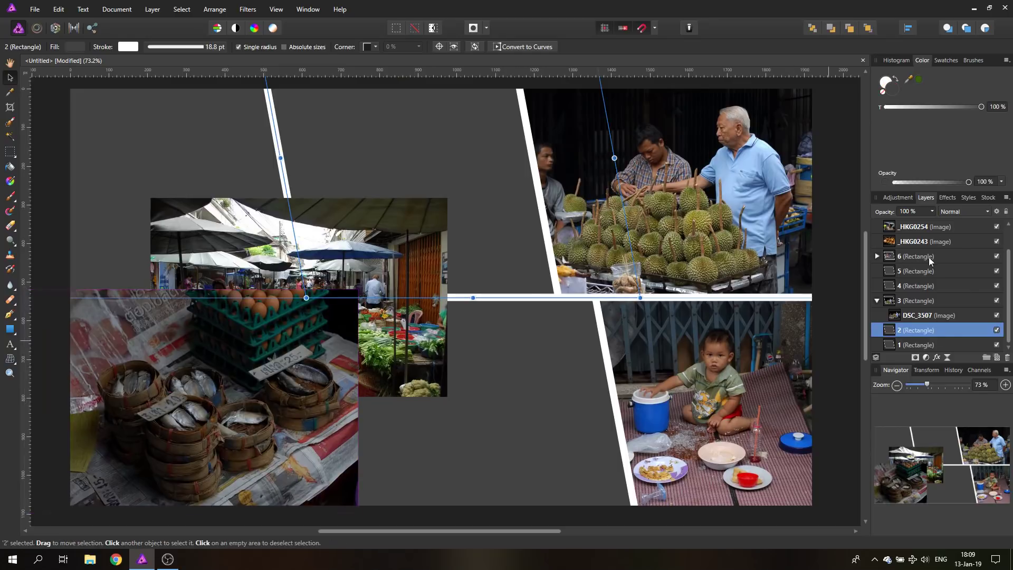
left_click(916, 273)
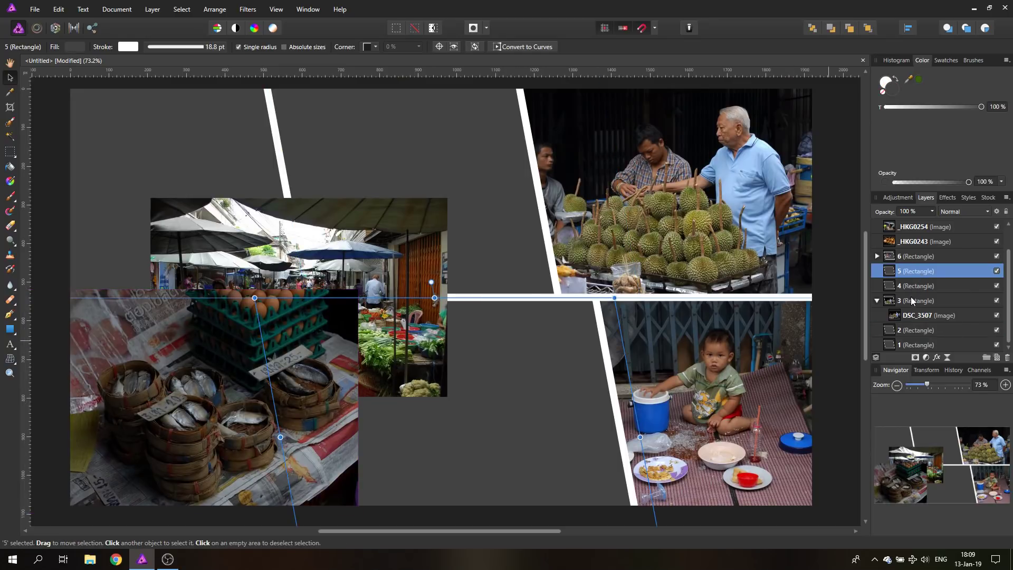
left_click(903, 287)
scroll(941, 285, "up", 1)
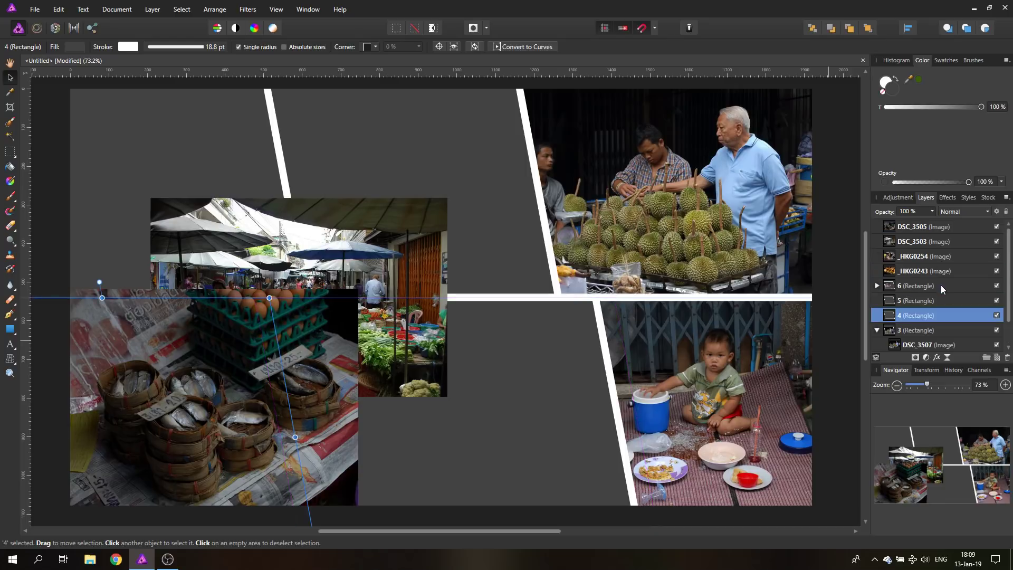
mouse_move(941, 285)
left_mouse_down()
mouse_move(912, 229)
mouse_move(924, 315)
left_mouse_up()
Step: Move and enlarge the street-market photo DSC_3503 and clip it into rectangle 5
left_click_drag(371, 258, 481, 333)
left_click_drag(560, 475, 660, 536)
left_click_drag(552, 439, 541, 425)
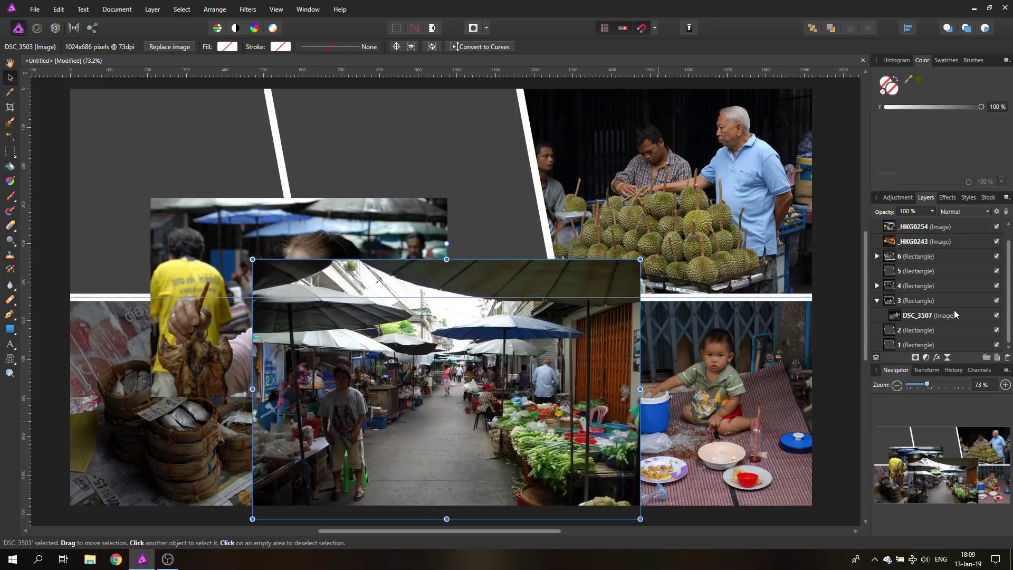
left_click_drag(923, 228, 924, 273)
left_click_drag(351, 242, 430, 122)
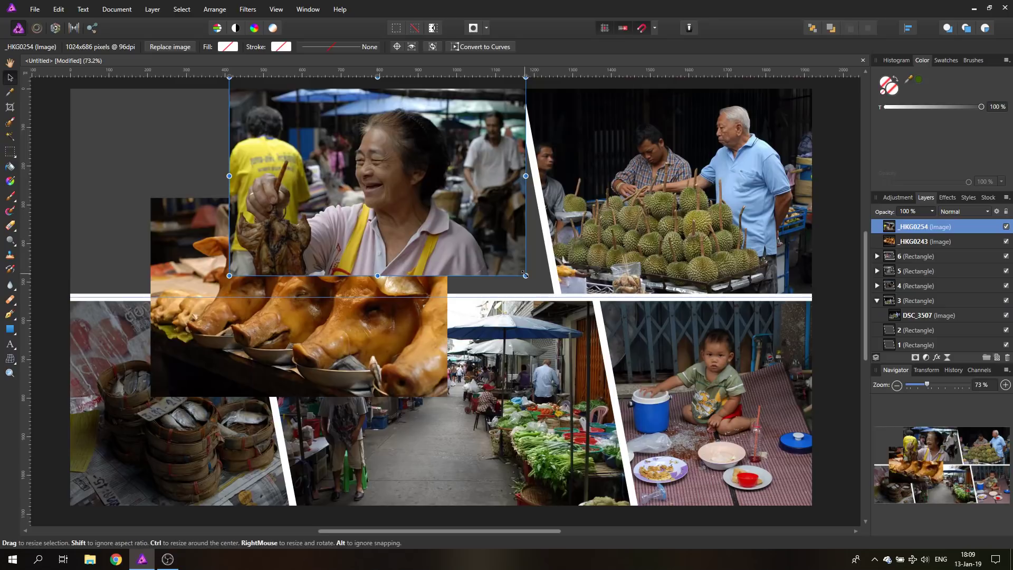
Step: Enlarge the smiling woman photo _HKG0254 and clip it into rectangle 2
left_click_drag(526, 276, 579, 311)
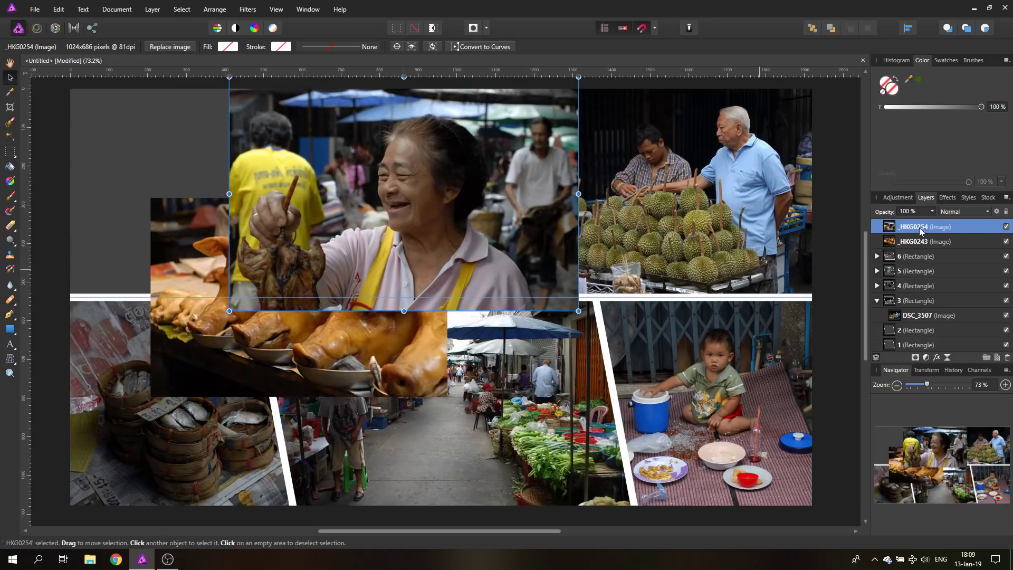
left_click_drag(922, 228, 918, 331)
left_click(303, 210)
Step: Move, enlarge and clip the roast pig photo _HKG0243 into rectangle 1, then reposition it
left_click_drag(271, 252, 110, 127)
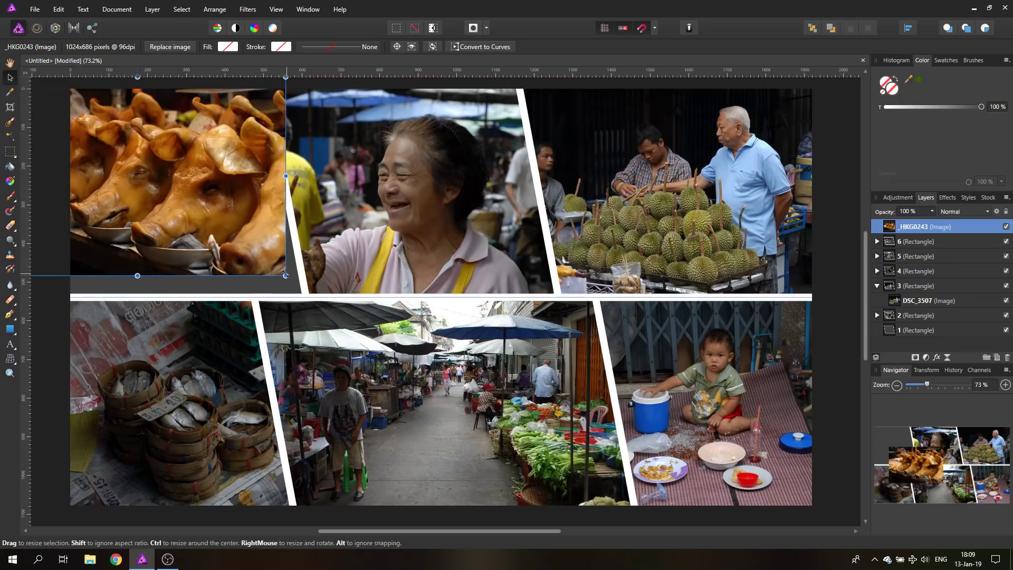
left_click_drag(285, 275, 328, 304)
left_click_drag(913, 232, 929, 333)
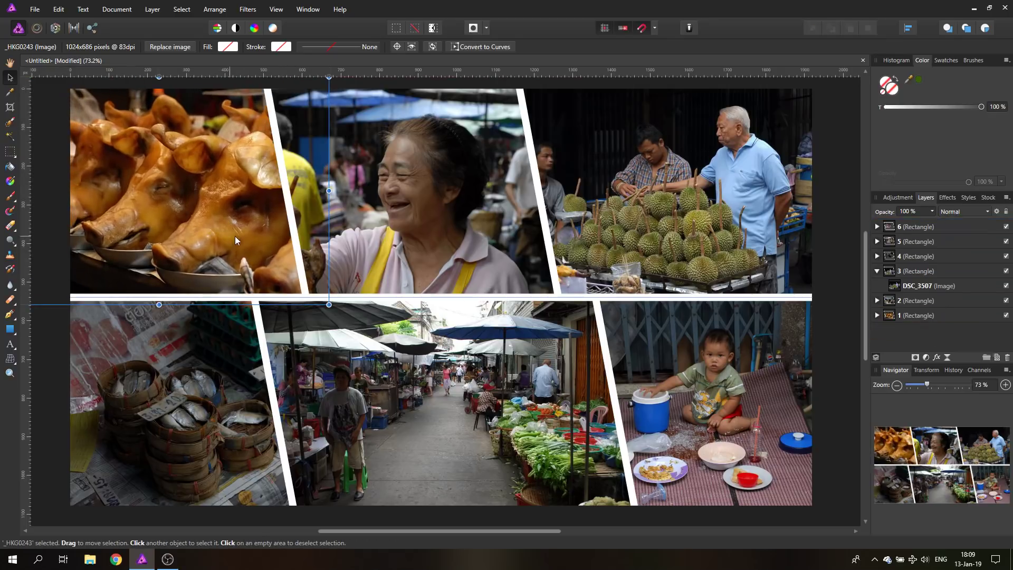
left_click(877, 316)
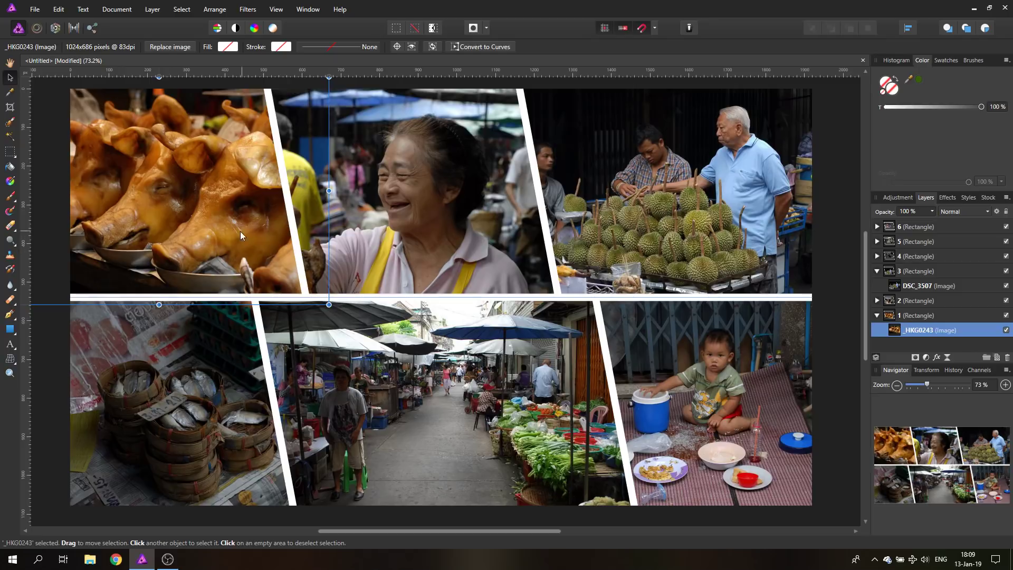
left_click_drag(242, 235, 259, 224)
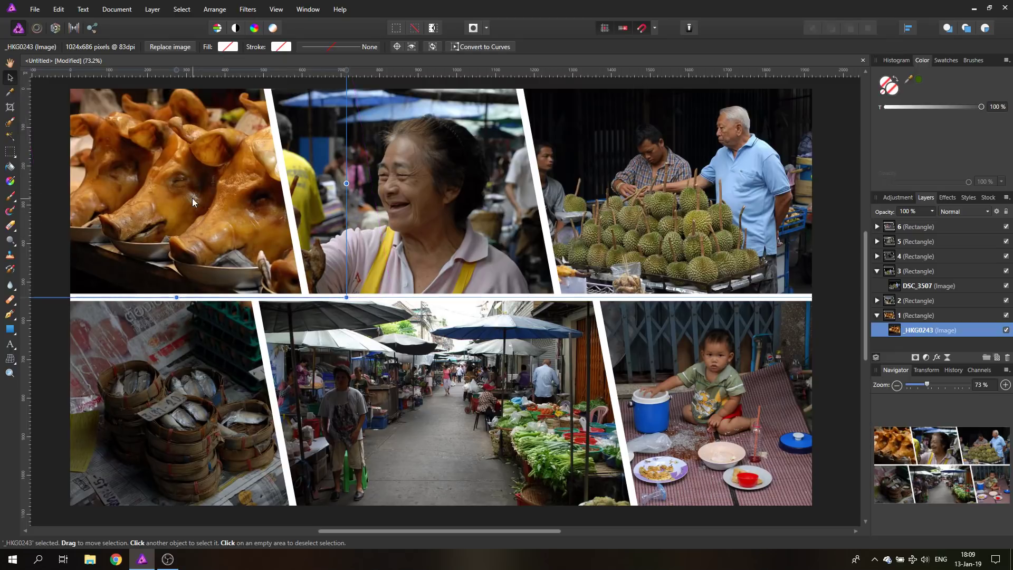
Step: Nudge the pig photo _HKG0243 slightly left inside frame 1 (Rectangle)
left_click_drag(212, 198, 191, 197)
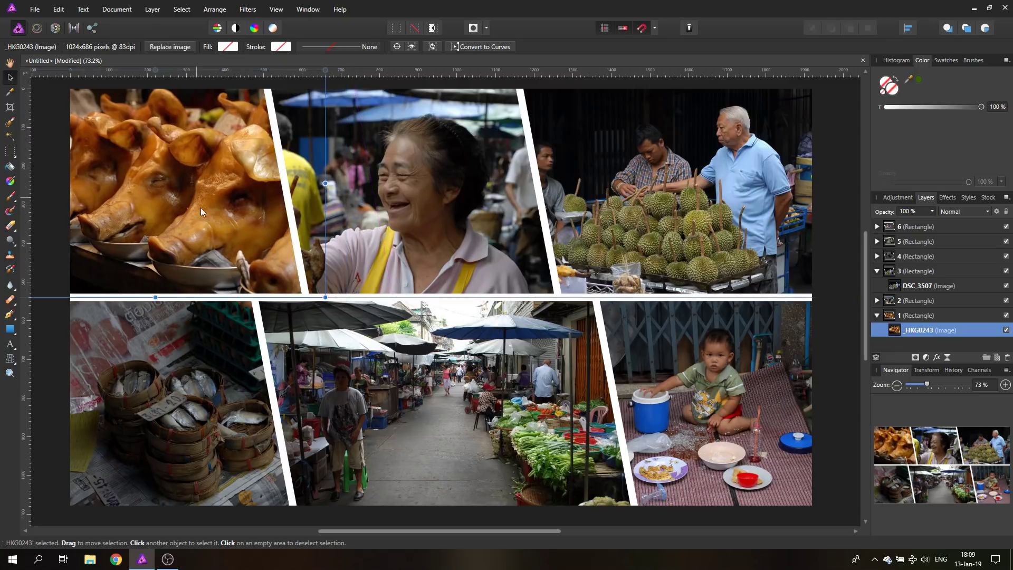
left_click(54, 335)
left_click(615, 517)
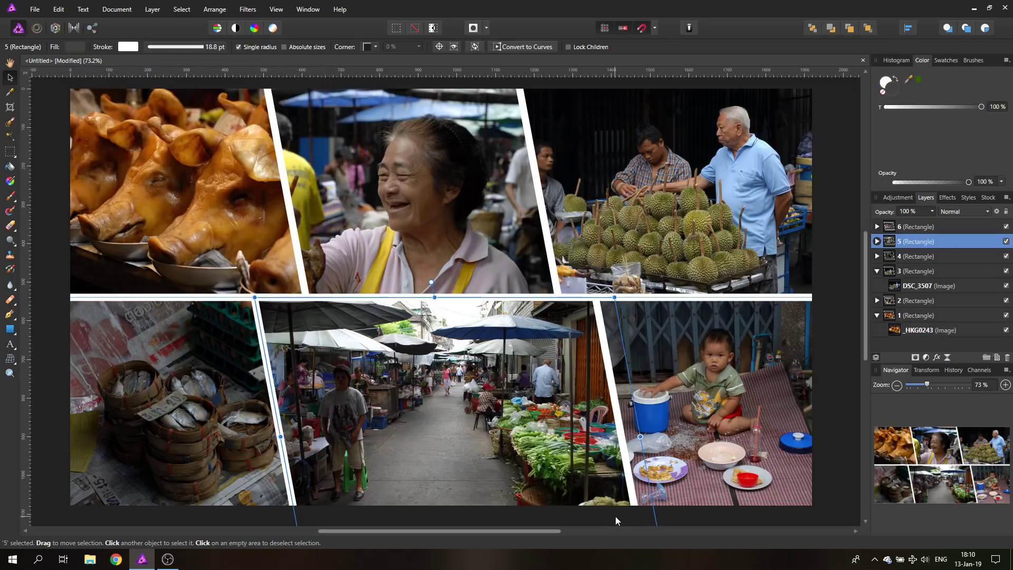
left_click(840, 132)
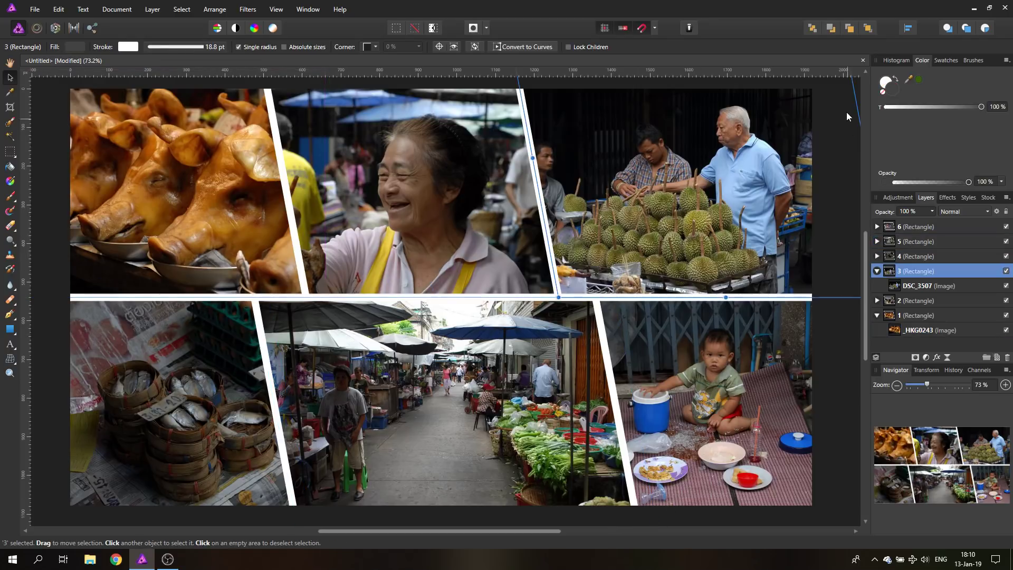
left_click(857, 83)
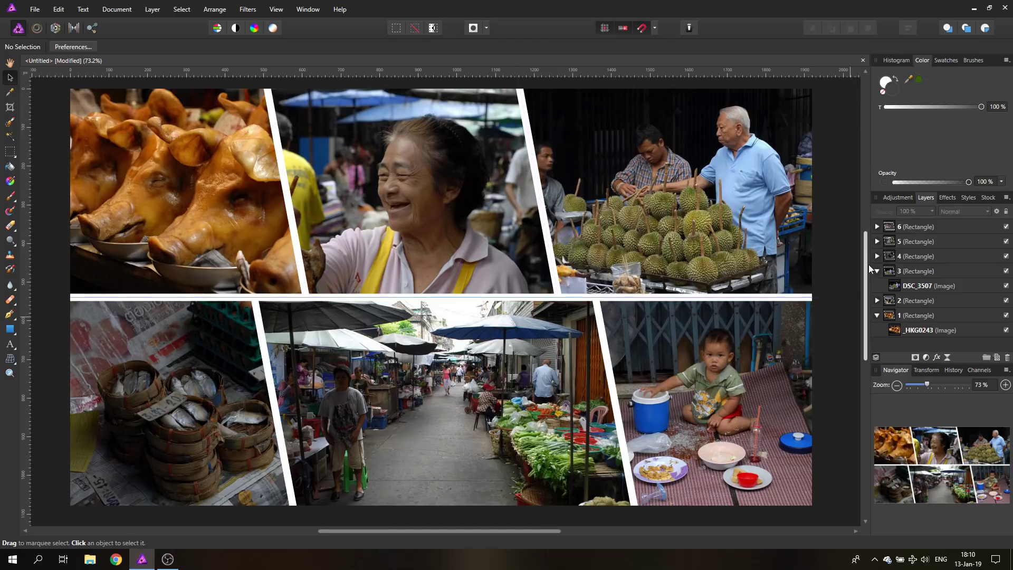
Step: Shift the woman photo _HKG0254 right inside frame 2 (Rectangle)
left_click(352, 198)
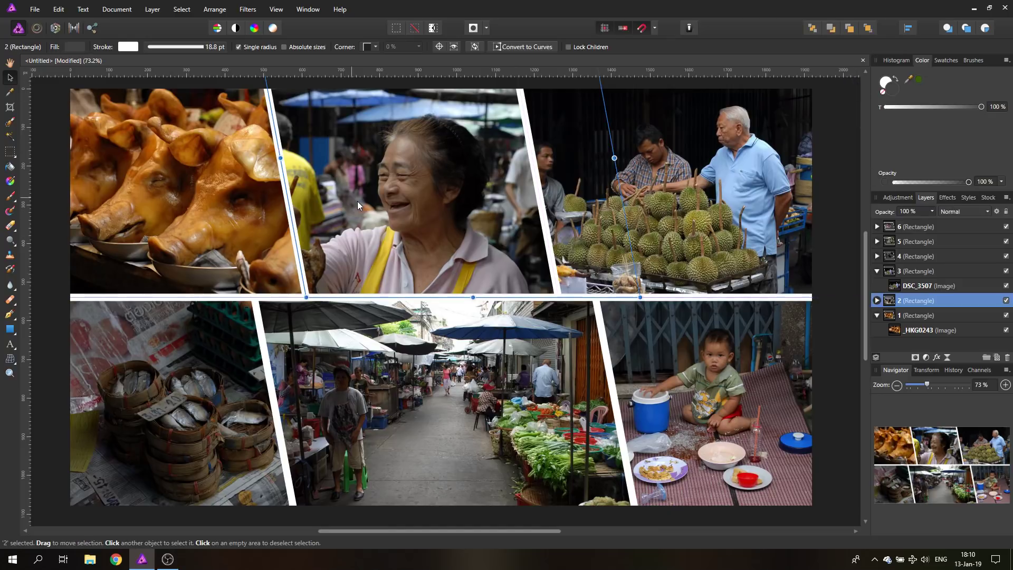
left_click(876, 300)
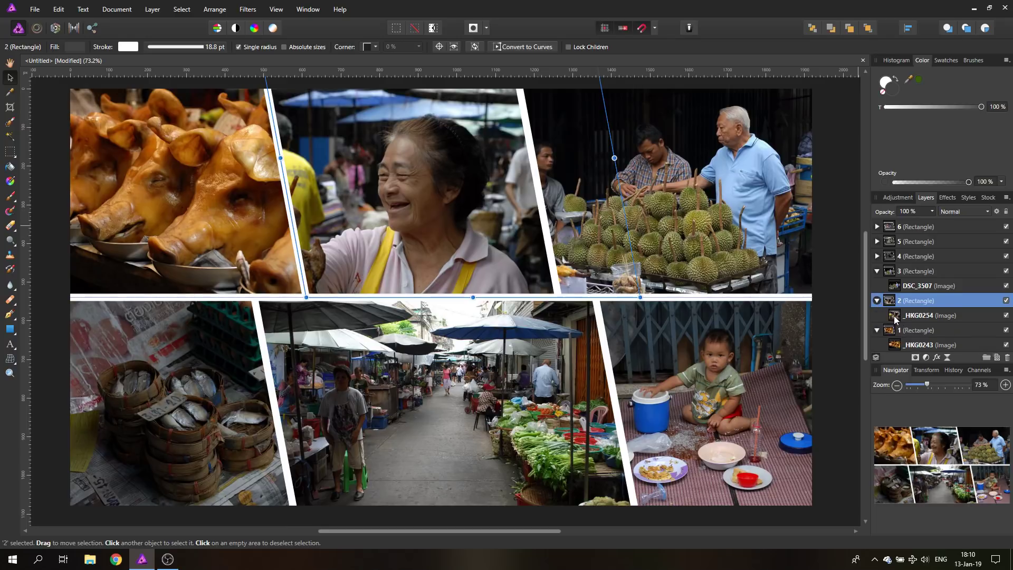
left_click(895, 317)
left_click_drag(410, 185, 451, 181)
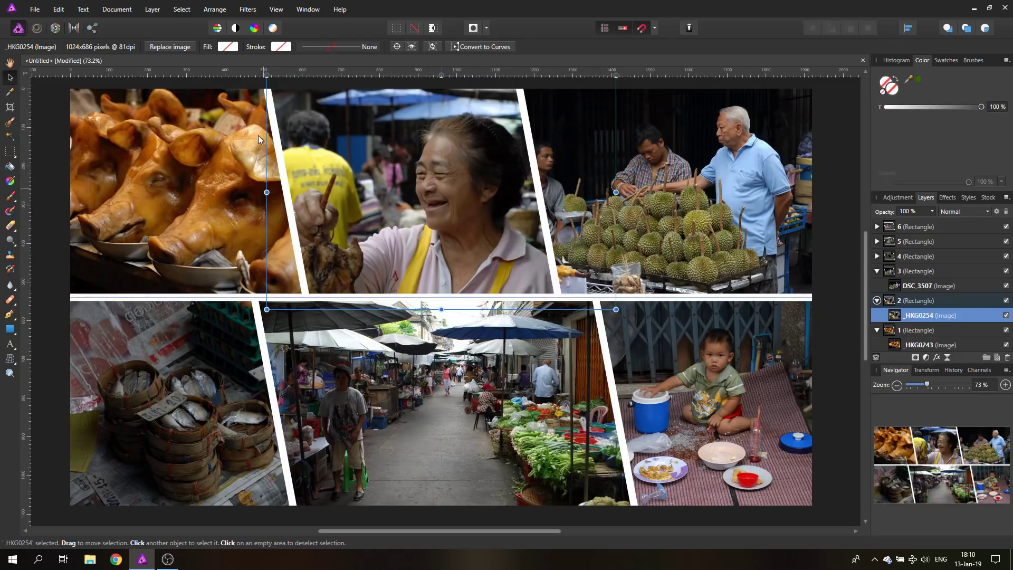
left_click(847, 81)
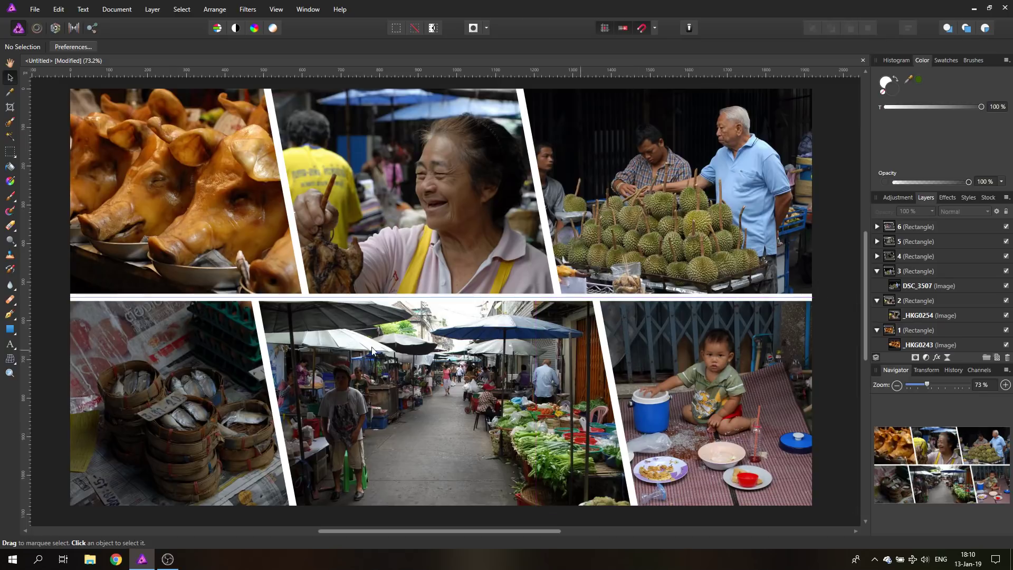
Step: Place map.png and size it over the bottom-left cell
left_click(138, 360)
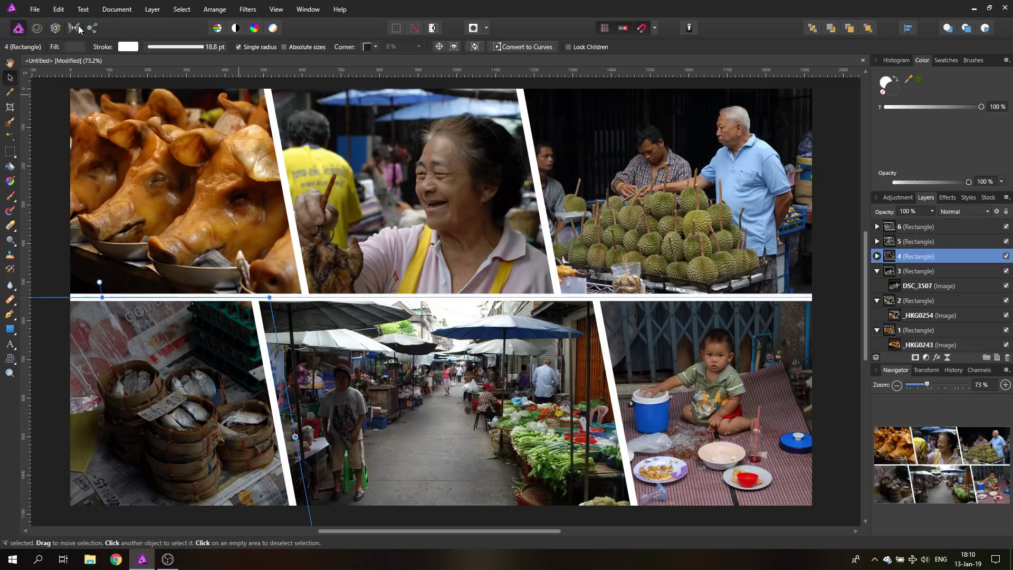
left_click(36, 10)
left_click(65, 215)
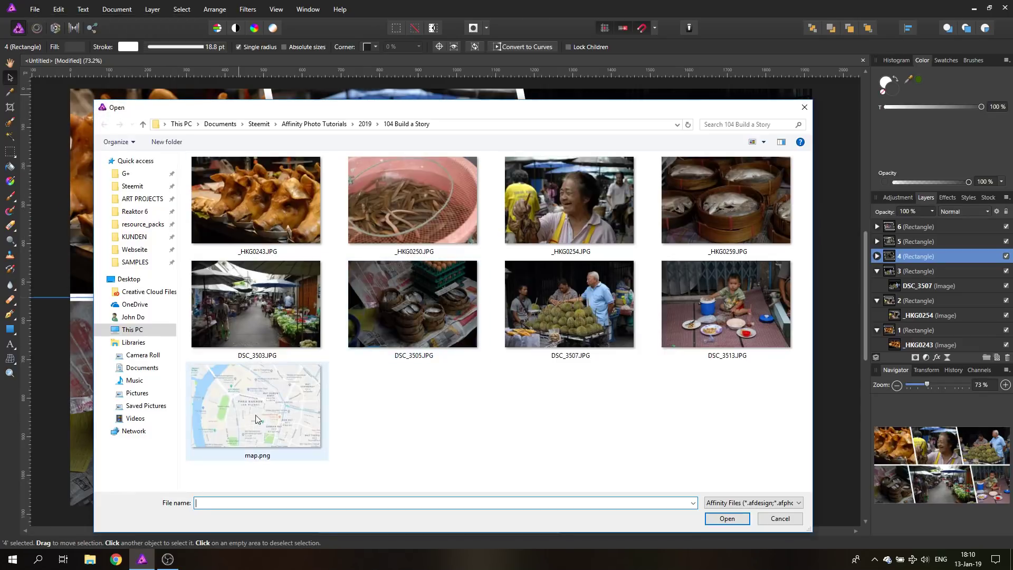
double_click(271, 410)
left_click(296, 344)
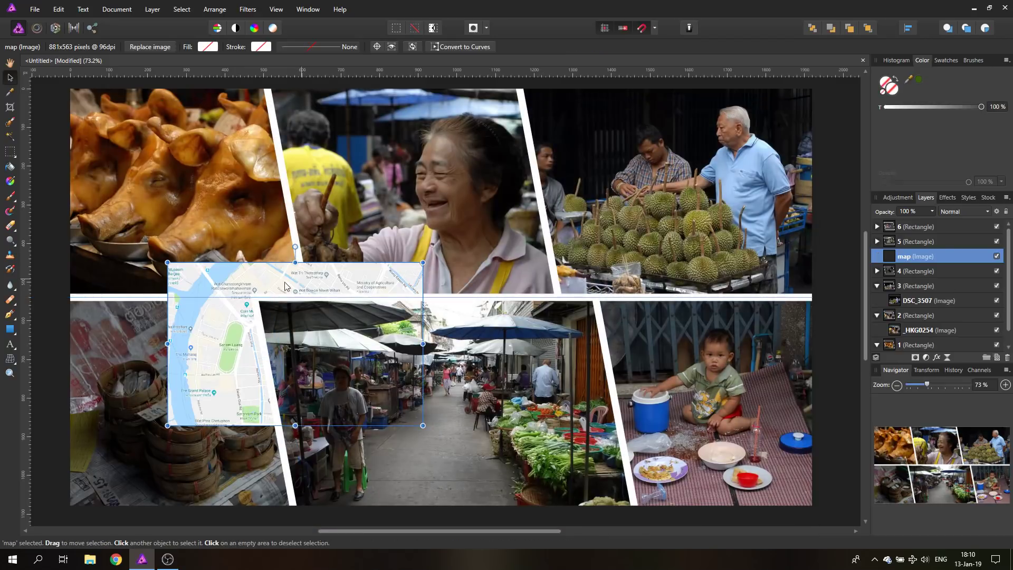
left_click_drag(302, 292, 358, 514)
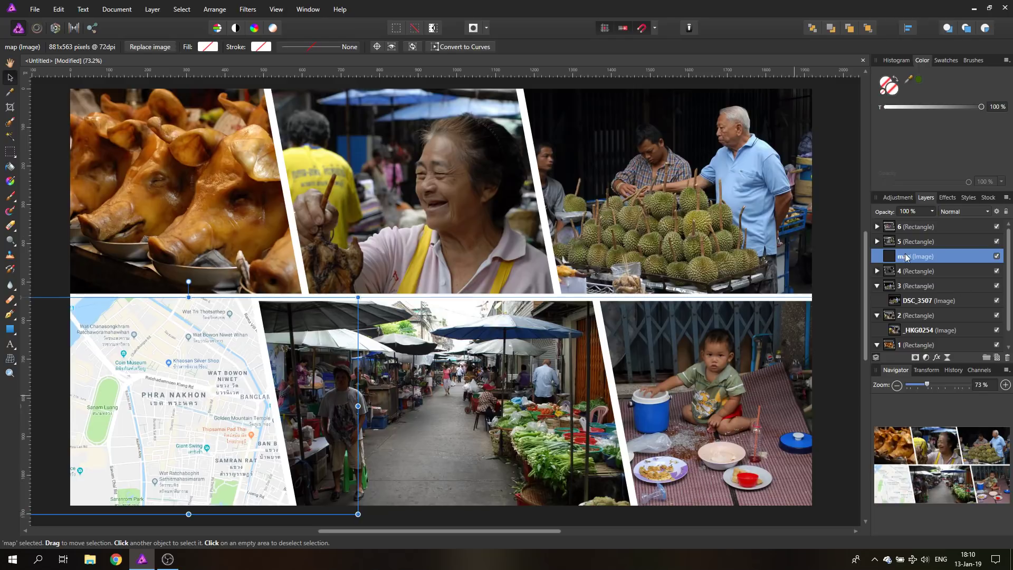
Step: Clip the map layer into 4 (Rectangle) so it covers the fish photo
scroll(934, 298, "down", 1)
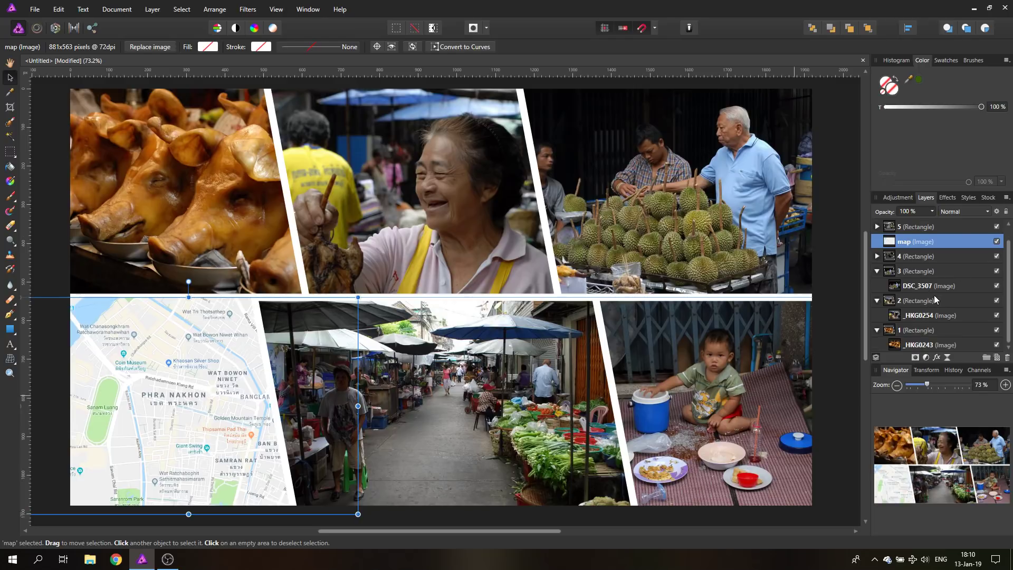
scroll(931, 301, "up", 1)
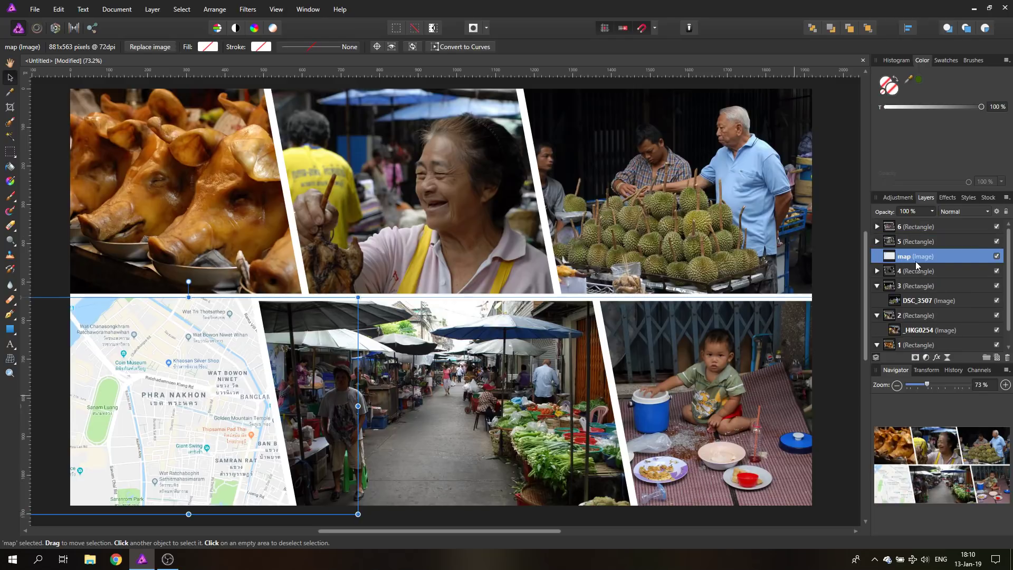
mouse_move(897, 262)
left_mouse_down()
mouse_move(907, 278)
mouse_move(880, 261)
left_mouse_up()
left_click(877, 257)
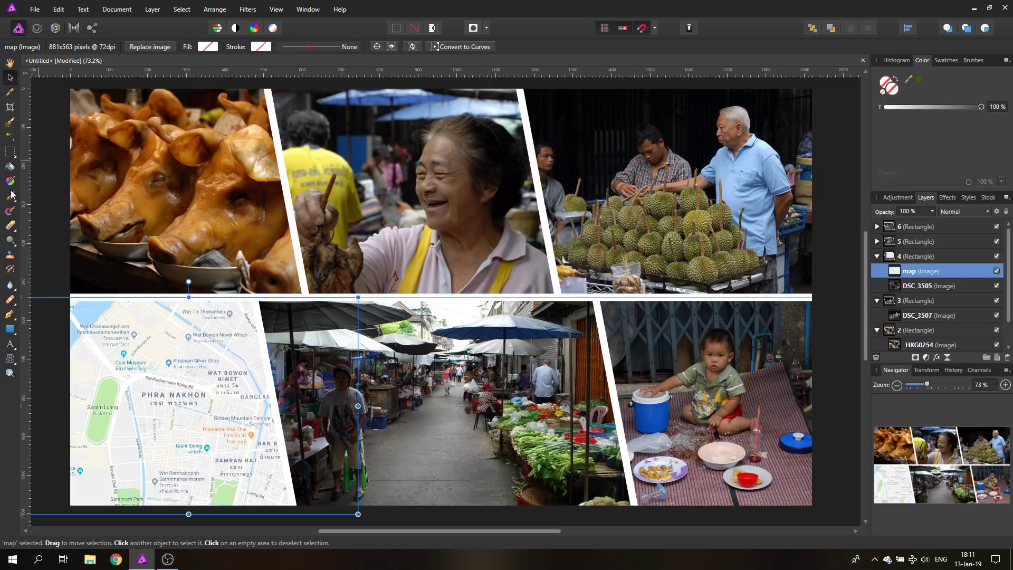
left_click(41, 227)
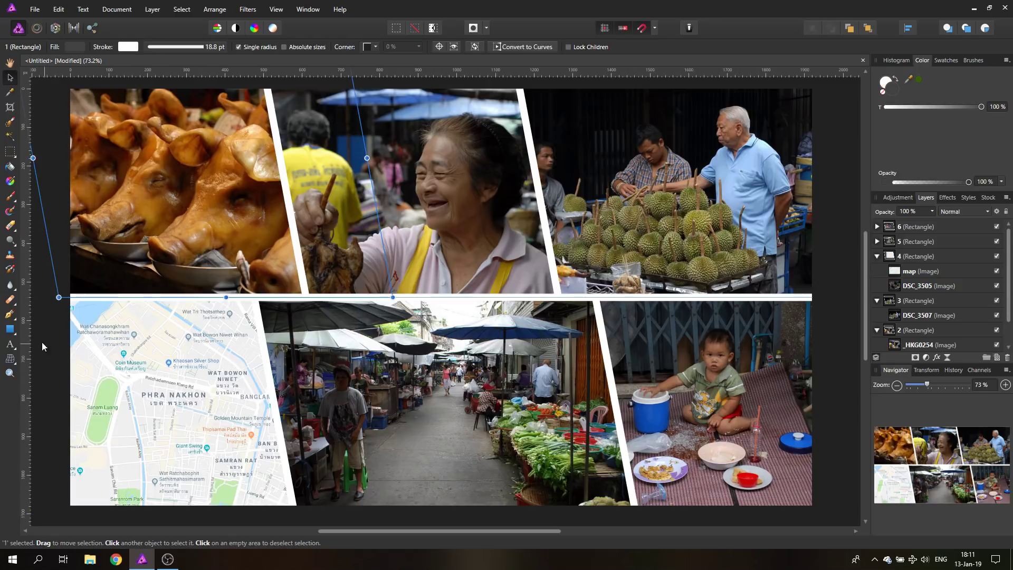
Step: Draw a tear shape on the map and nest it inside 4 (Rectangle)
left_click(12, 333)
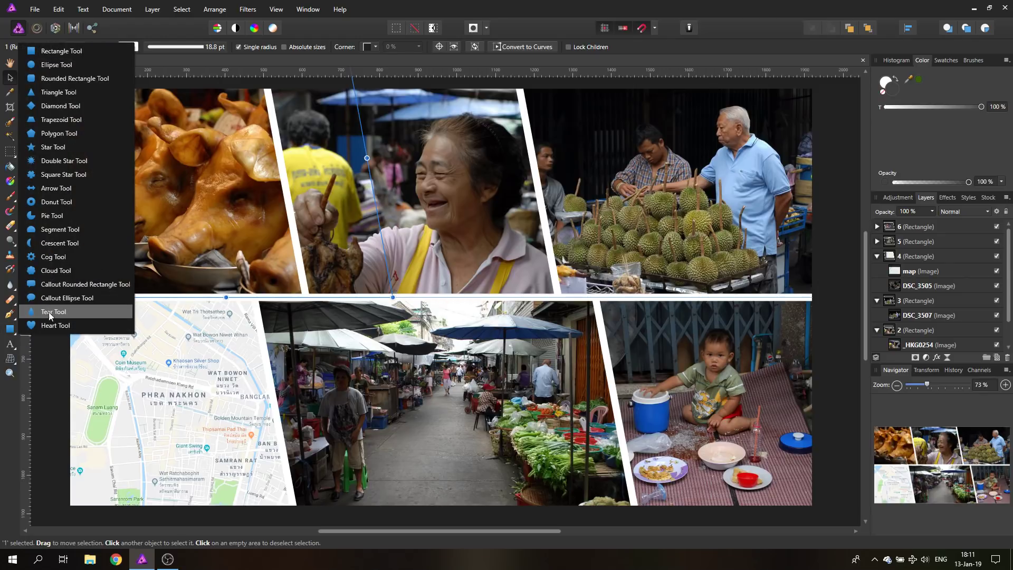
left_click(74, 313)
left_click_drag(146, 323, 182, 386)
scroll(934, 322, "down", 2)
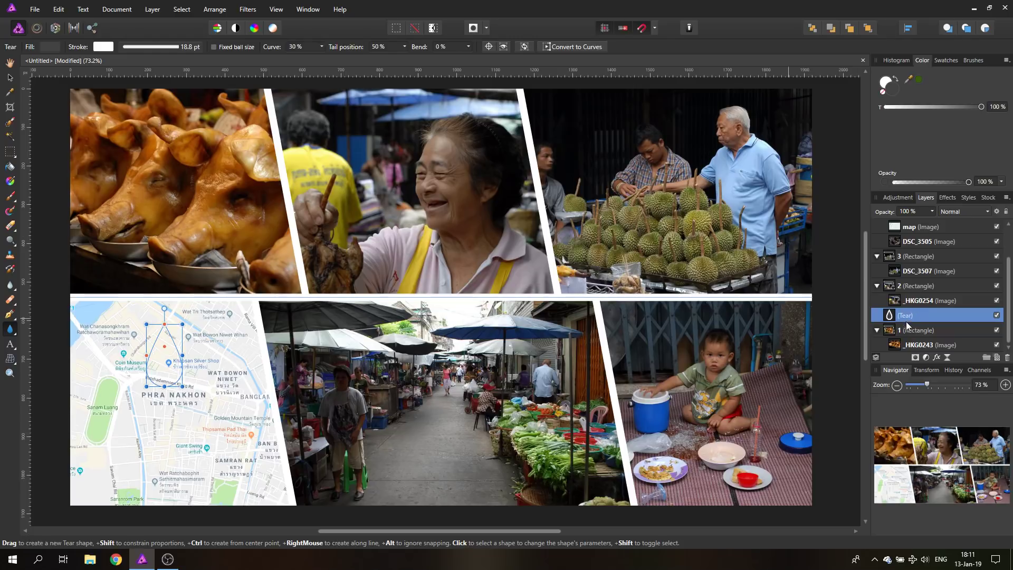
mouse_move(925, 315)
left_mouse_down()
mouse_move(922, 226)
mouse_move(916, 269)
mouse_move(924, 262)
left_mouse_up()
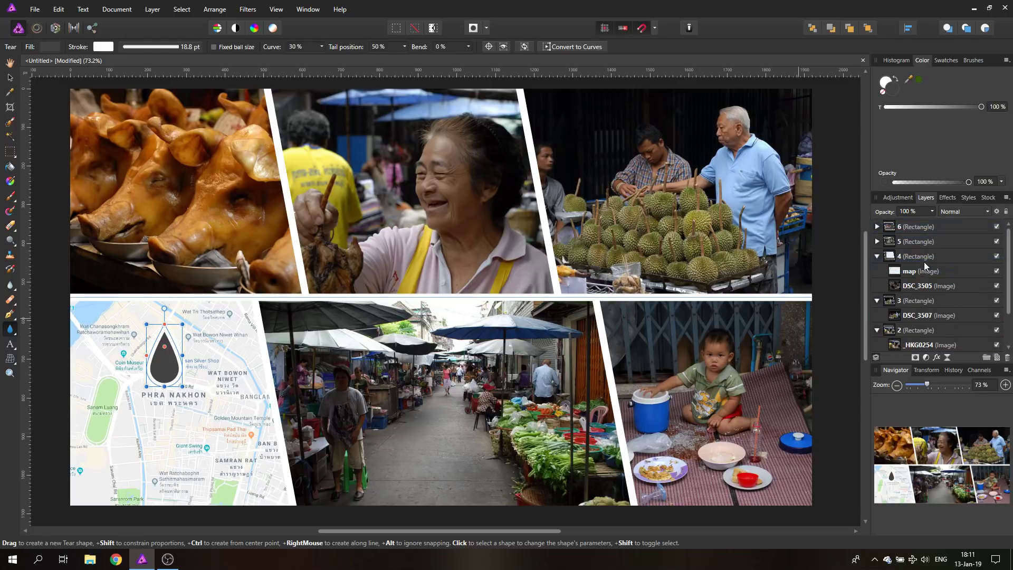
Step: Remove the tear's outline and give it a red fill
left_click(106, 48)
left_click(142, 48)
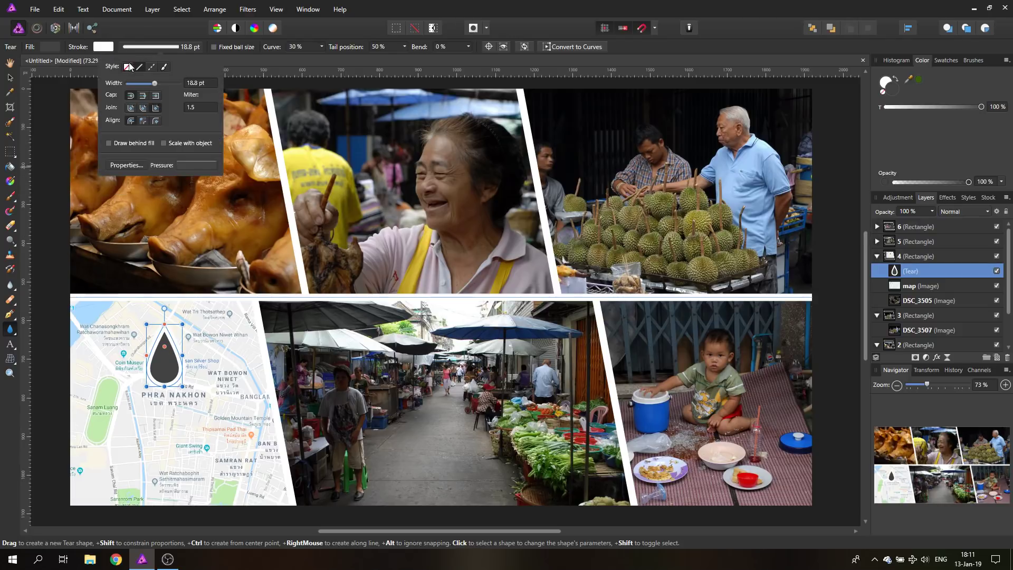
left_click(127, 67)
left_click(53, 47)
left_click(53, 47)
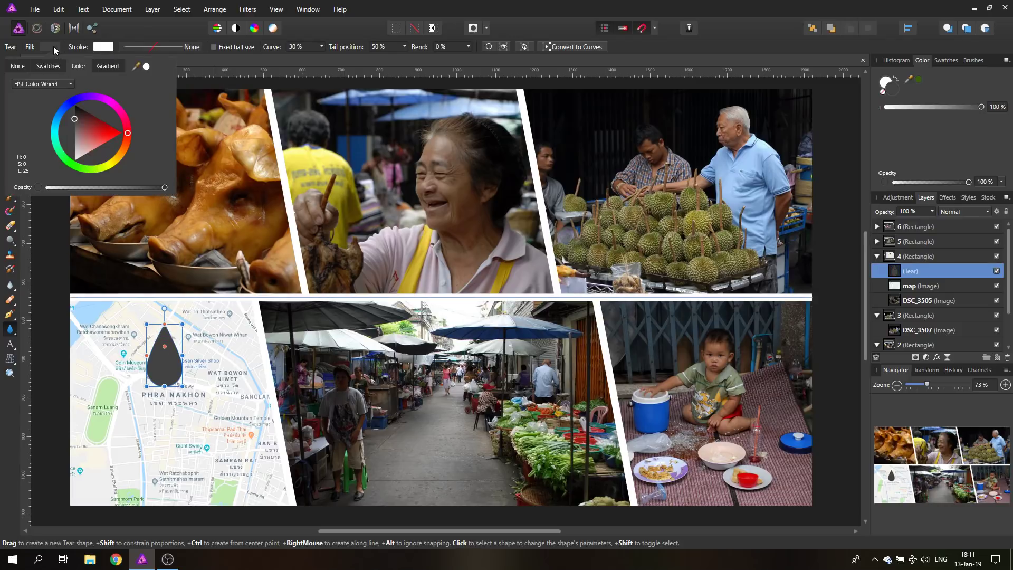
left_click_drag(118, 128, 117, 114)
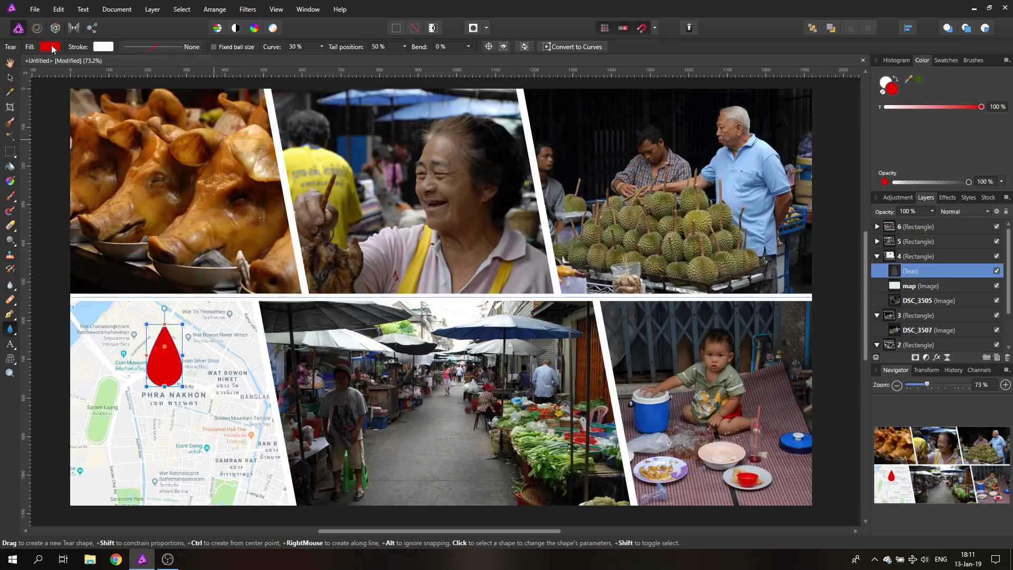
Step: Rotate the red tear point-down and place it over Phra Nakhon
left_click(11, 78)
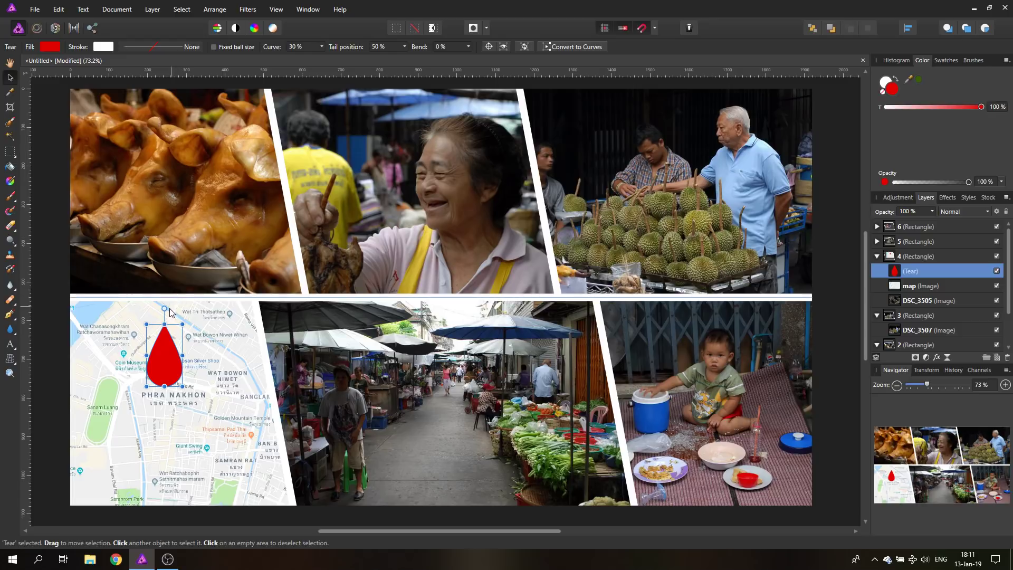
left_click_drag(165, 308, 161, 415)
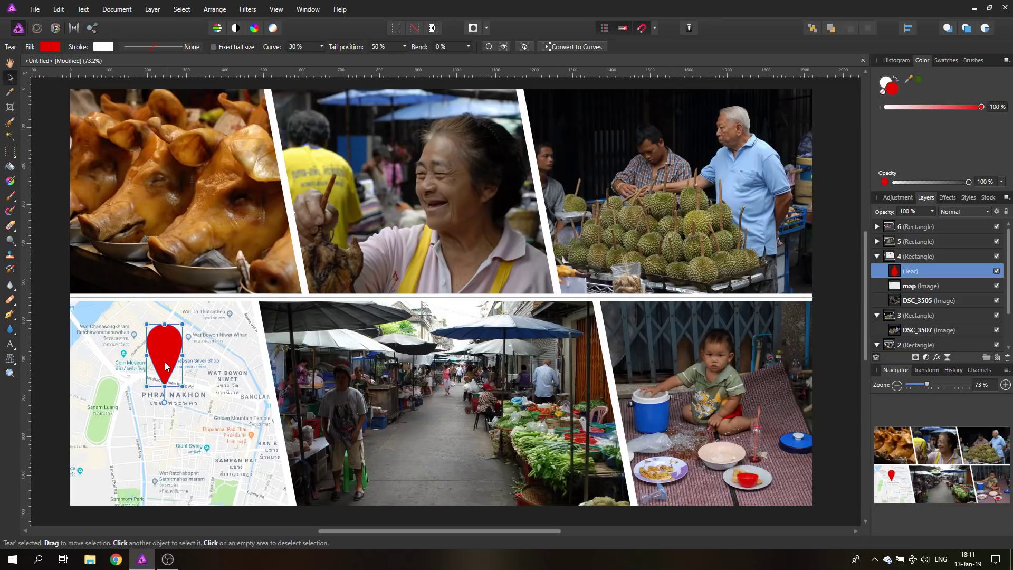
left_click_drag(168, 366, 189, 409)
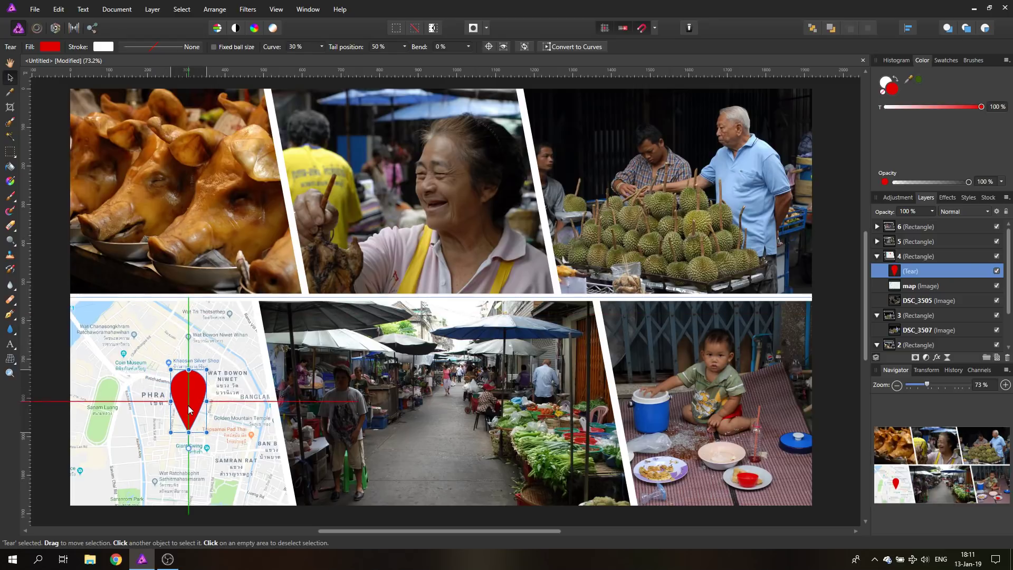
Step: Select the map and durian frame, then cancel the close prompt to keep the document open
left_click(49, 313)
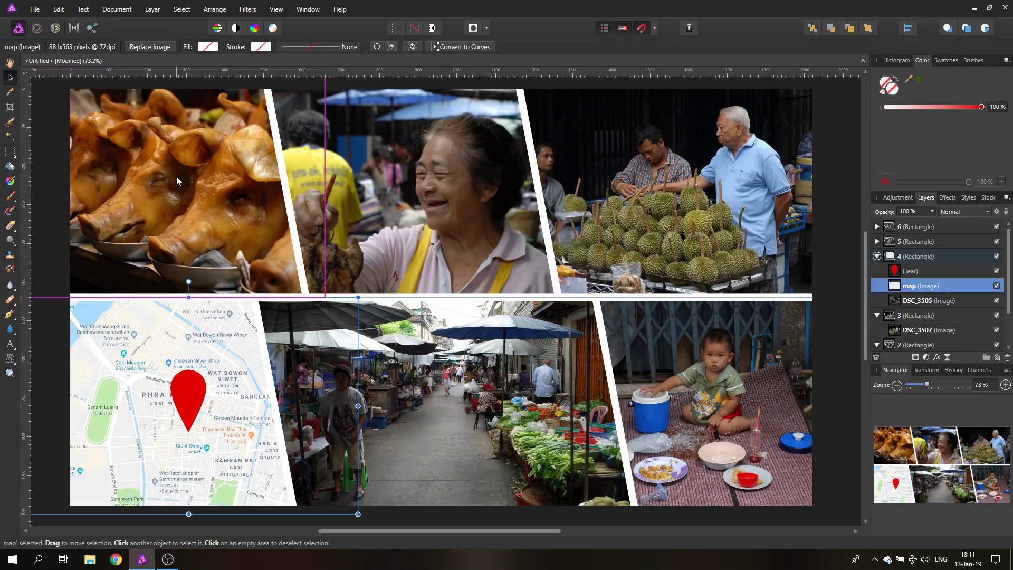
left_click(853, 80)
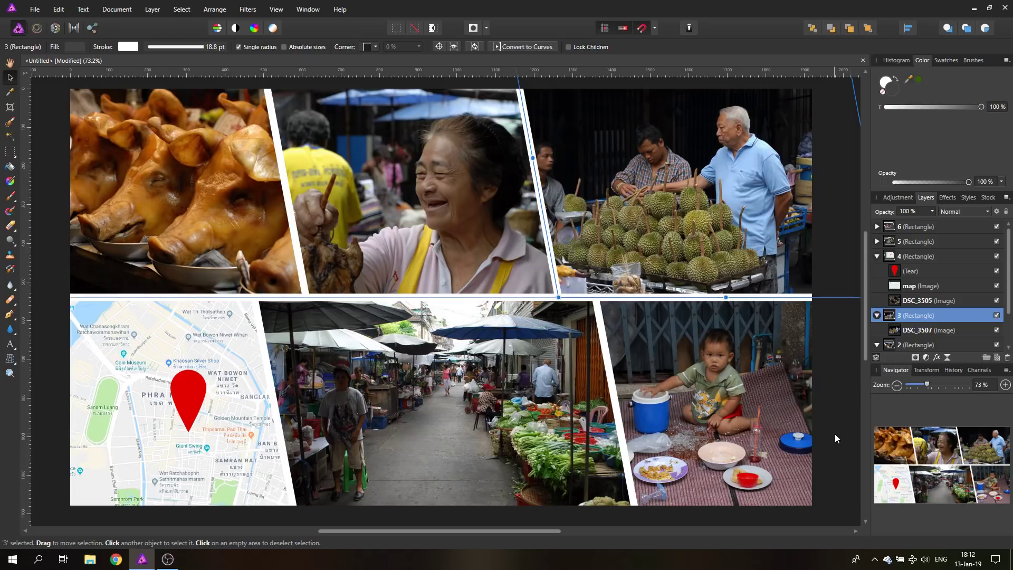
left_click(863, 60)
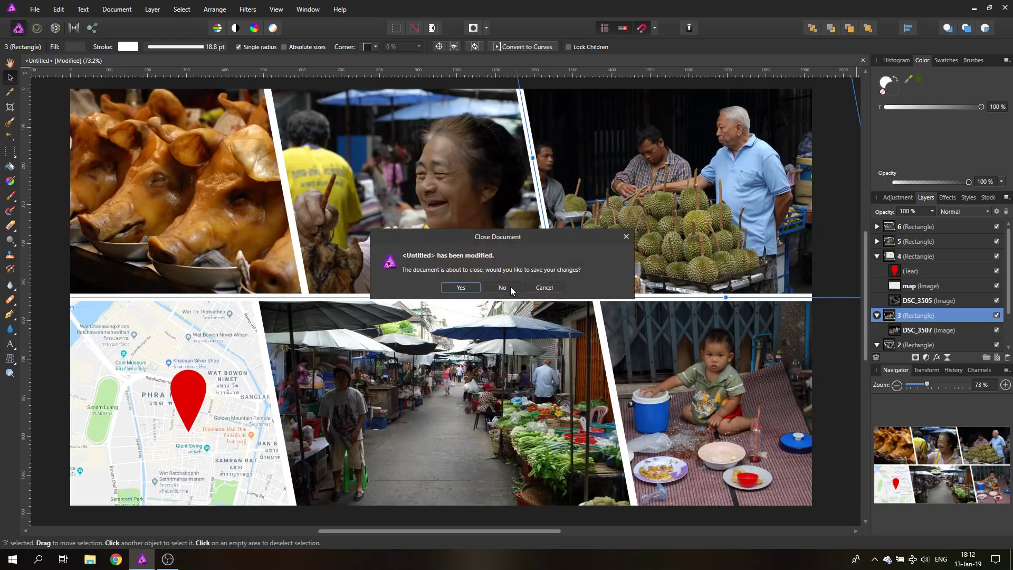
left_click(544, 287)
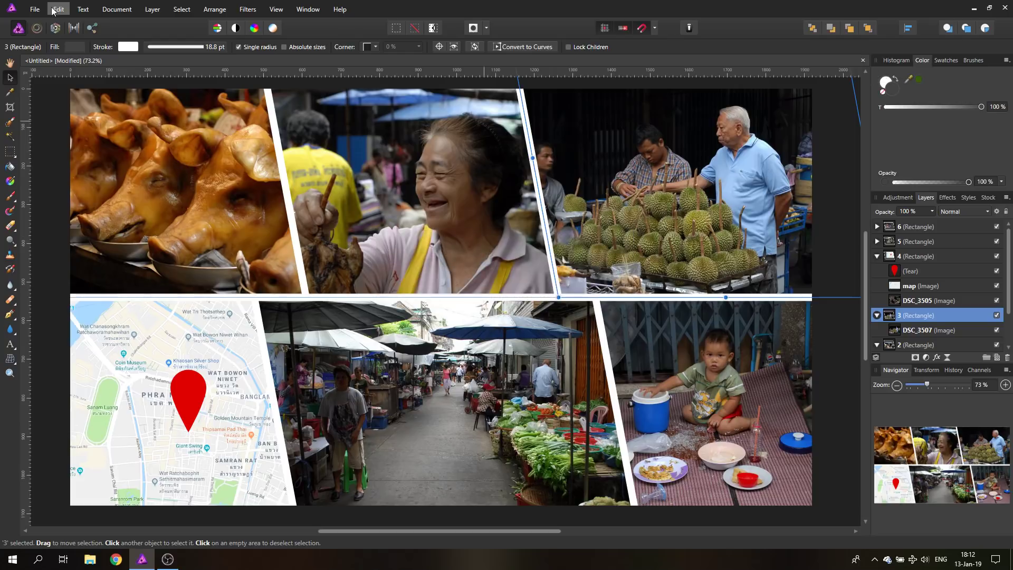
Step: Save the collage under the name 01 and close its tab
left_click(35, 9)
left_click(62, 164)
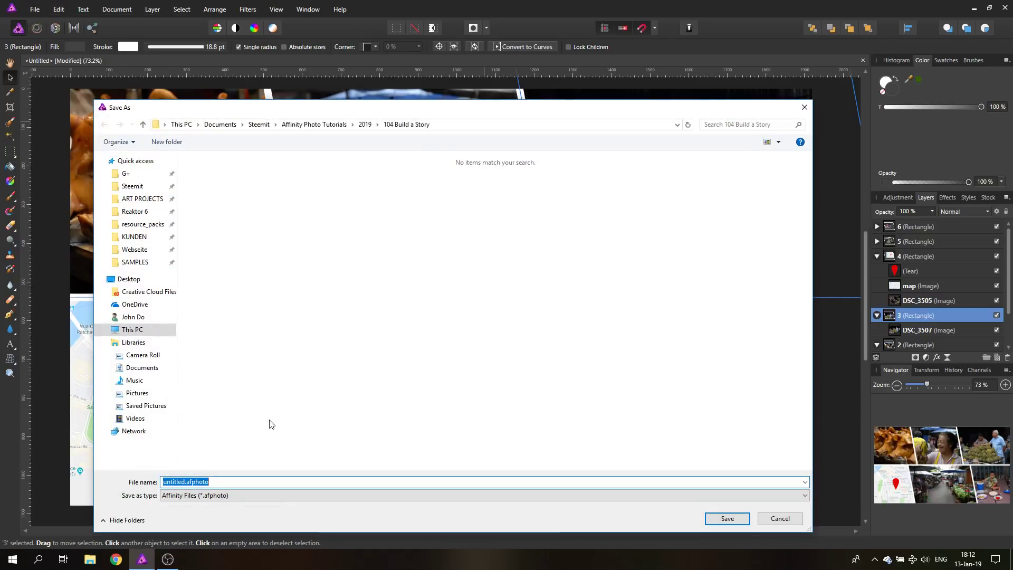
key("Return")
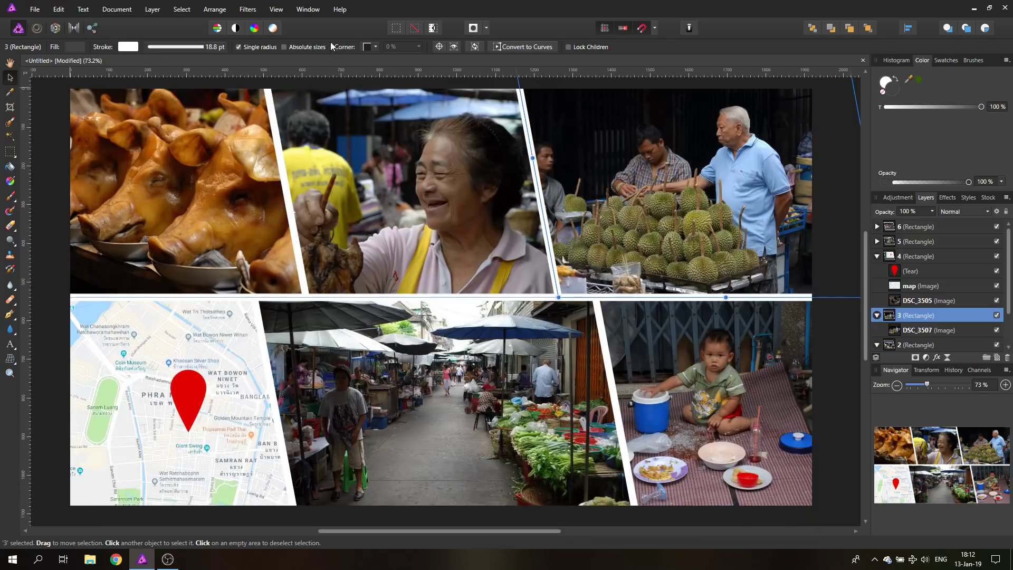
left_click(863, 61)
Step: Create a new blank document with the default settings
left_click(34, 10)
left_click(53, 28)
left_click(559, 406)
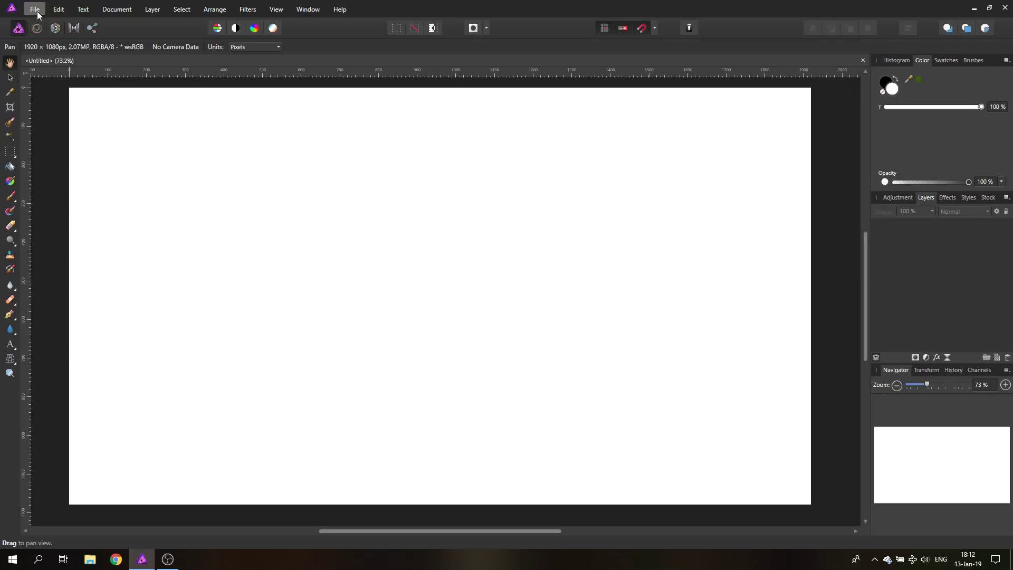
Step: Place _HKG0243.JPG and enlarge it to cover the whole page
left_click(42, 11)
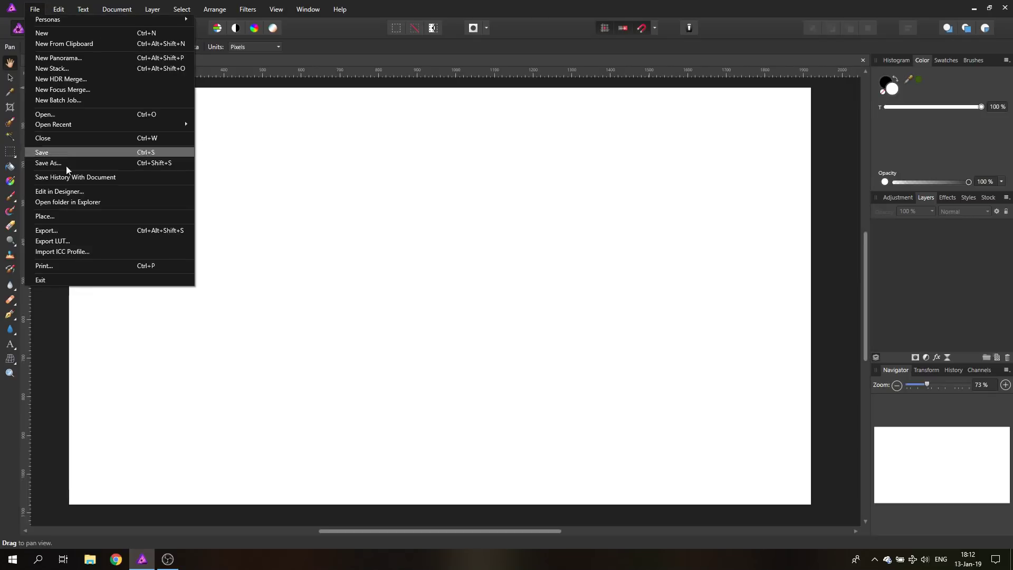
left_click(62, 216)
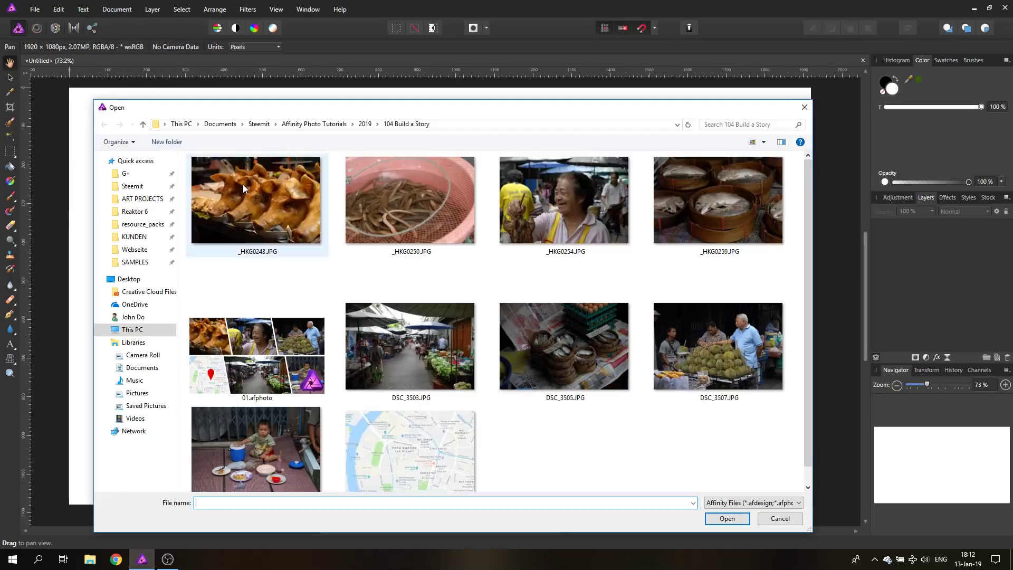
double_click(242, 184)
left_click(206, 186)
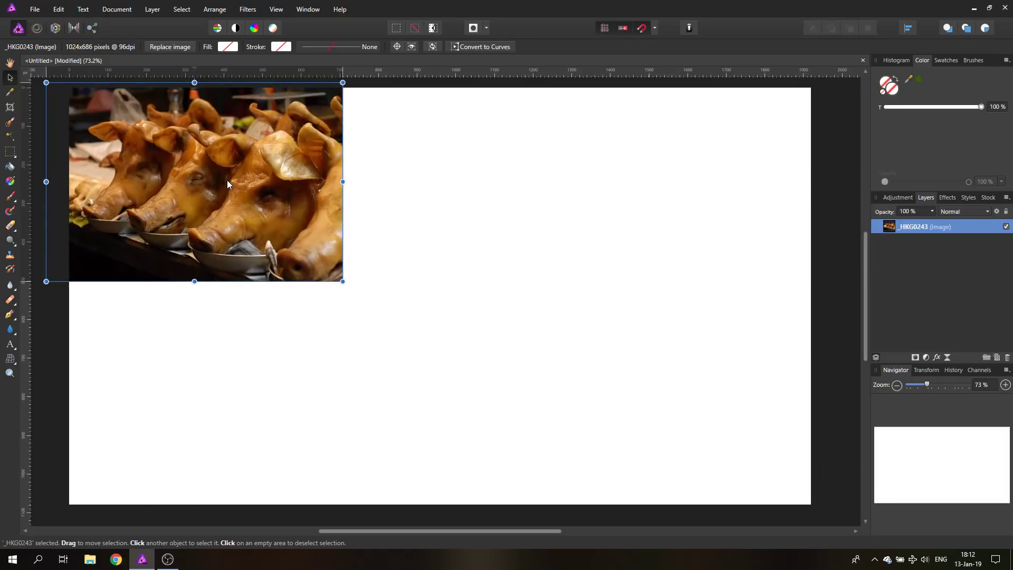
left_click_drag(344, 281, 822, 475)
left_click_drag(619, 394, 627, 369)
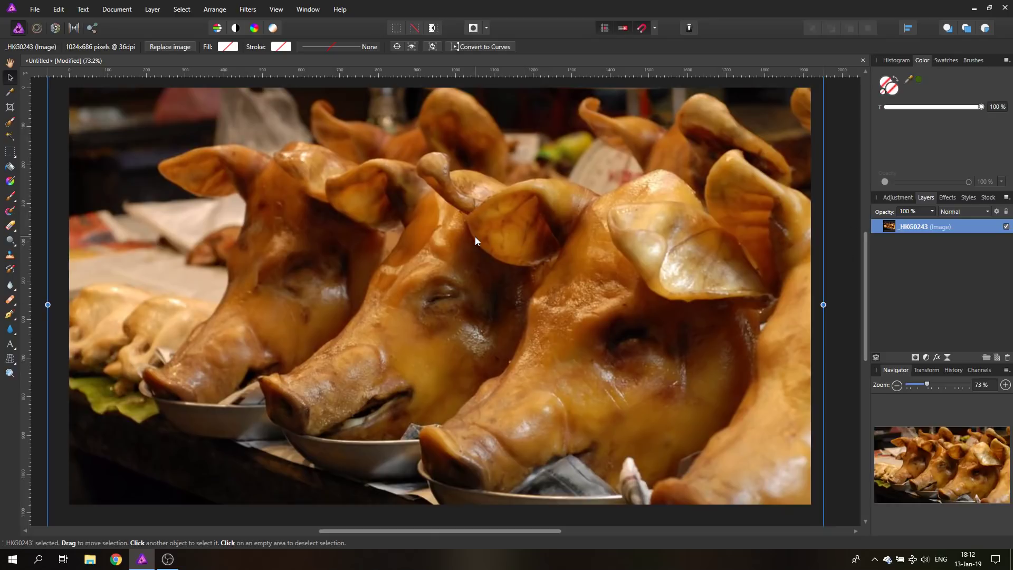
Step: Rasterize the _HKG0243 layer and apply an 18.3 px Gaussian Blur
right_click(891, 230)
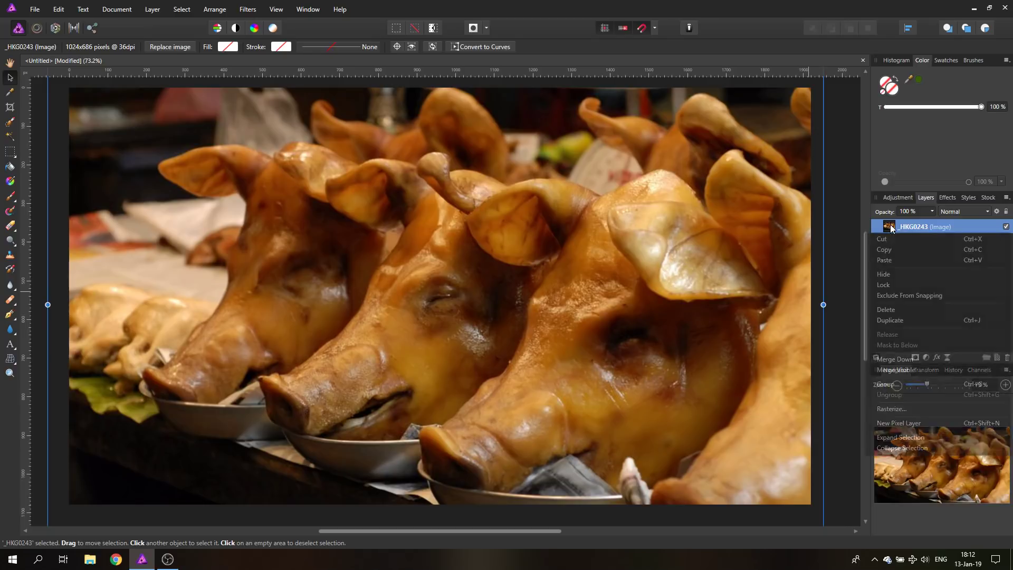
left_click(903, 410)
left_click(248, 13)
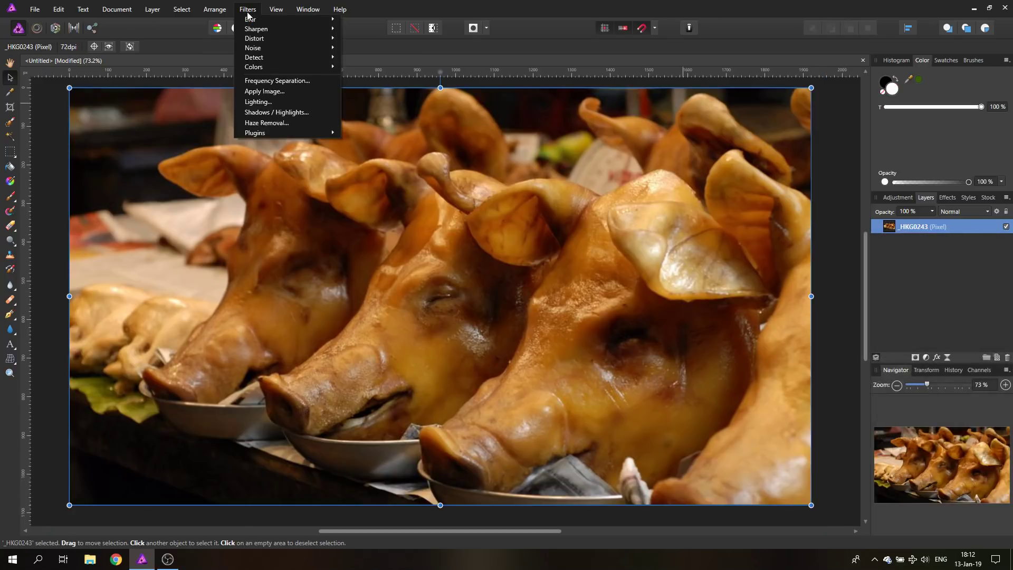
mouse_move(259, 22)
left_click(375, 30)
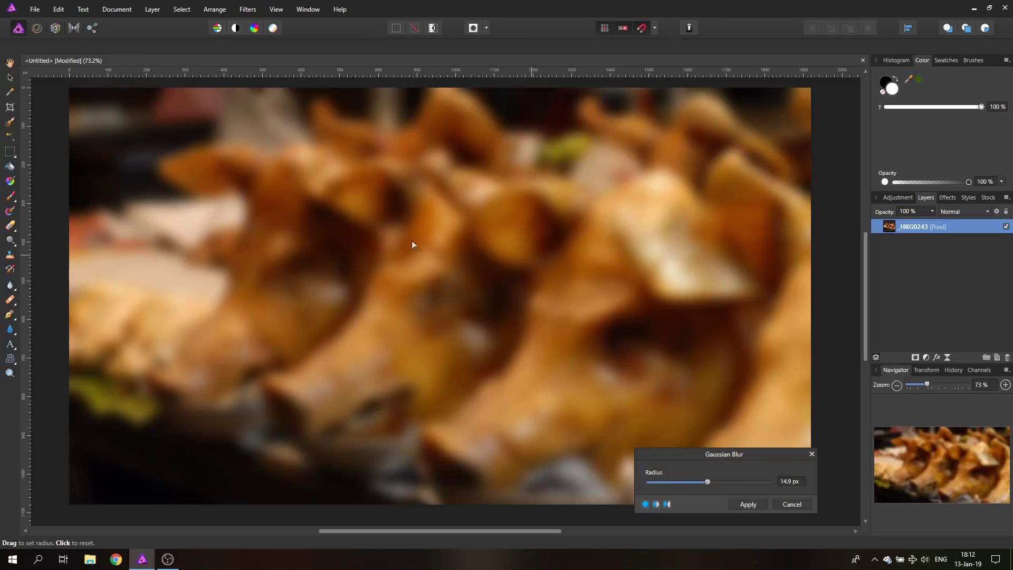
left_click_drag(707, 480, 695, 409)
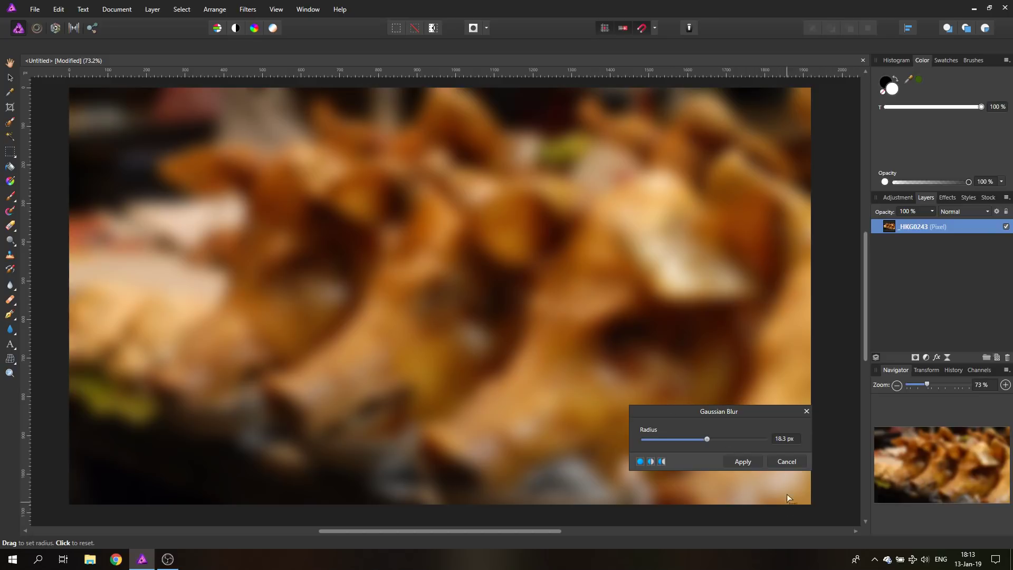
left_click(742, 462)
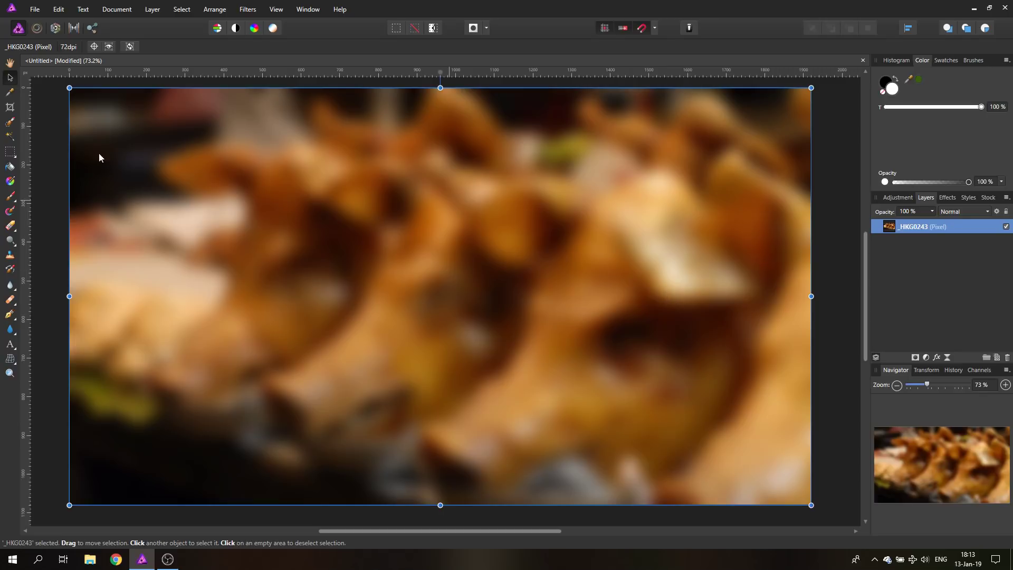
Step: Draw a circle near the page centre and fill it dark grey
left_click(10, 330)
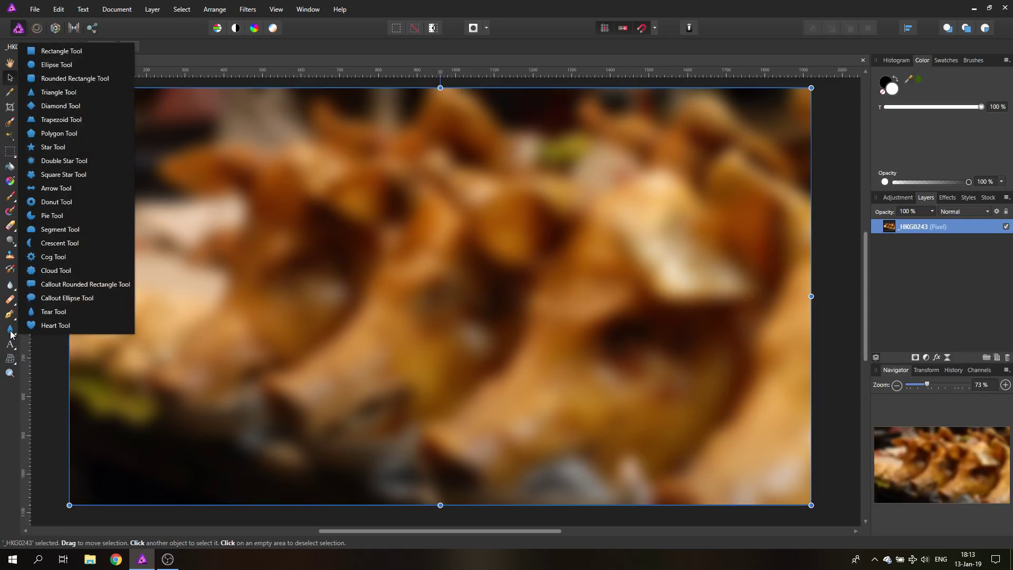
left_click(54, 65)
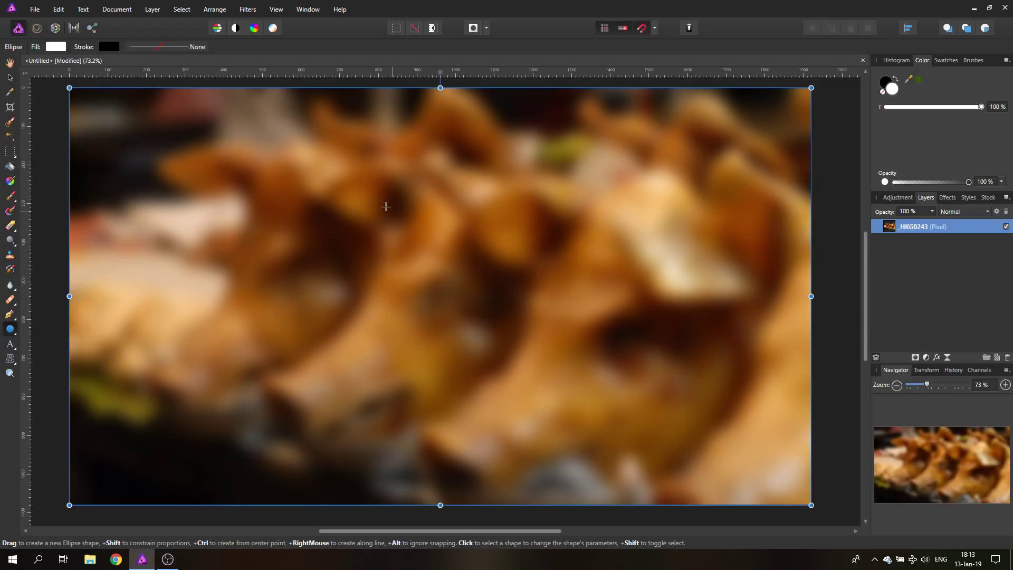
left_click_drag(369, 194, 515, 340)
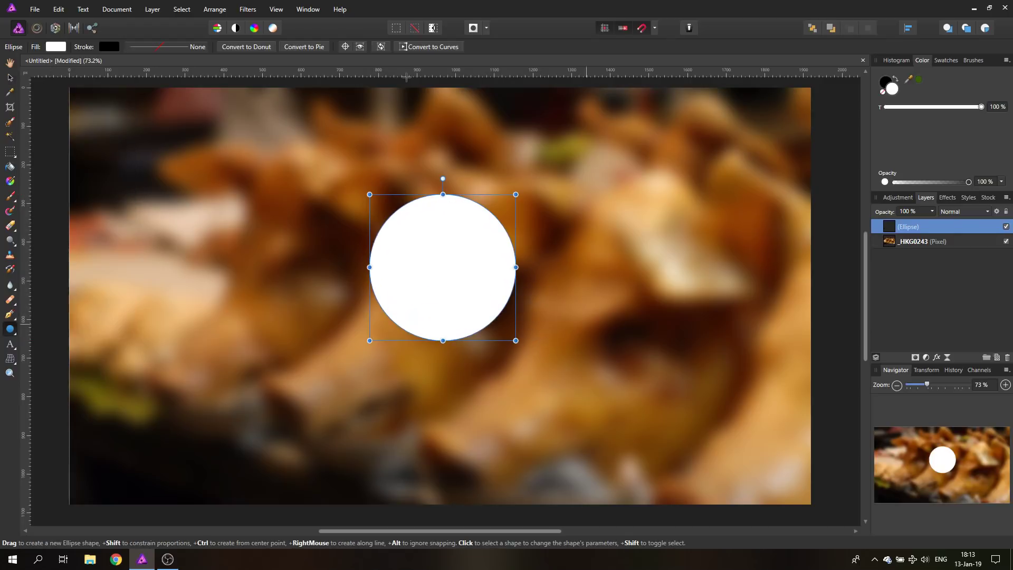
left_click(60, 47)
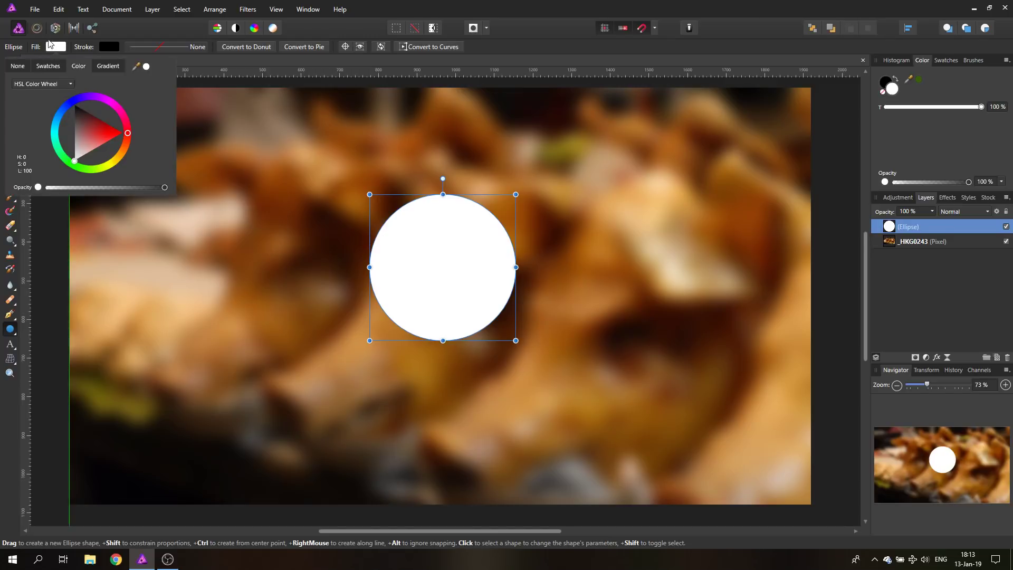
left_click(81, 119)
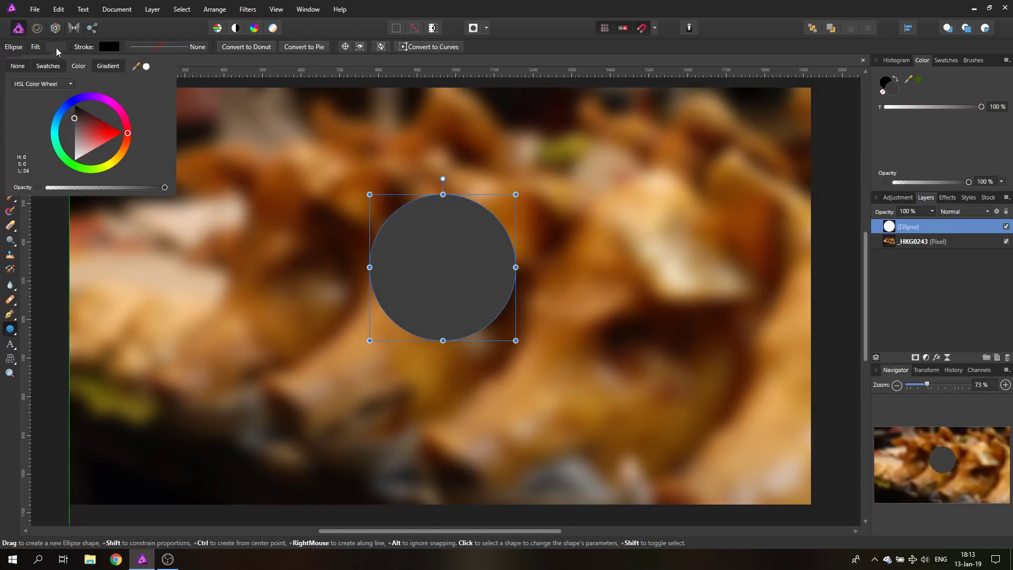
Step: Give the circle a white 17.8 pt outline and enlarge it
left_click(108, 46)
left_click(93, 160)
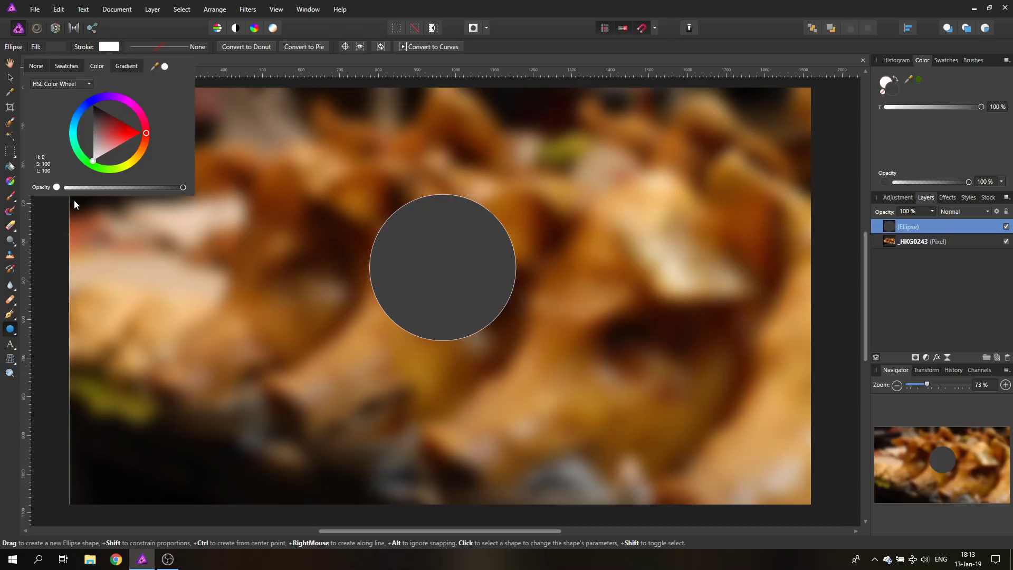
left_click(167, 47)
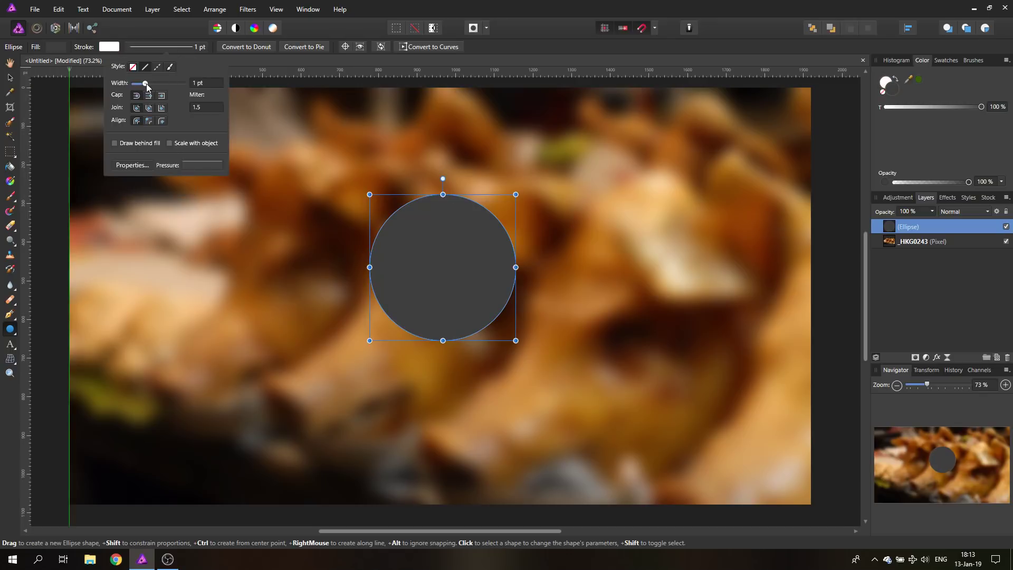
mouse_move(146, 83)
left_mouse_down()
mouse_move(171, 85)
mouse_move(160, 82)
left_mouse_up()
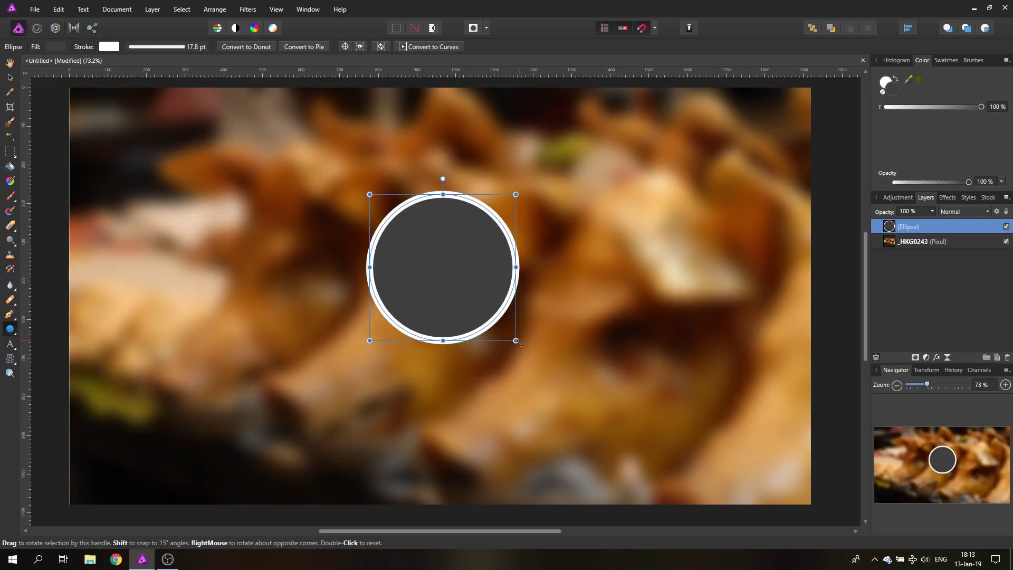
left_click_drag(516, 341, 593, 395)
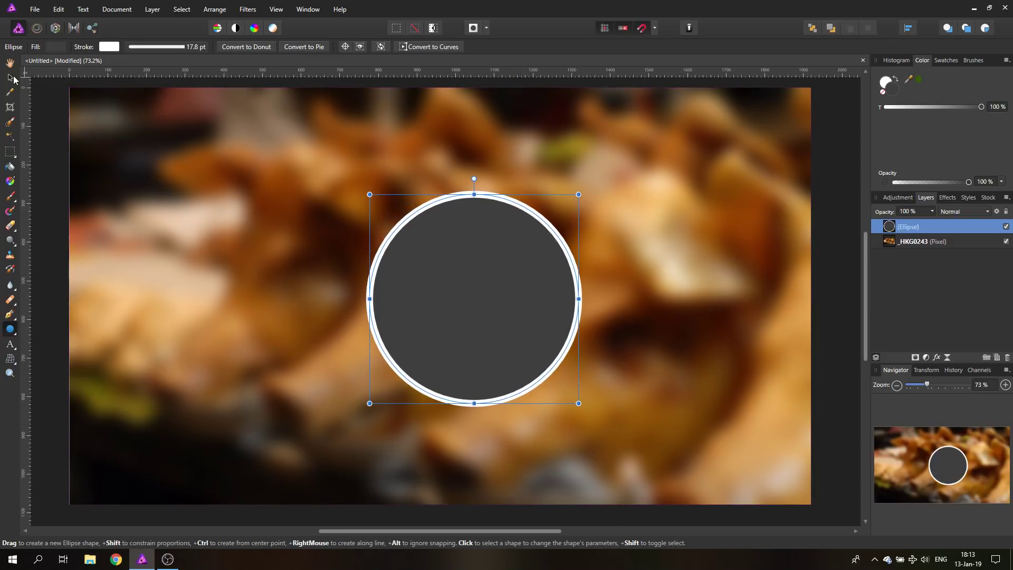
Step: Move a circle to the top, enlarge one to about 825 px off the right edge, and add a bottom copy
left_click(11, 78)
left_click_drag(477, 295, 698, 169)
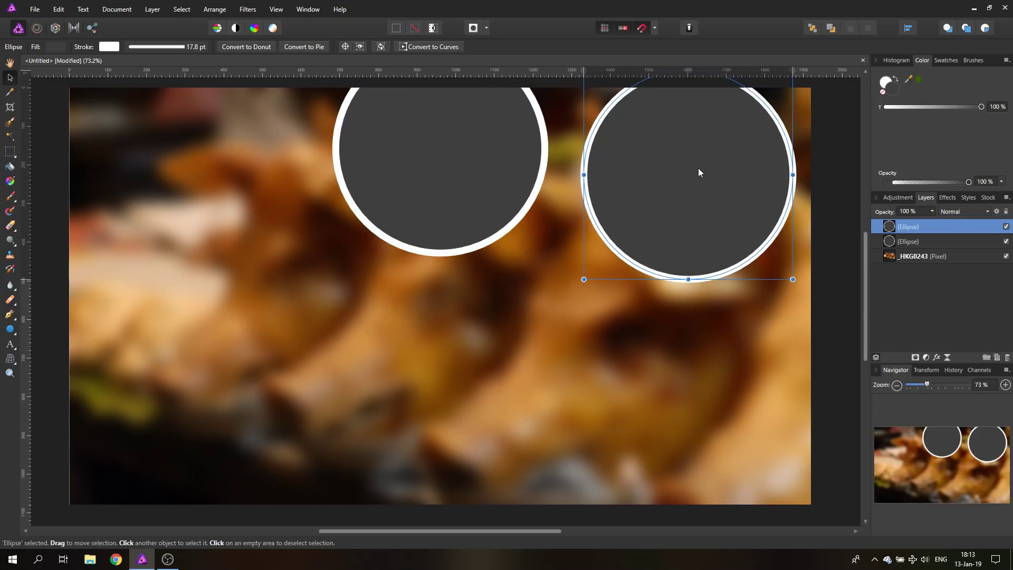
left_click_drag(587, 277, 491, 404)
left_click_drag(623, 258, 730, 223)
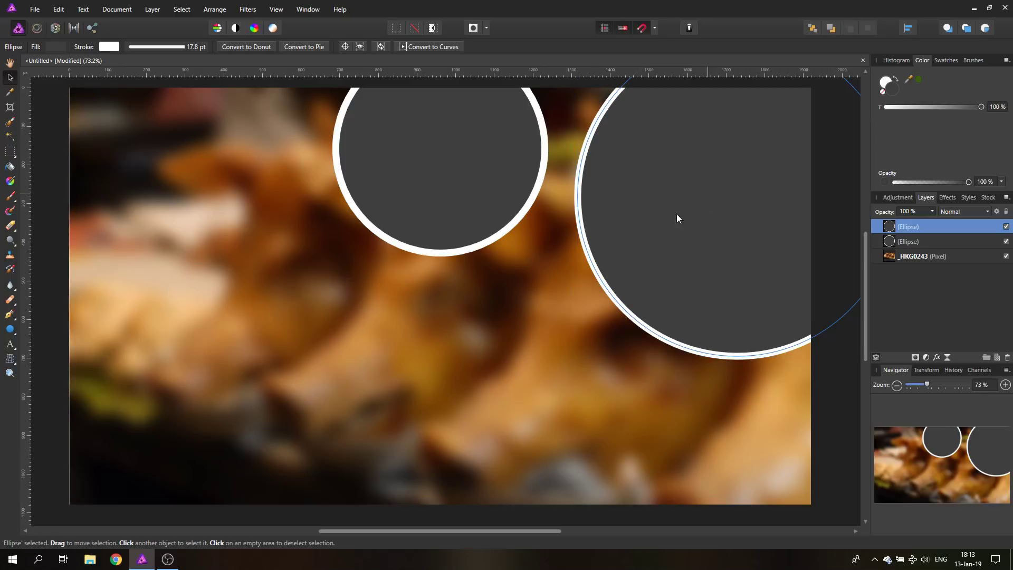
left_click_drag(697, 200, 429, 471)
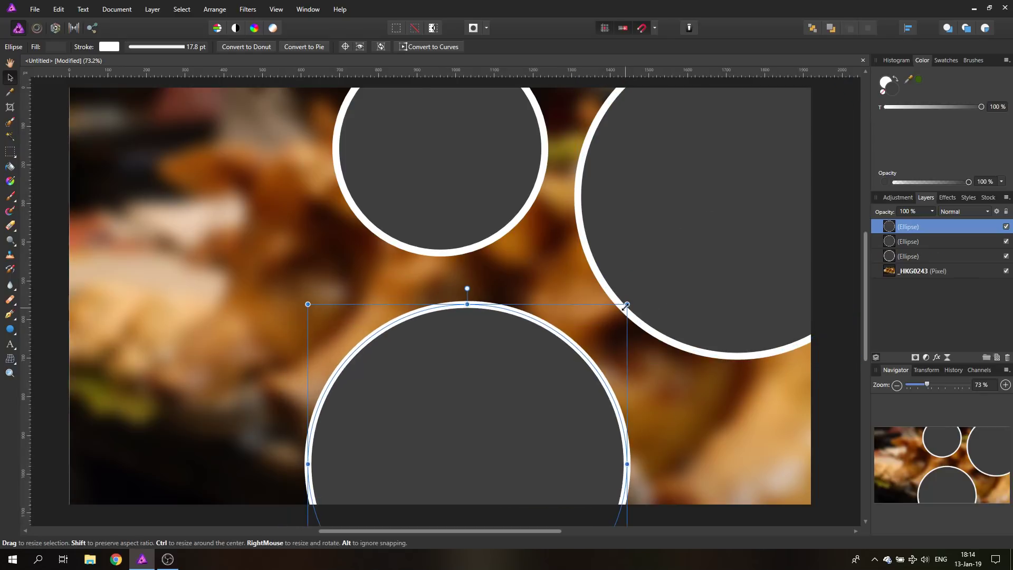
left_click_drag(627, 305, 565, 362)
left_click_drag(479, 421, 267, 324)
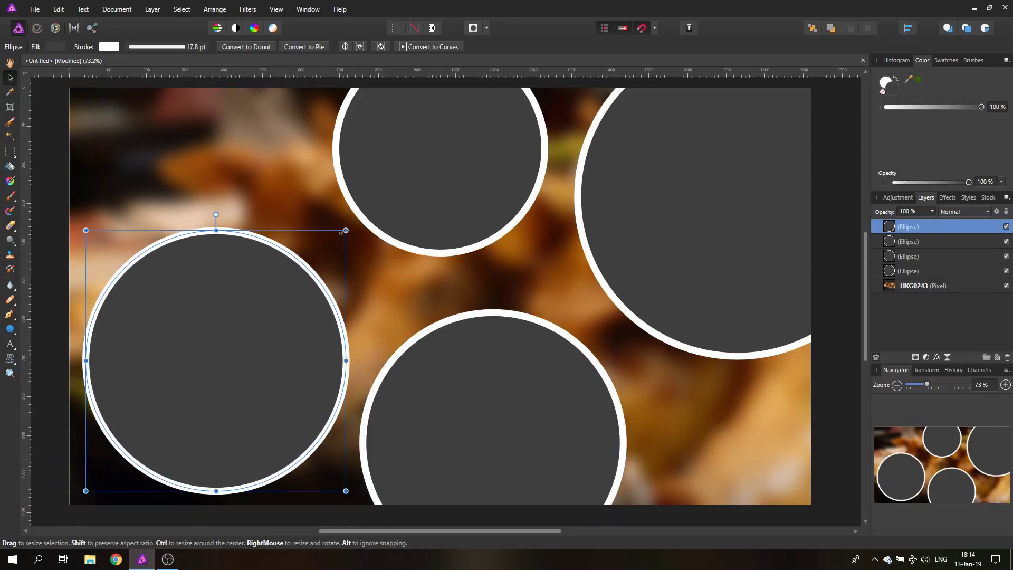
Step: Add a small circle at bottom-left and a larger one at top-left, snapped to guides
left_click_drag(343, 233, 241, 330)
left_click_drag(189, 382, 165, 147)
left_click_drag(231, 244, 340, 362)
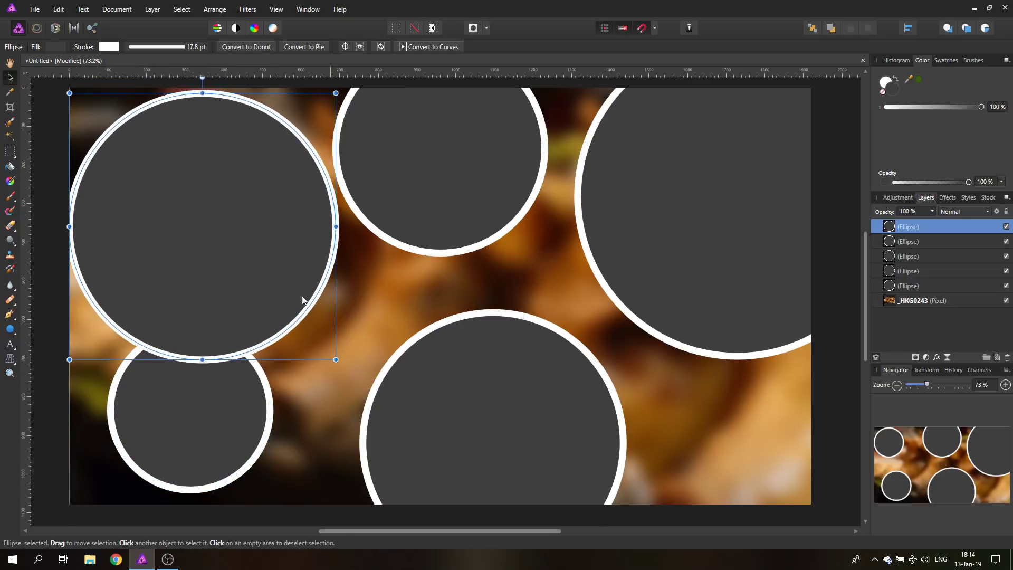
left_click_drag(297, 291, 240, 222)
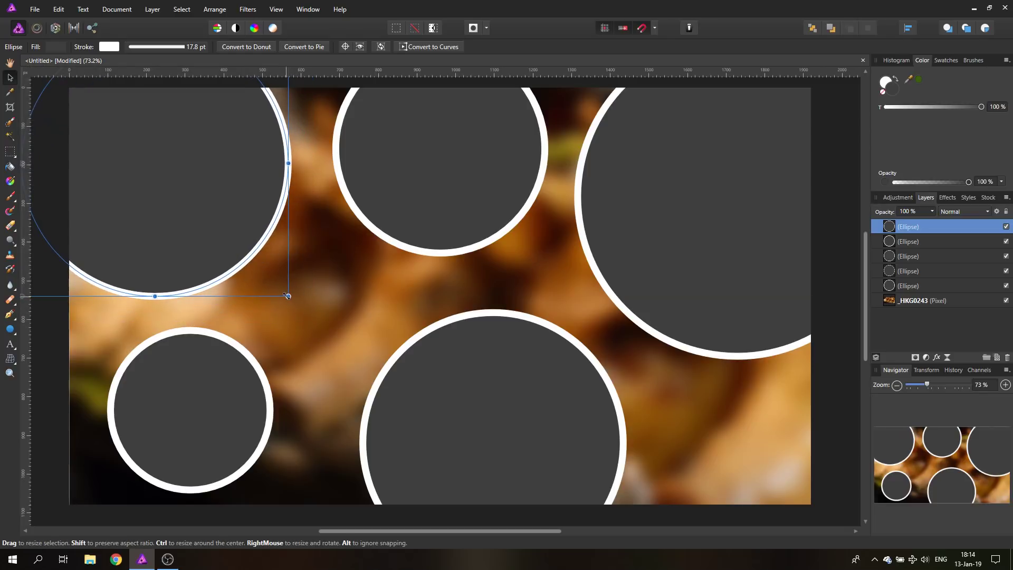
left_click_drag(288, 296, 315, 315)
mouse_move(230, 217)
left_mouse_down()
mouse_move(245, 209)
mouse_move(235, 217)
left_mouse_up()
Step: Place map.png, clip it into the top-centre Ellipse, and move it up inside the circle
left_click(34, 9)
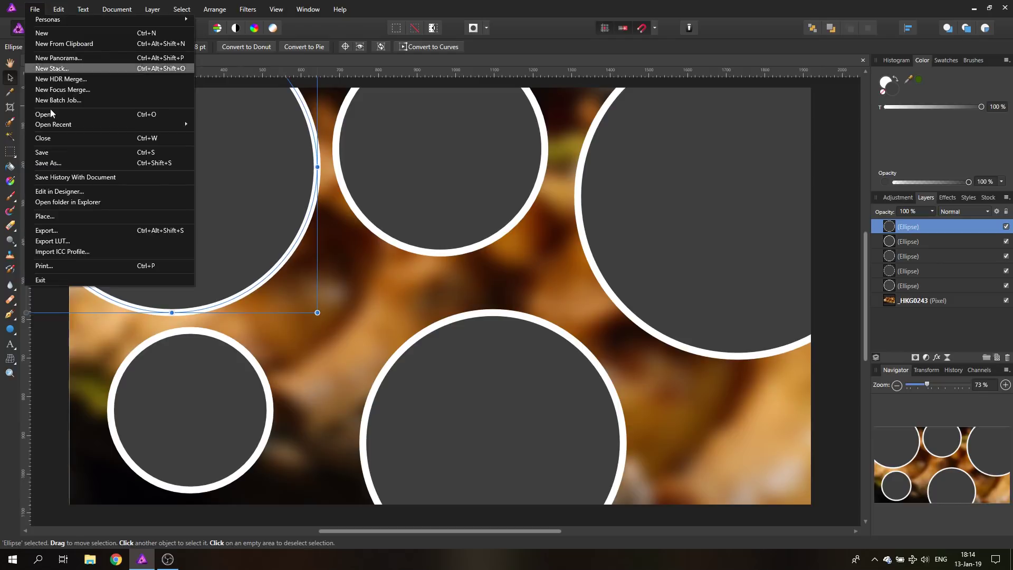
left_click(55, 215)
double_click(402, 389)
left_click(441, 192)
left_click(475, 97)
left_click_drag(915, 225, 921, 302)
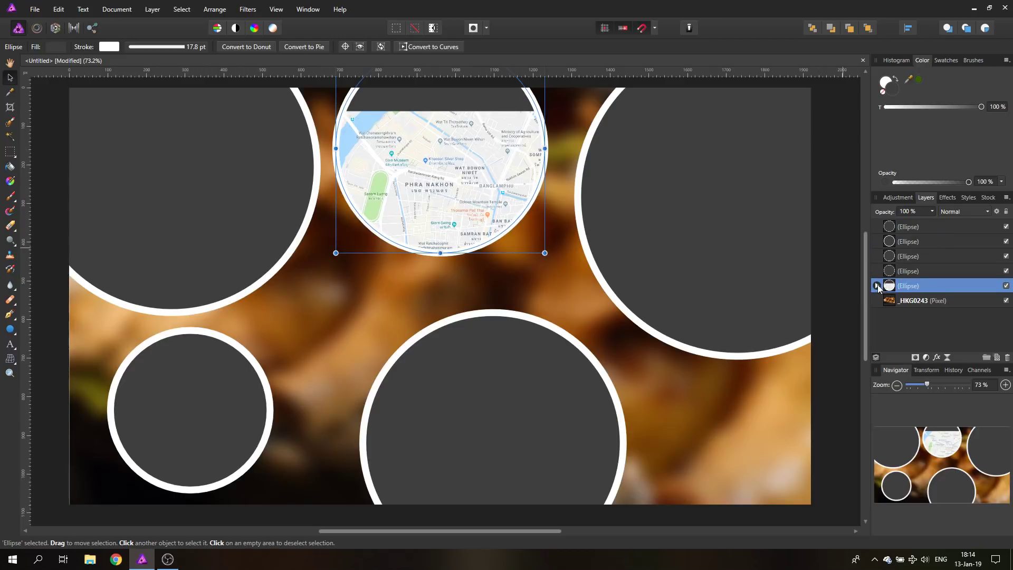
left_click(899, 305)
left_click_drag(430, 204, 426, 155)
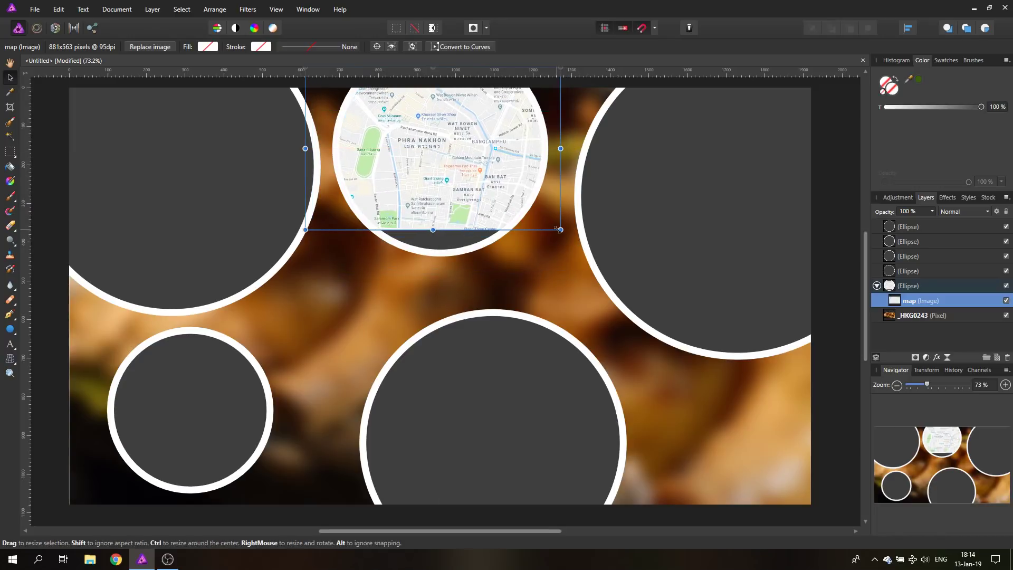
Step: Enlarge the map inside its circle and draw a teardrop on it
left_click_drag(560, 230, 602, 256)
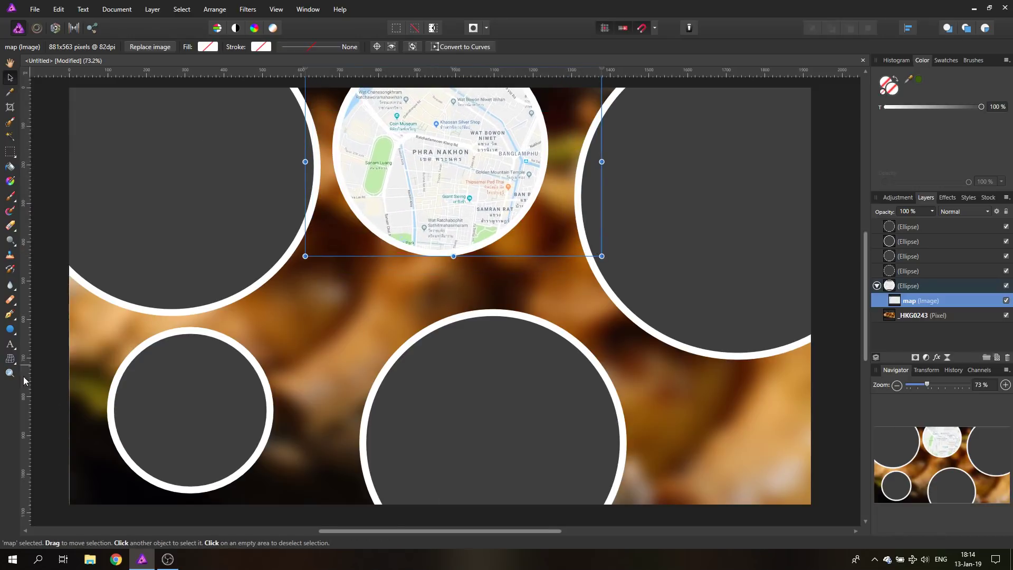
left_click(13, 334)
left_click(43, 315)
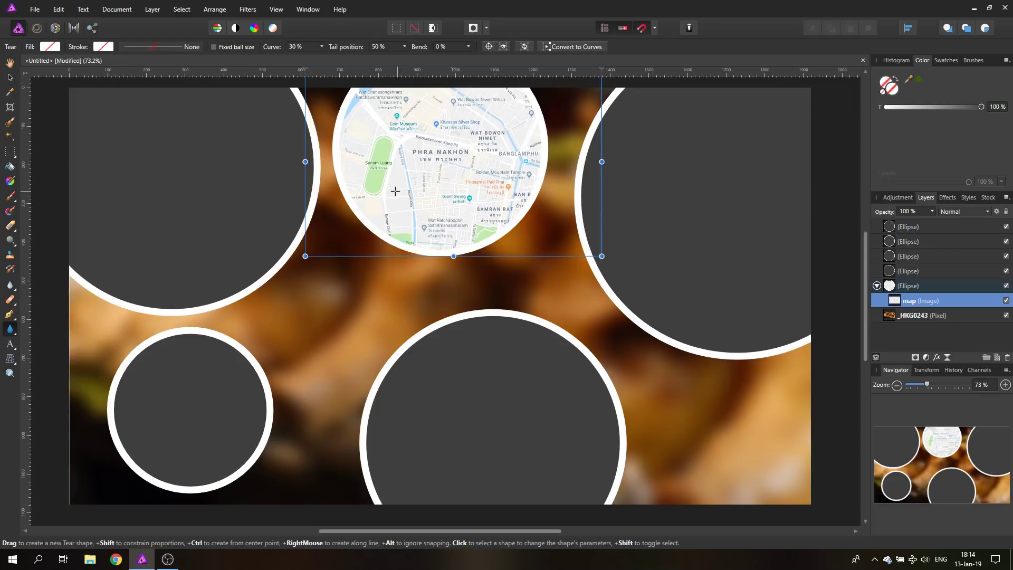
left_click_drag(408, 177, 440, 225)
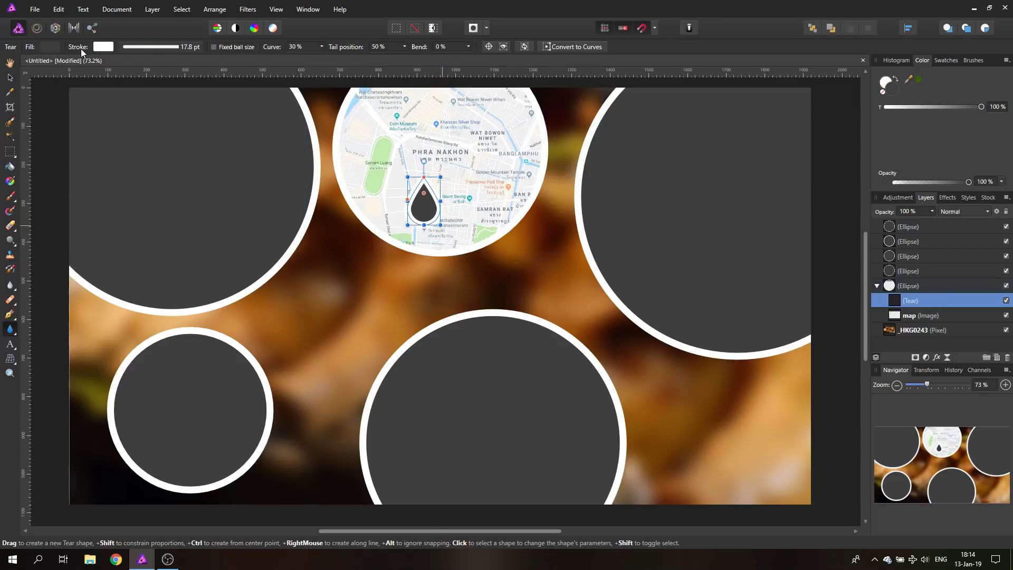
Step: Fill the teardrop dark red with no outline, then rotate it point-down into place
left_click(50, 47)
left_click(96, 133)
left_click(143, 47)
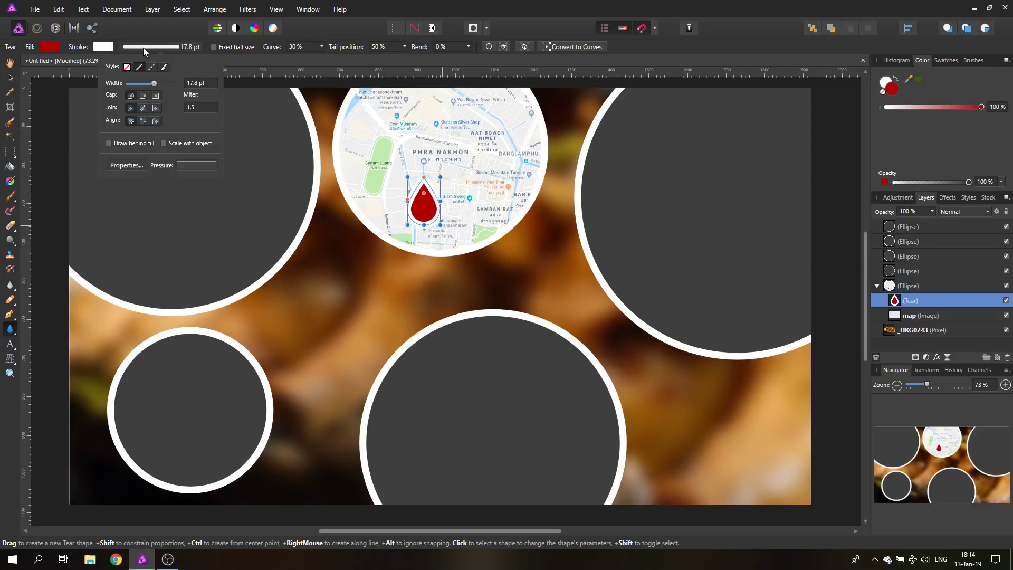
left_click(127, 66)
left_click(10, 78)
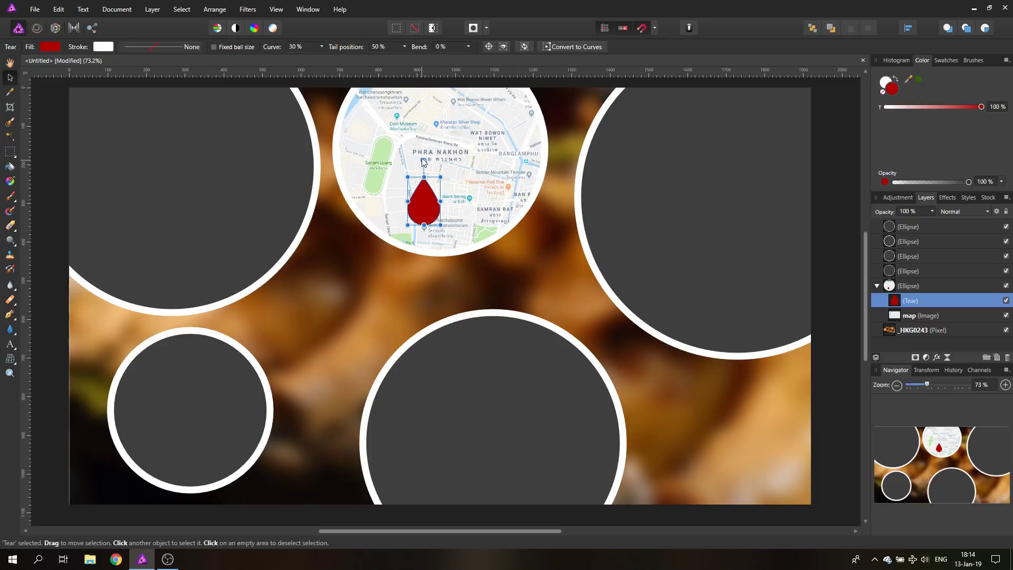
mouse_move(424, 161)
left_mouse_down()
mouse_move(440, 292)
mouse_move(436, 285)
left_mouse_up()
left_click_drag(427, 202, 434, 157)
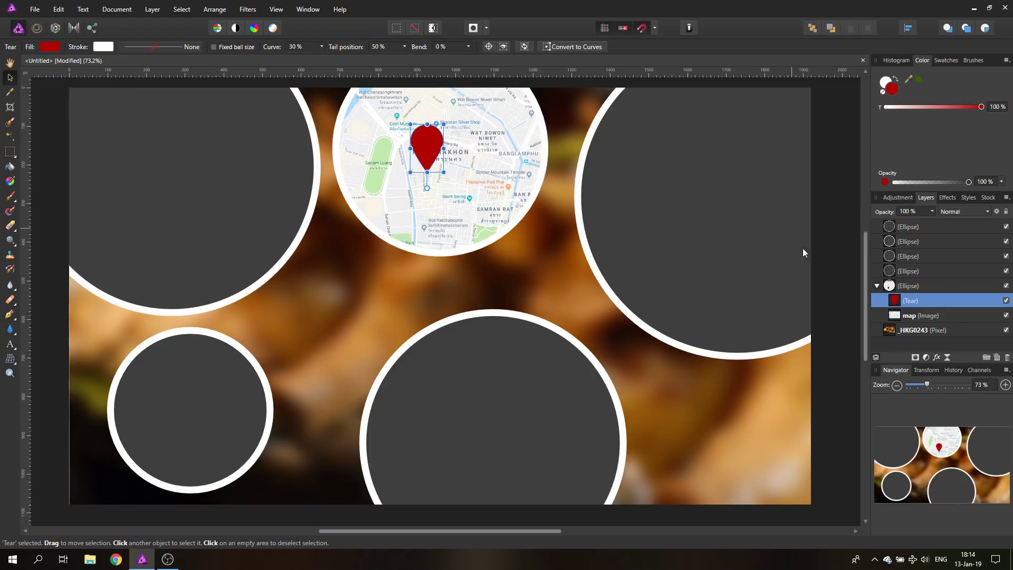
Step: Place the _HKG0259 fish photo onto the canvas
left_click(35, 9)
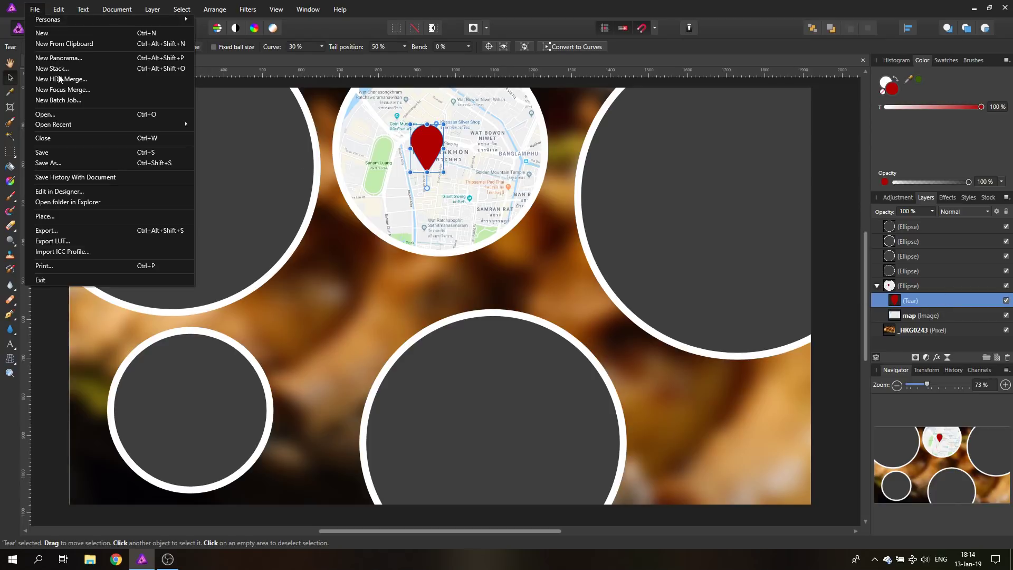
left_click(79, 213)
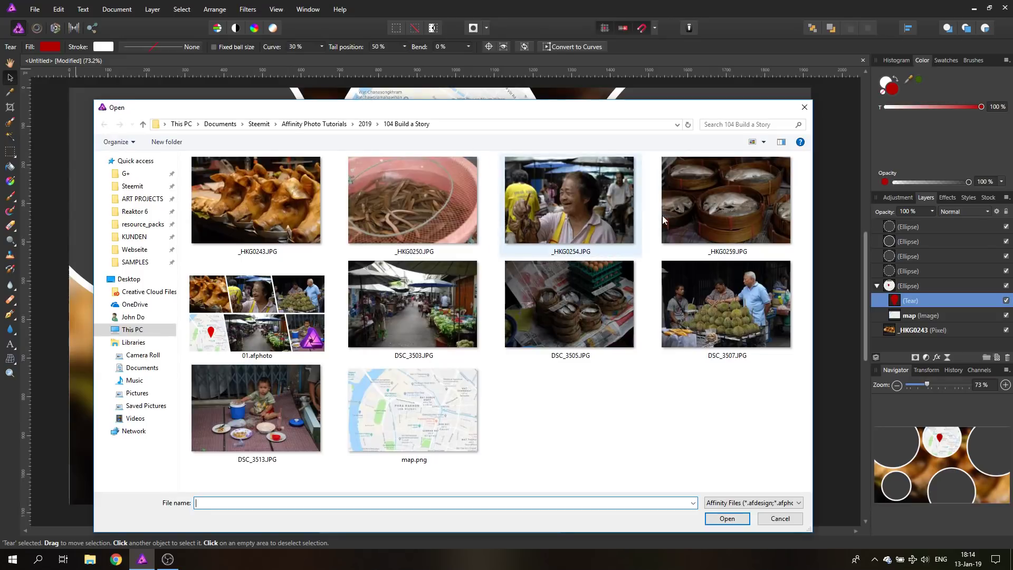
left_click(734, 209)
double_click(733, 207)
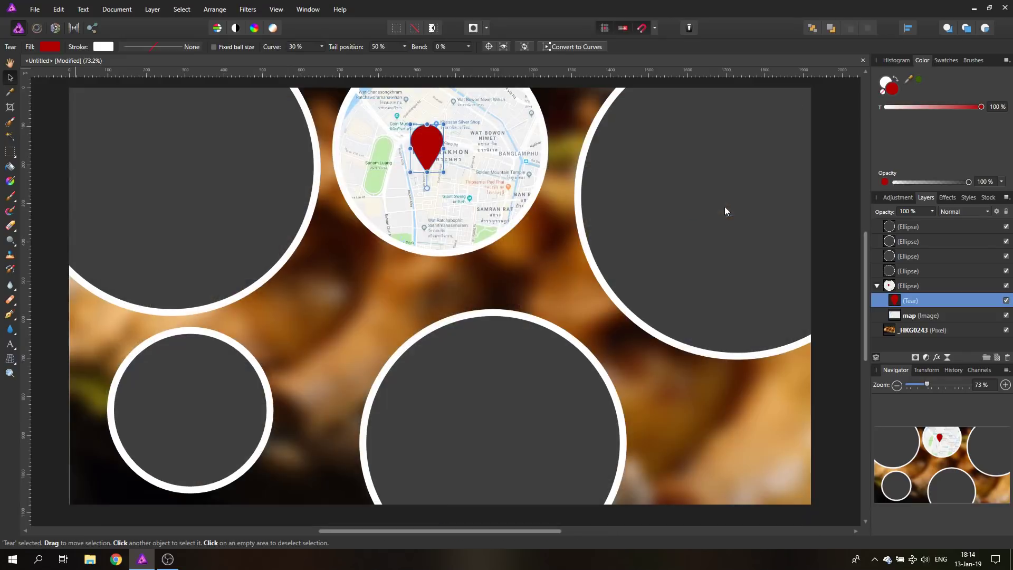
left_click(682, 208)
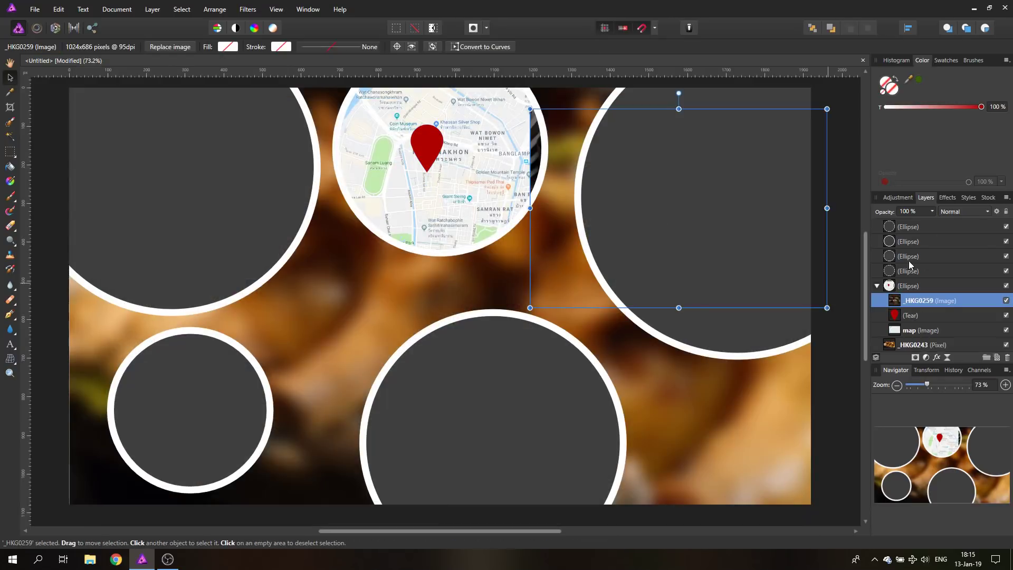
Step: Clip the fish photo into the large right-hand circle, then enlarge it and move it up and right
left_click(701, 97)
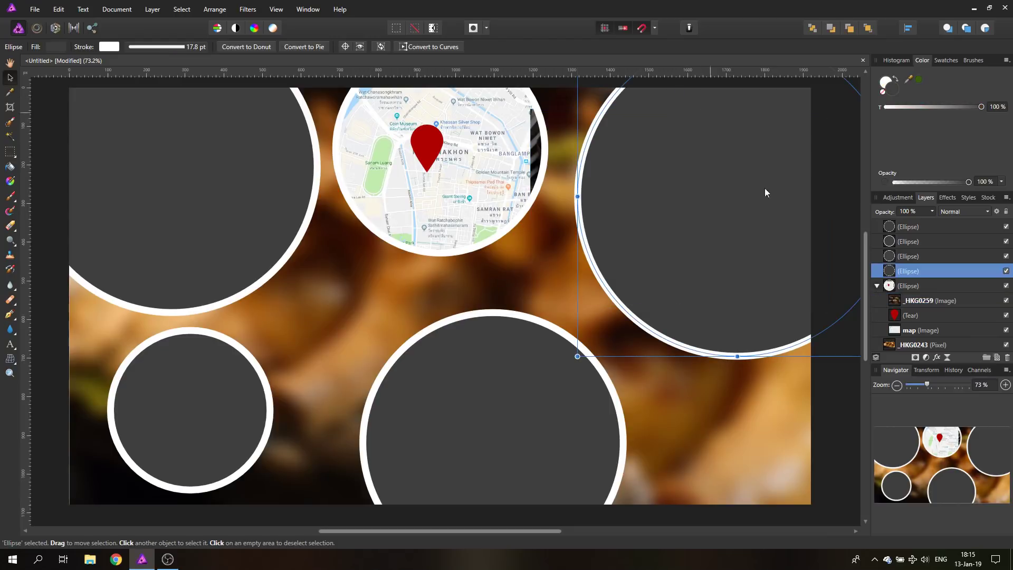
left_click_drag(921, 302, 918, 280)
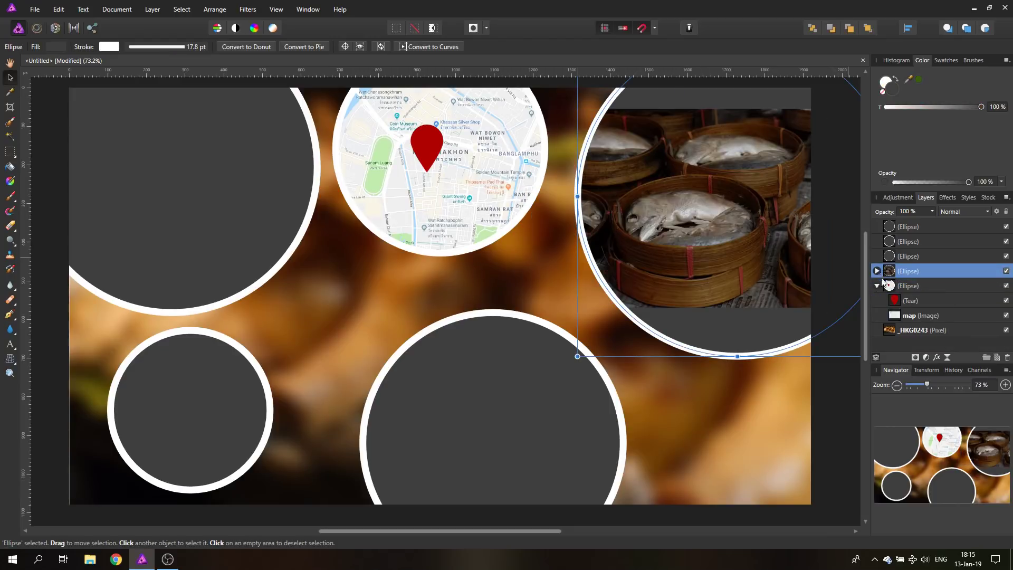
left_click(877, 271)
left_click(894, 287)
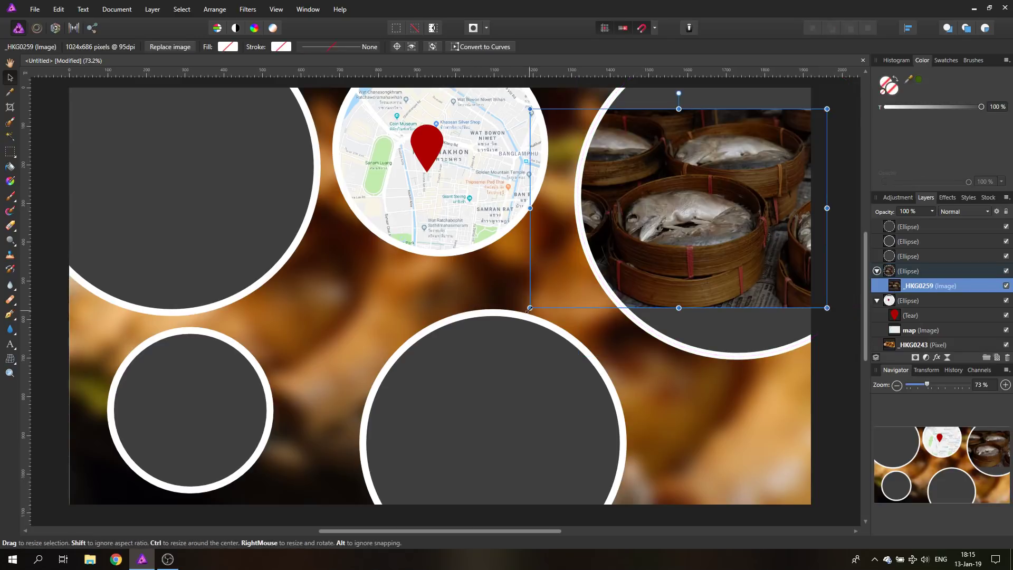
left_click_drag(529, 308, 373, 414)
left_click_drag(559, 376, 708, 318)
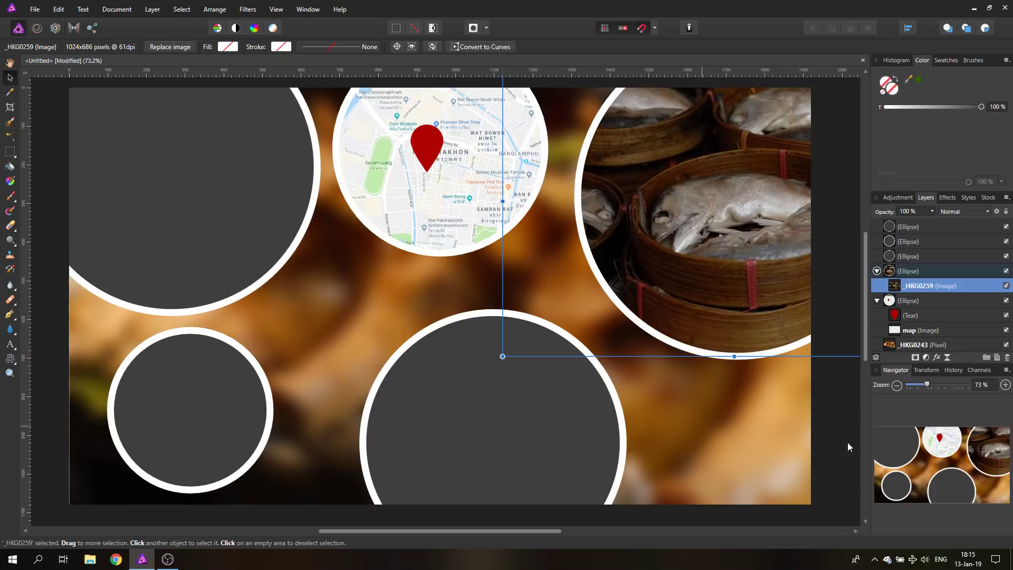
Step: Place the DSC_3503 market street photo, moving it down-right and enlarging it
left_click(896, 256)
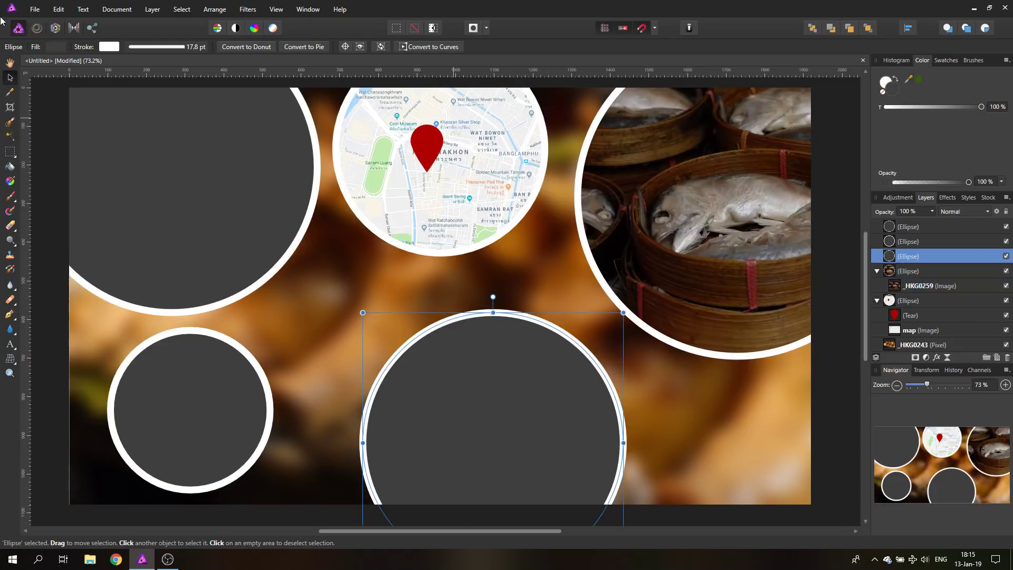
left_click(30, 13)
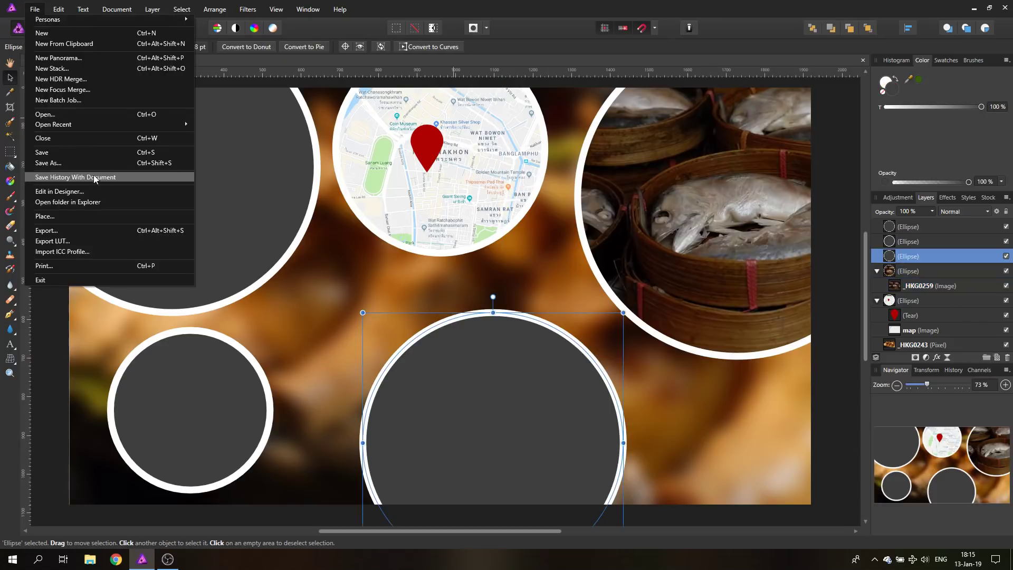
left_click(66, 220)
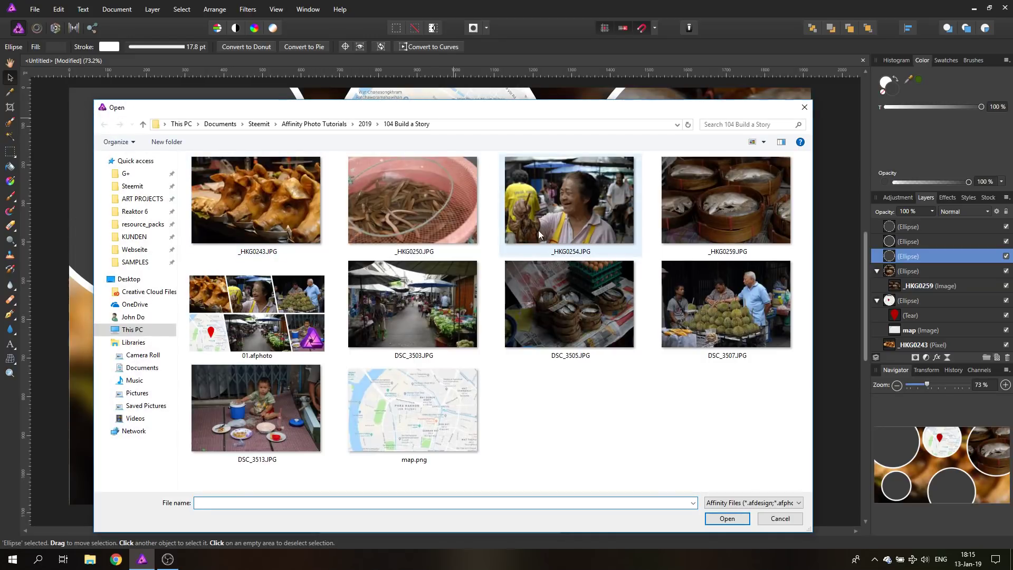
double_click(403, 309)
left_click(464, 362)
left_click_drag(495, 397, 522, 455)
left_click_drag(640, 320, 676, 296)
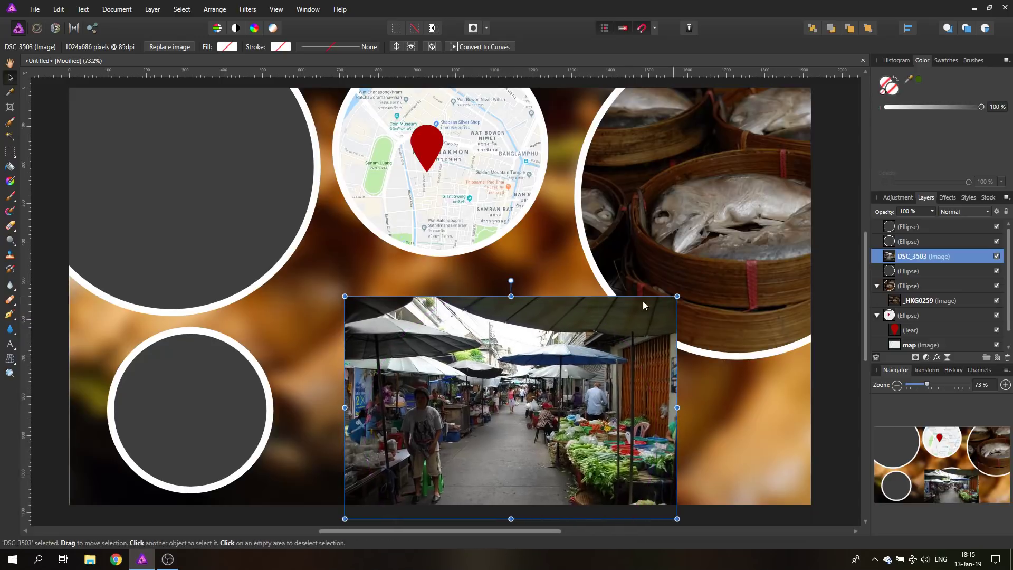
Step: Clip the market photo into the lower middle circle, resizing it and shifting it slightly left
left_click(921, 270)
left_click_drag(914, 257, 923, 275)
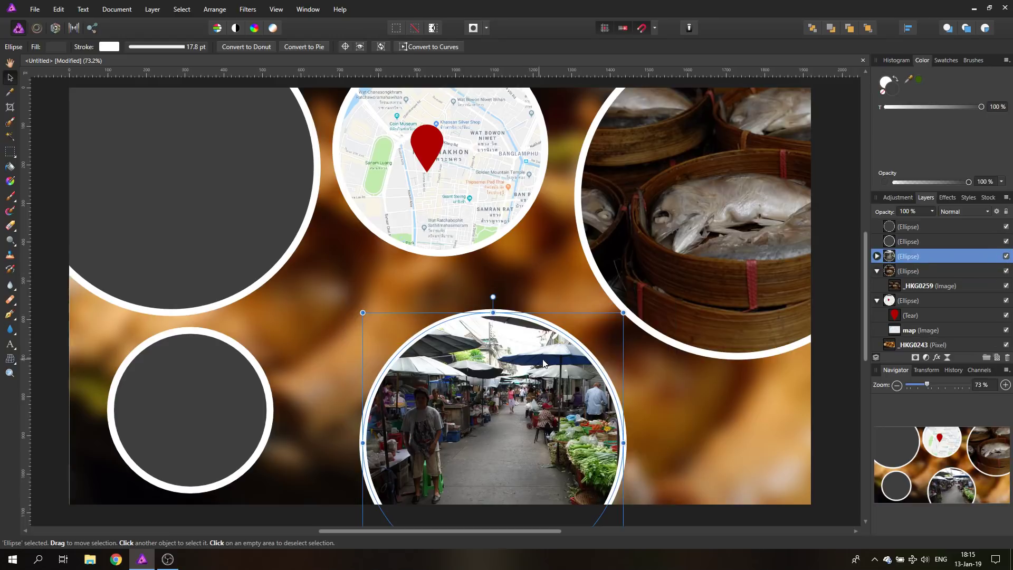
left_click(877, 256)
left_click(918, 271)
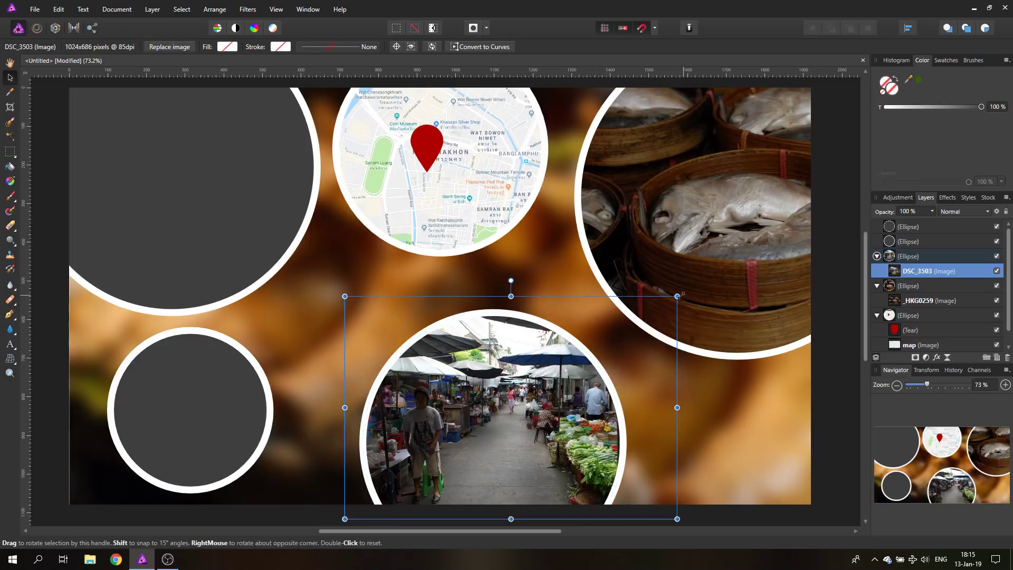
left_click_drag(673, 288, 705, 277)
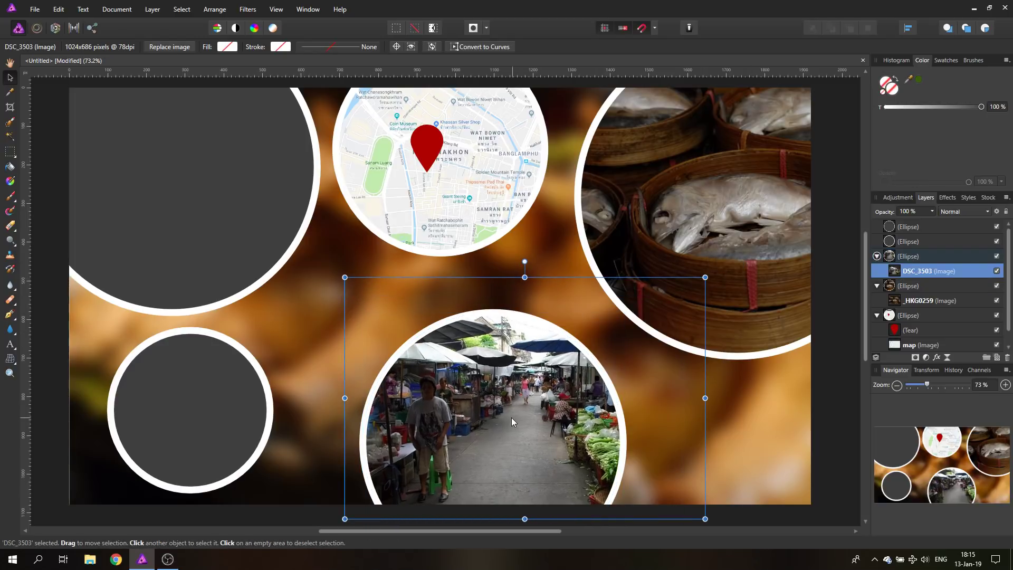
left_click_drag(511, 416, 507, 417)
Step: Place the _HKG0250 eel photo and move it over the top-left circle
left_click(220, 180)
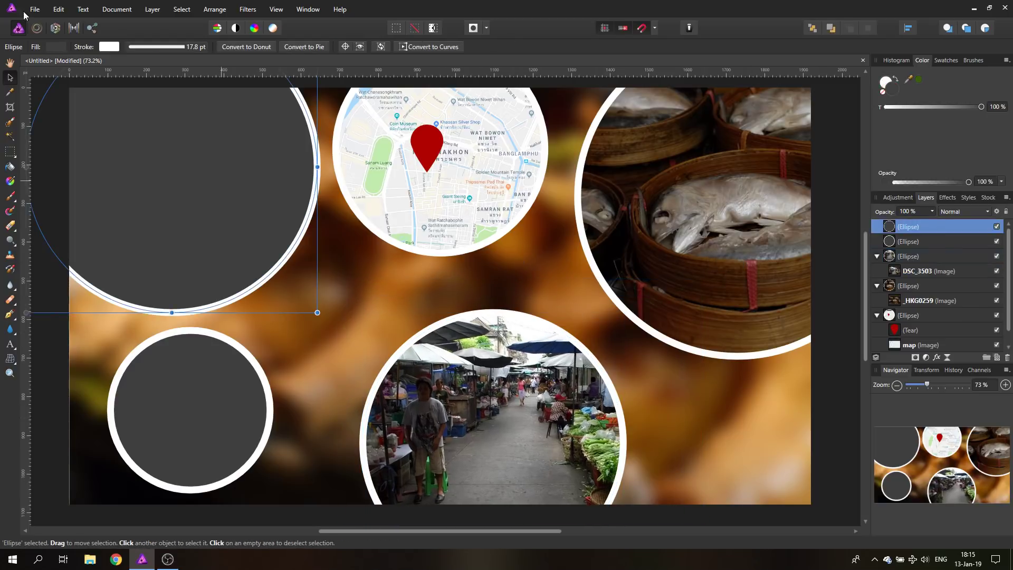
left_click(34, 9)
left_click(58, 218)
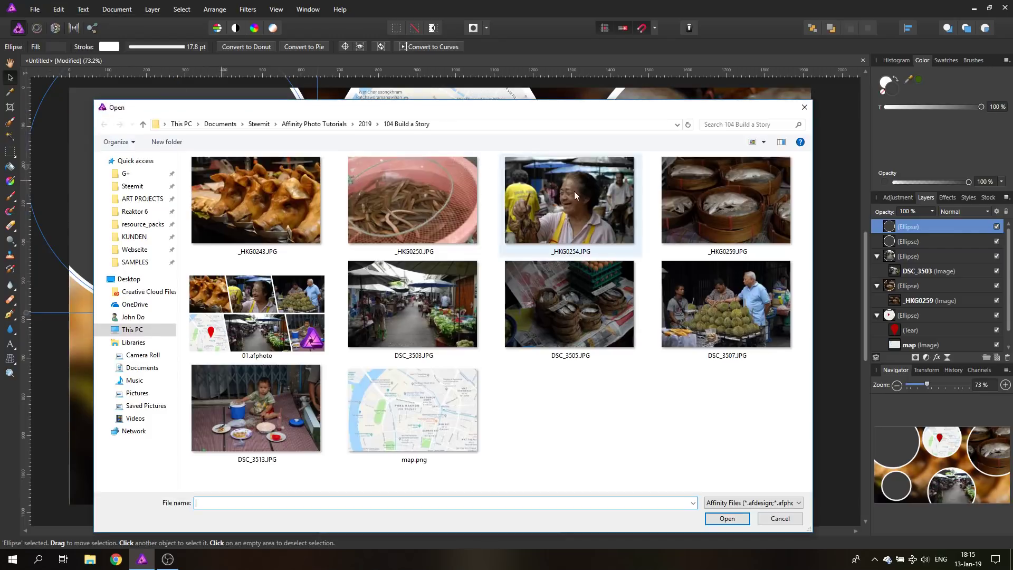
double_click(419, 188)
left_click(286, 175)
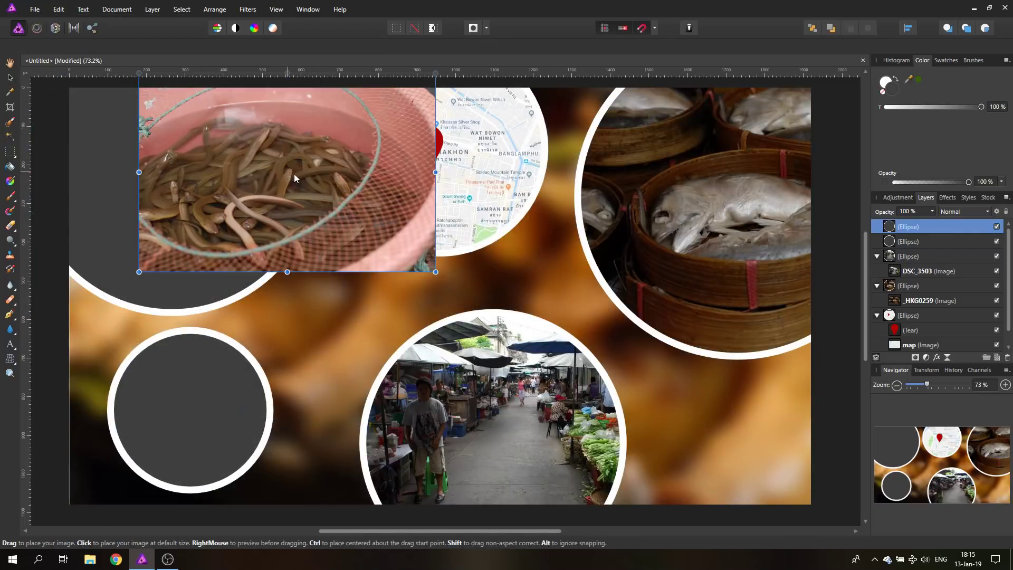
left_click_drag(294, 174, 214, 151)
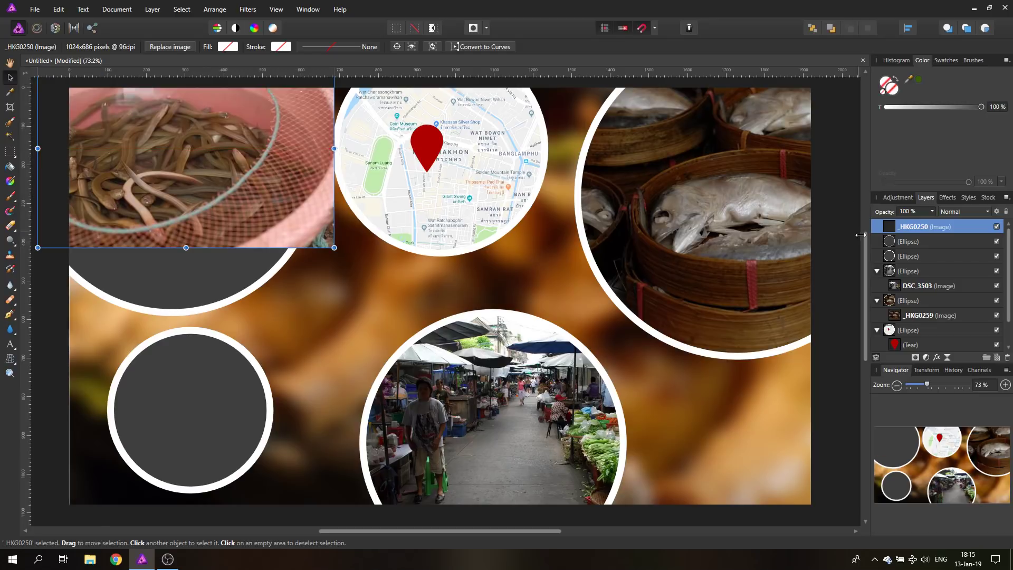
Step: Clip the eel photo into the top-left circle and enlarge it to cover the circle
left_click(890, 242)
left_click_drag(918, 228, 910, 243)
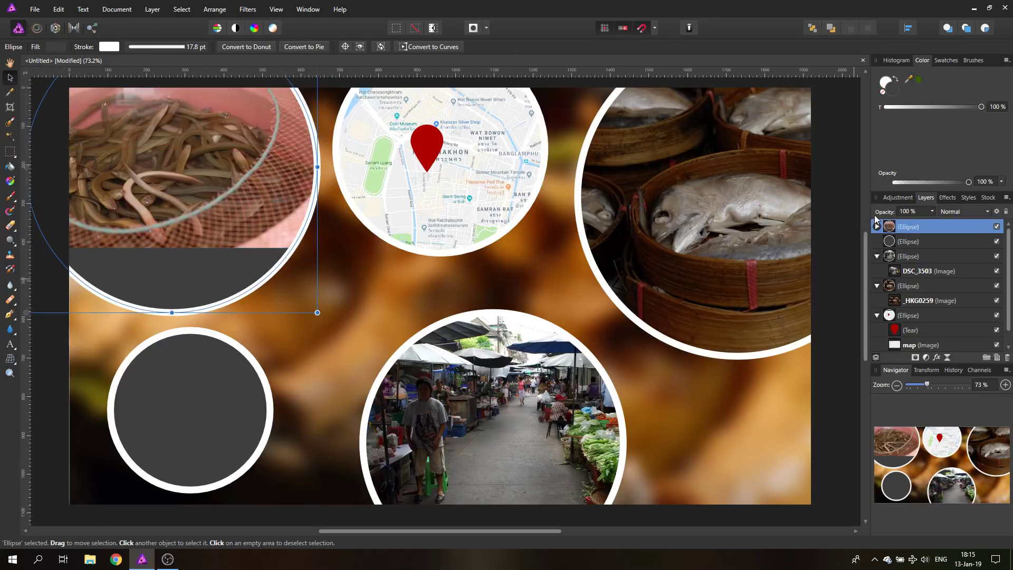
left_click(876, 227)
left_click(929, 242)
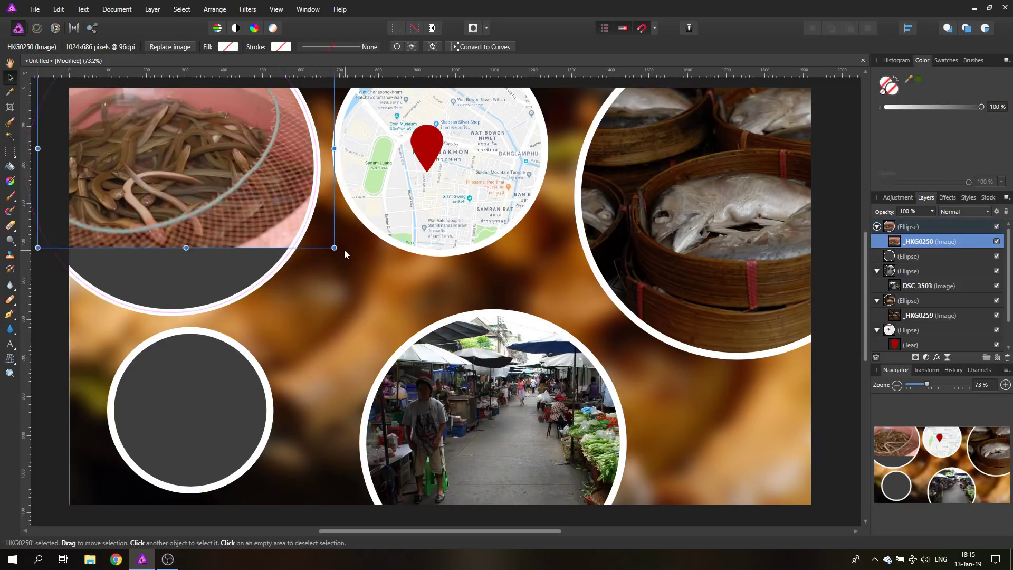
left_click_drag(335, 247, 435, 304)
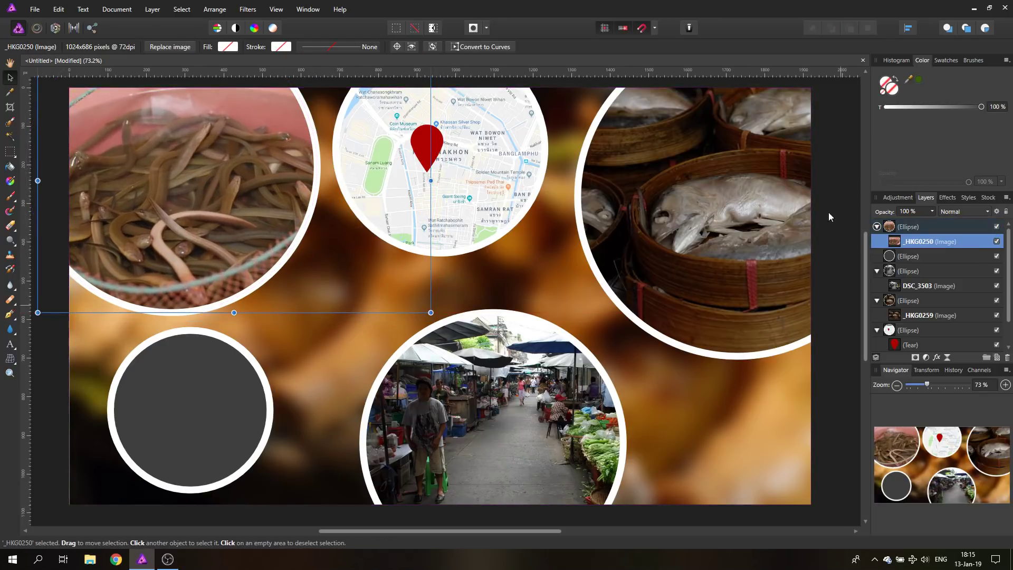
left_click(34, 9)
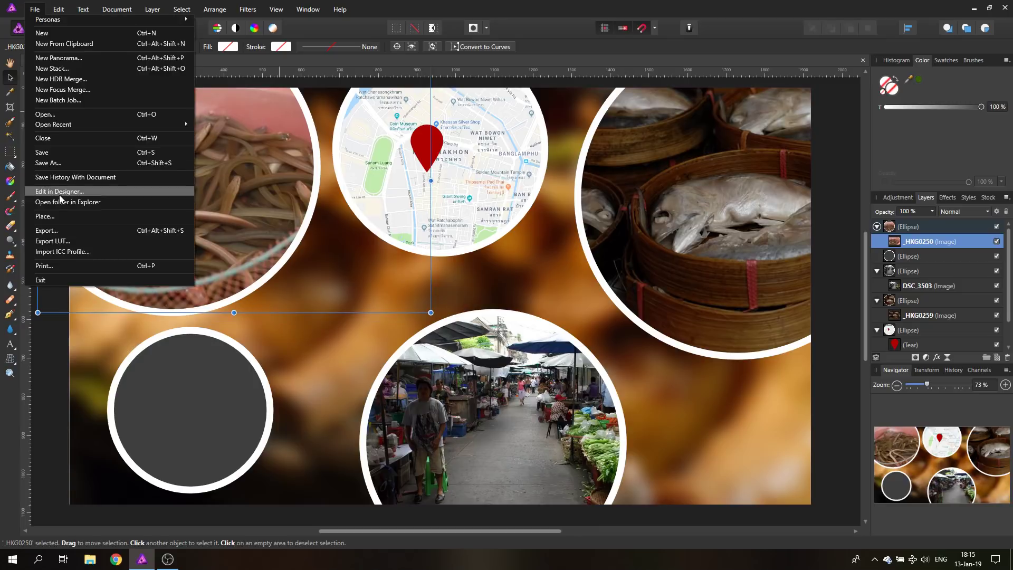
Step: Place the _HKG0254 woman photo and move it over the lower-left circle
left_click(60, 216)
double_click(589, 197)
left_click(295, 336)
left_click_drag(311, 335, 254, 376)
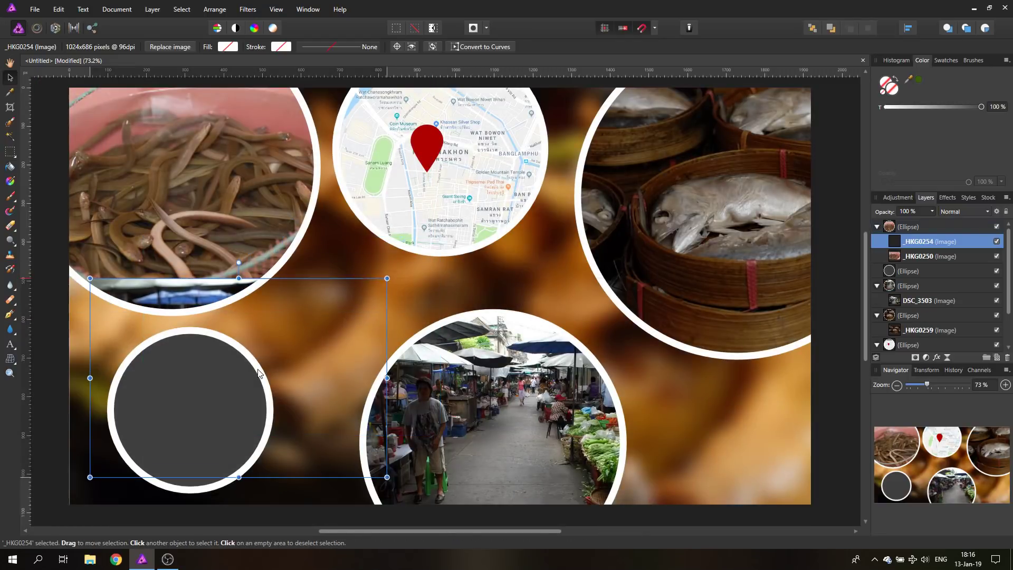
Step: Clip the woman photo into the lower-left circle, shrinking it and nudging it right
left_click_drag(927, 242, 926, 271)
left_click_drag(200, 389, 214, 401)
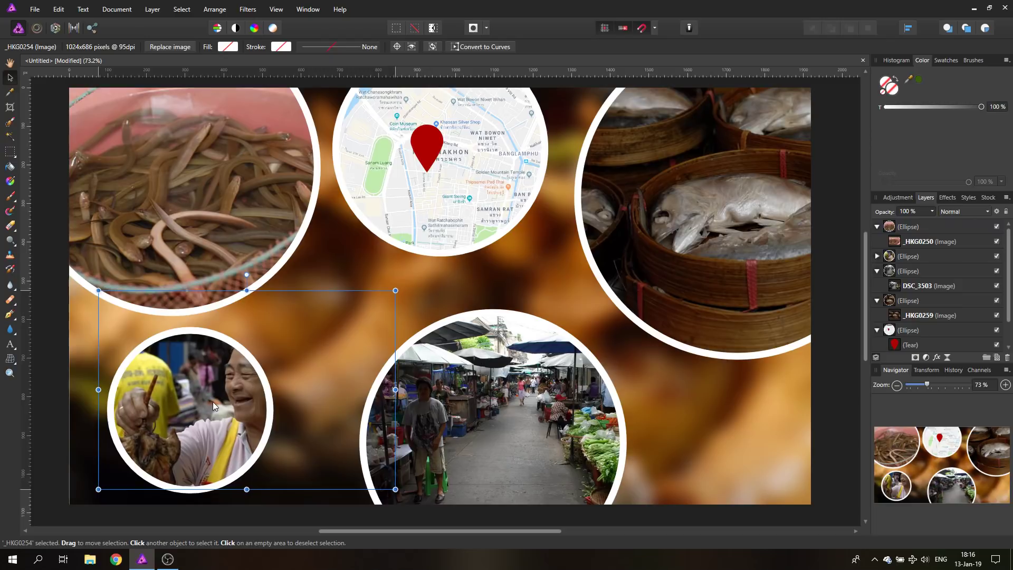
left_click_drag(397, 290, 334, 319)
left_click_drag(191, 352, 203, 359)
Step: Scale up the lower-left woman circle, move it toward the market circle, and nudge the map circle right
left_click(45, 248)
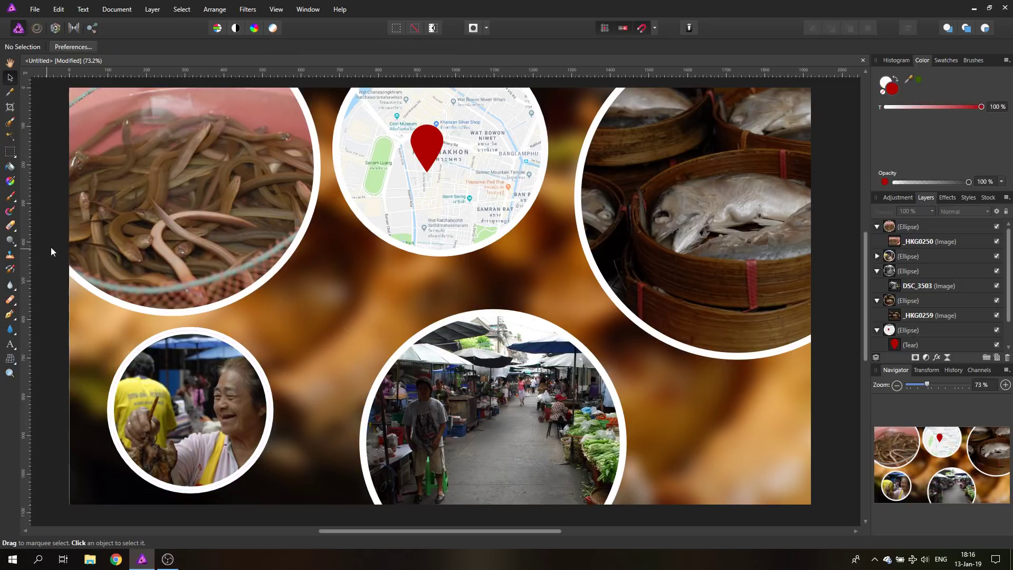
left_click(895, 258)
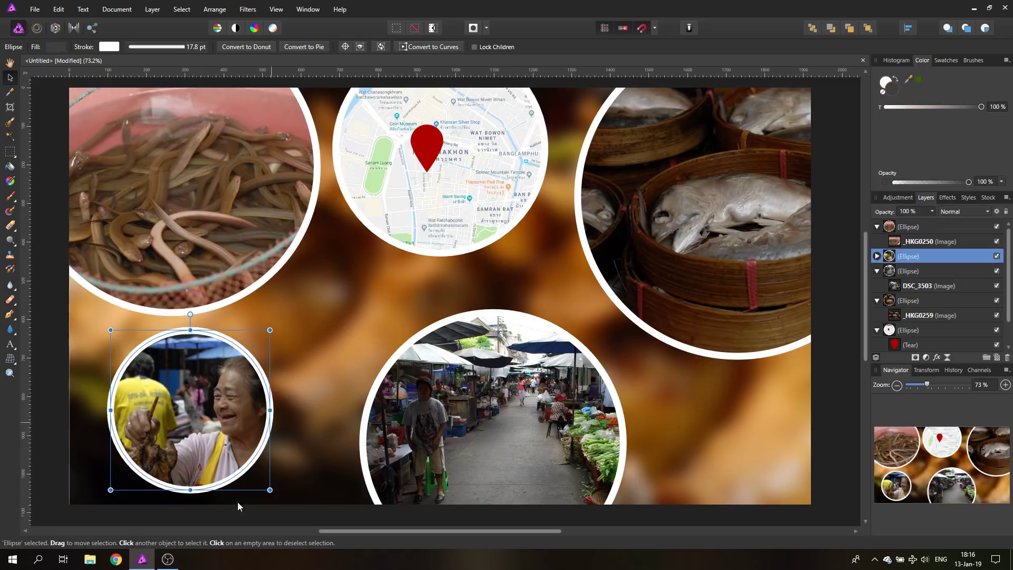
left_click_drag(270, 489, 297, 512)
left_click_drag(267, 421, 311, 403)
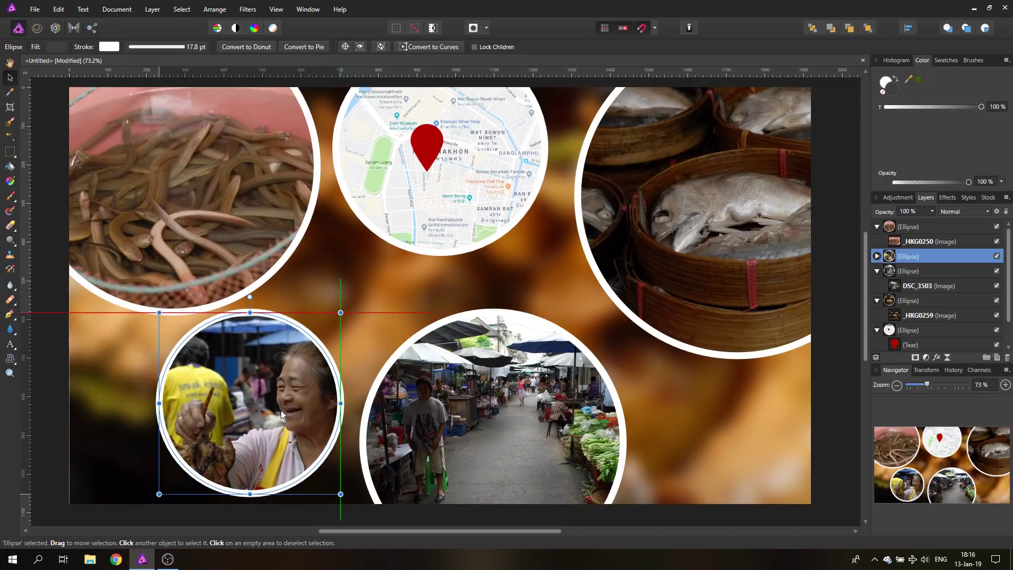
left_click(495, 152)
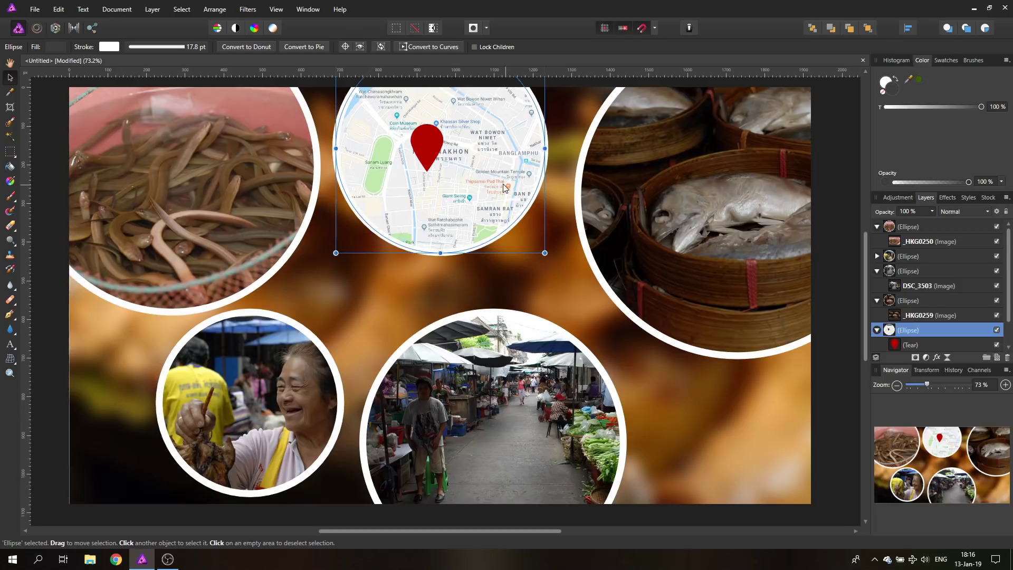
mouse_move(504, 179)
left_mouse_down()
mouse_move(519, 181)
mouse_move(509, 177)
left_mouse_up()
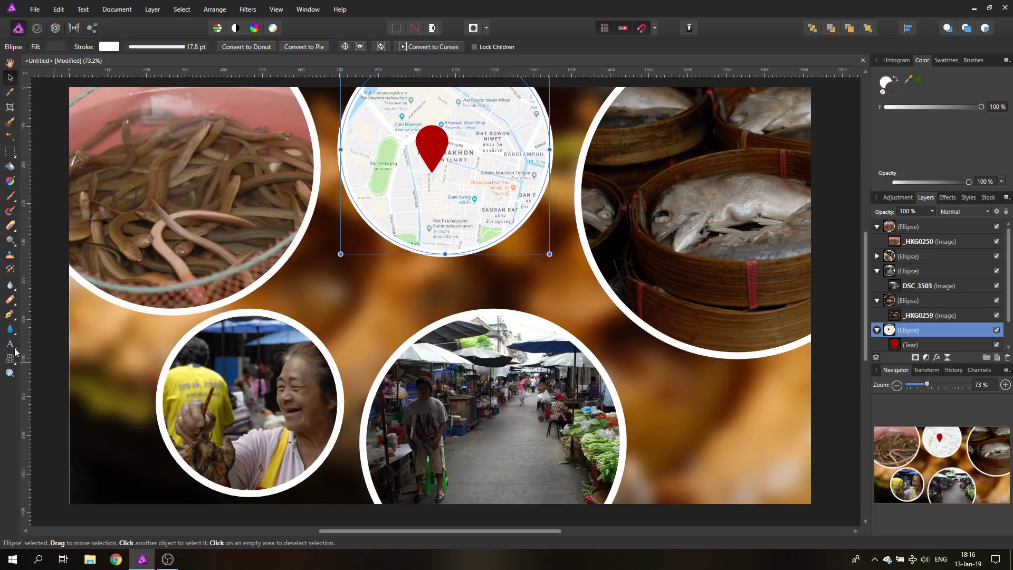
Step: Draw a straight white line between the eel and map circles, layered behind the circles
left_click(11, 315)
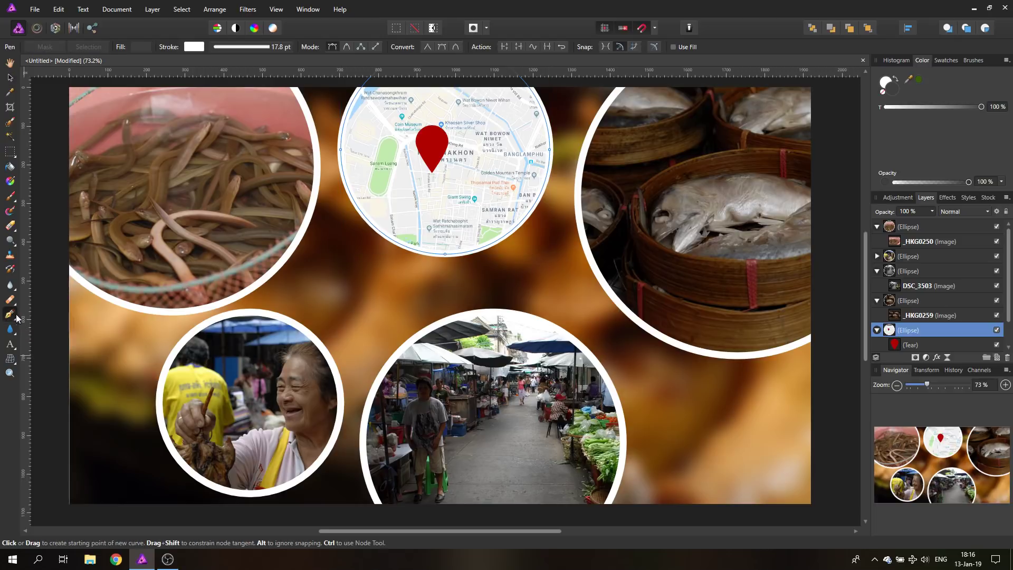
left_click(341, 296)
left_click(540, 278)
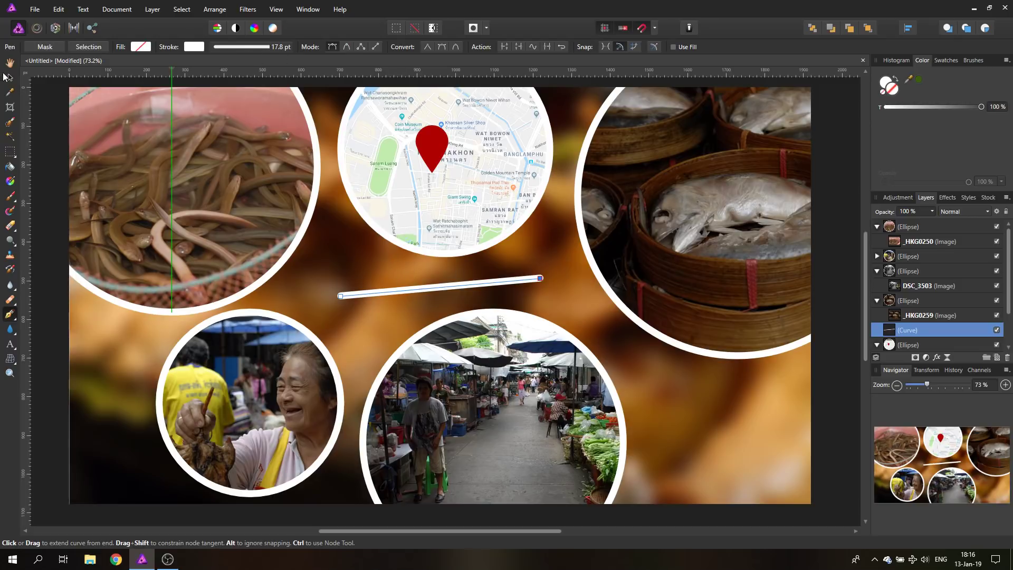
left_click(9, 79)
left_click_drag(474, 286, 358, 157)
scroll(912, 337, "down", 2)
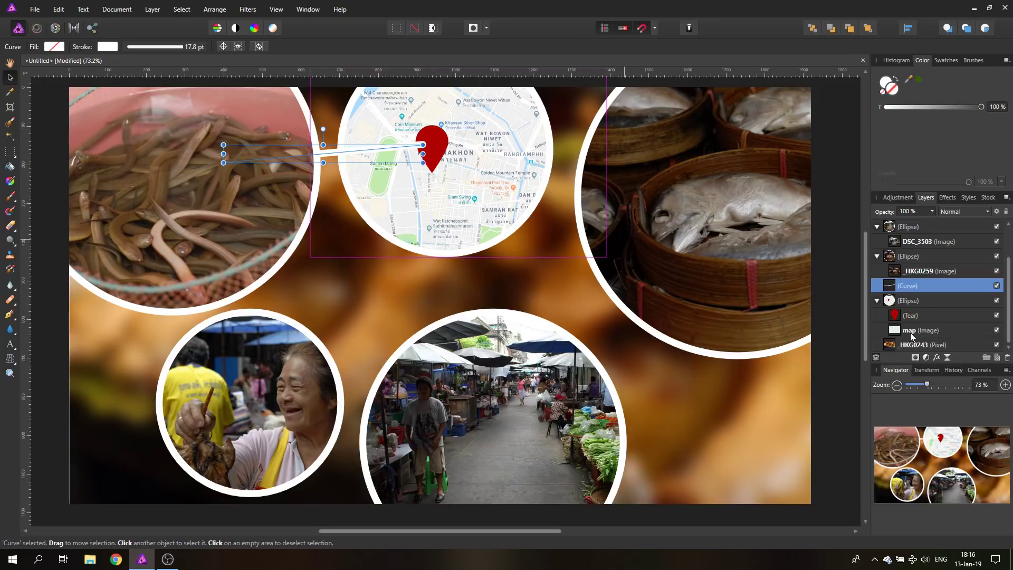
left_click_drag(891, 290, 880, 338)
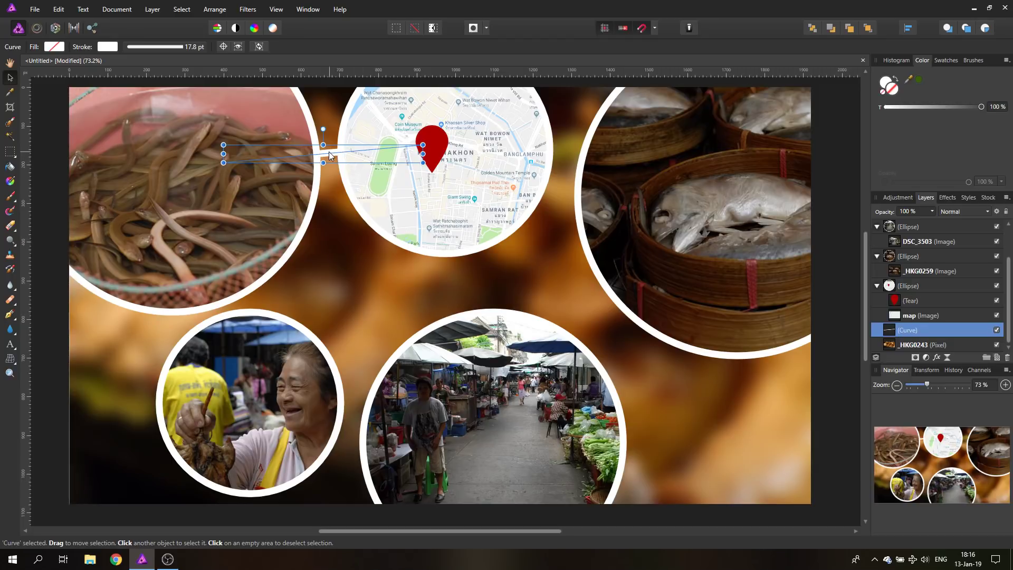
Step: Duplicate the line into more connectors, rotating one to link the map and fish circles
left_click_drag(329, 155, 443, 323)
left_click_drag(499, 285, 568, 194)
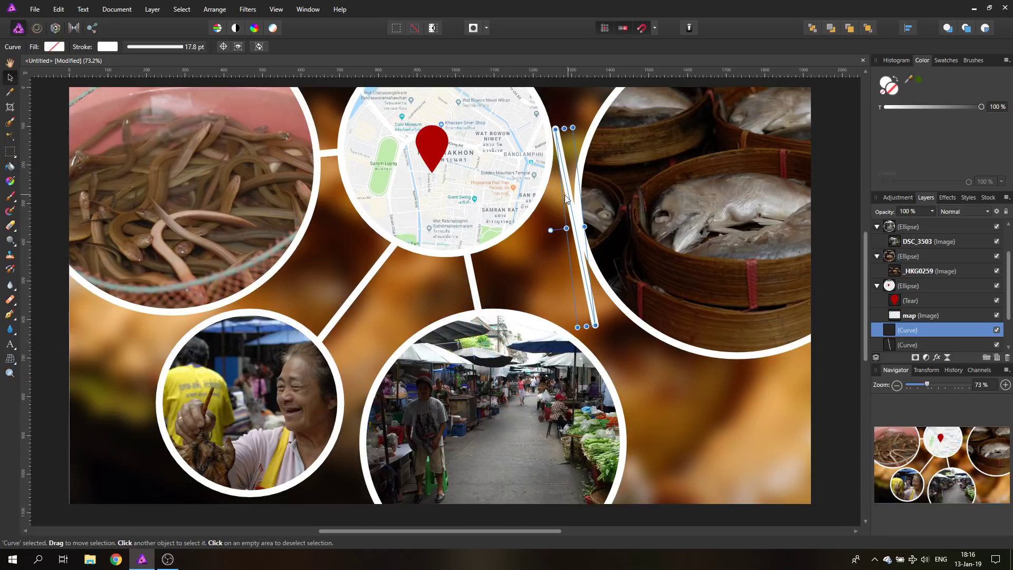
mouse_move(546, 235)
left_mouse_down()
mouse_move(564, 324)
mouse_move(547, 248)
left_mouse_up()
left_click_drag(555, 209, 561, 168)
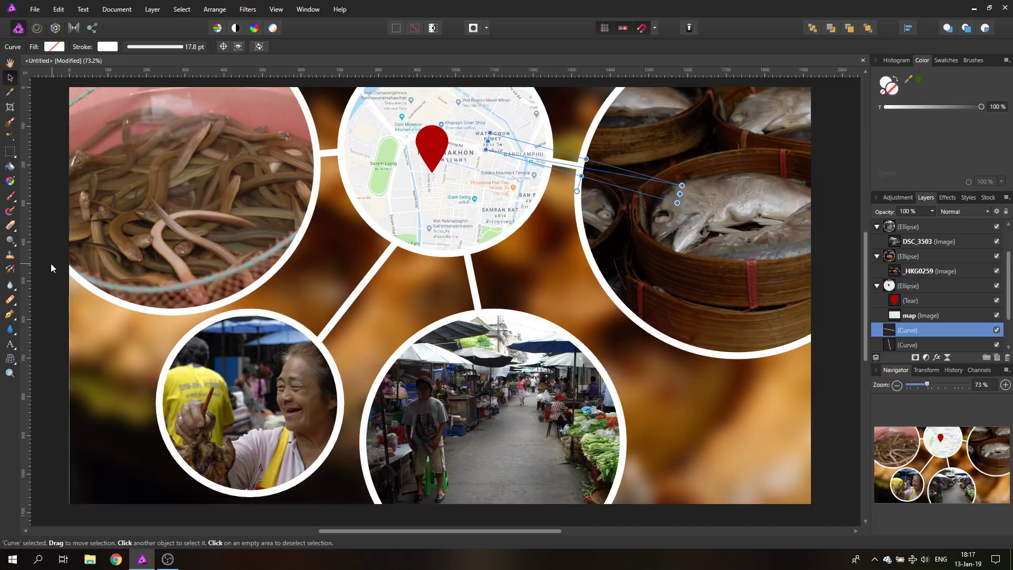
left_click(52, 268)
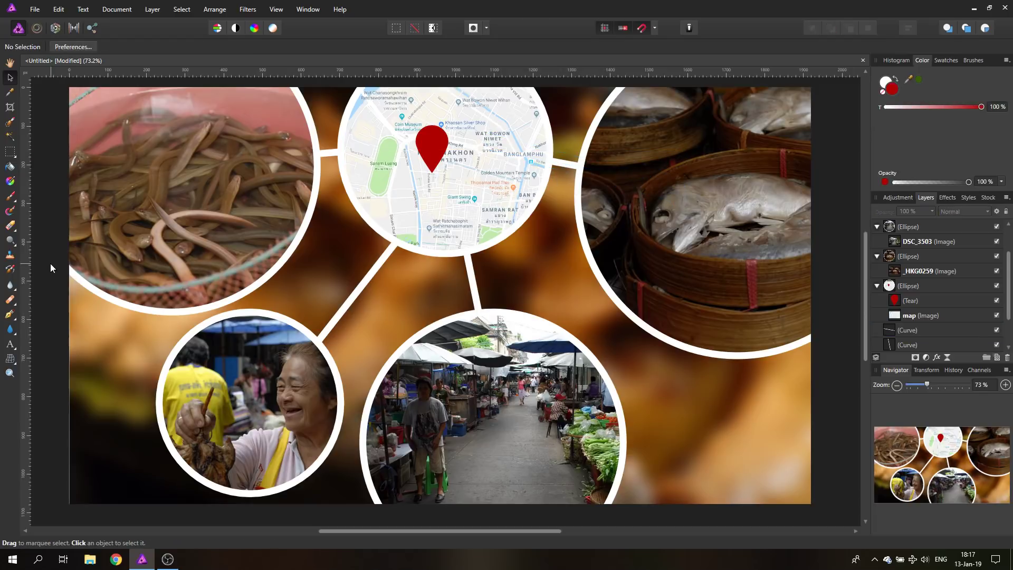